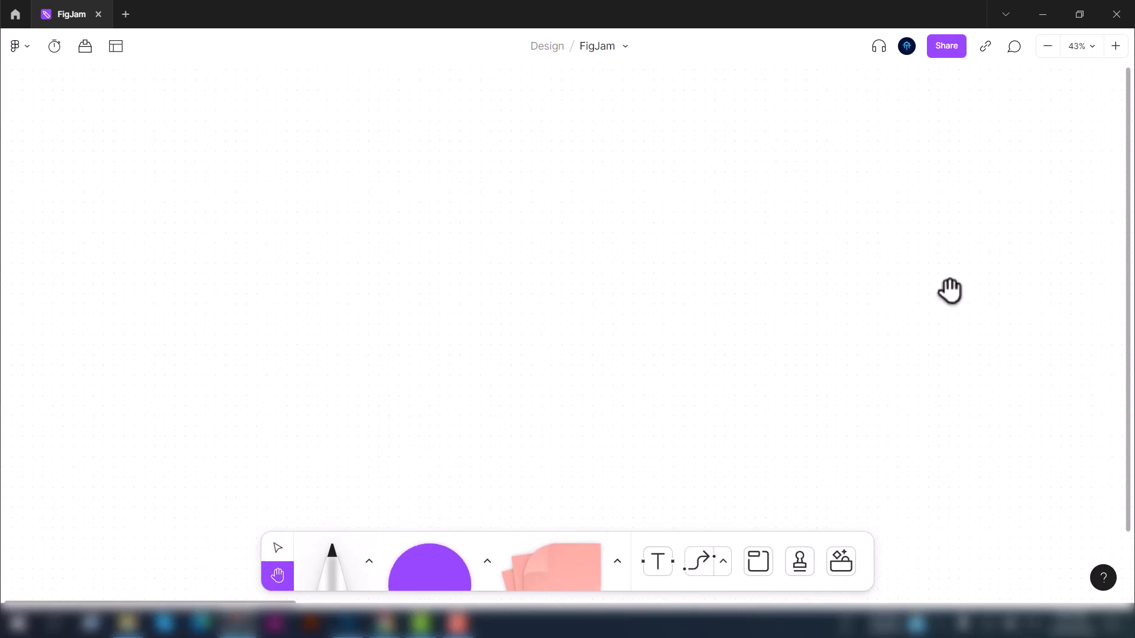
Step: Look through the board's existing content, from the title text across the Project Name flowchart to the Site Map
drag(950, 289, 241, 322)
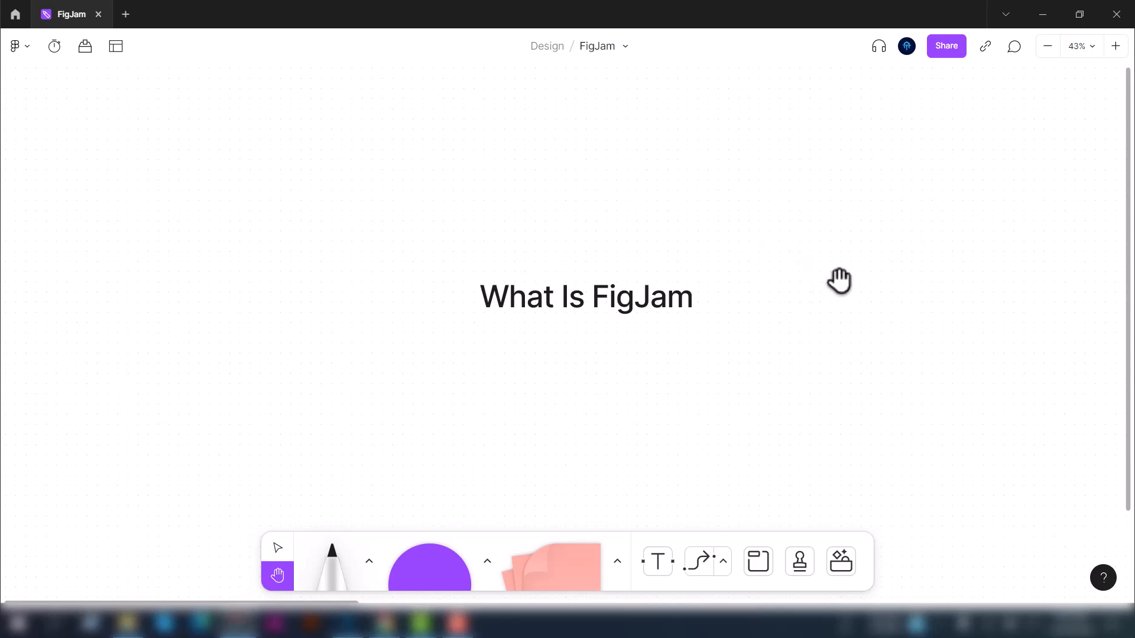
drag(523, 292, 1, 301)
mouse_move(577, 283)
mouse_down()
mouse_move(290, 276)
mouse_move(352, 284)
mouse_move(327, 264)
mouse_up()
scroll(312, 256, down, 1)
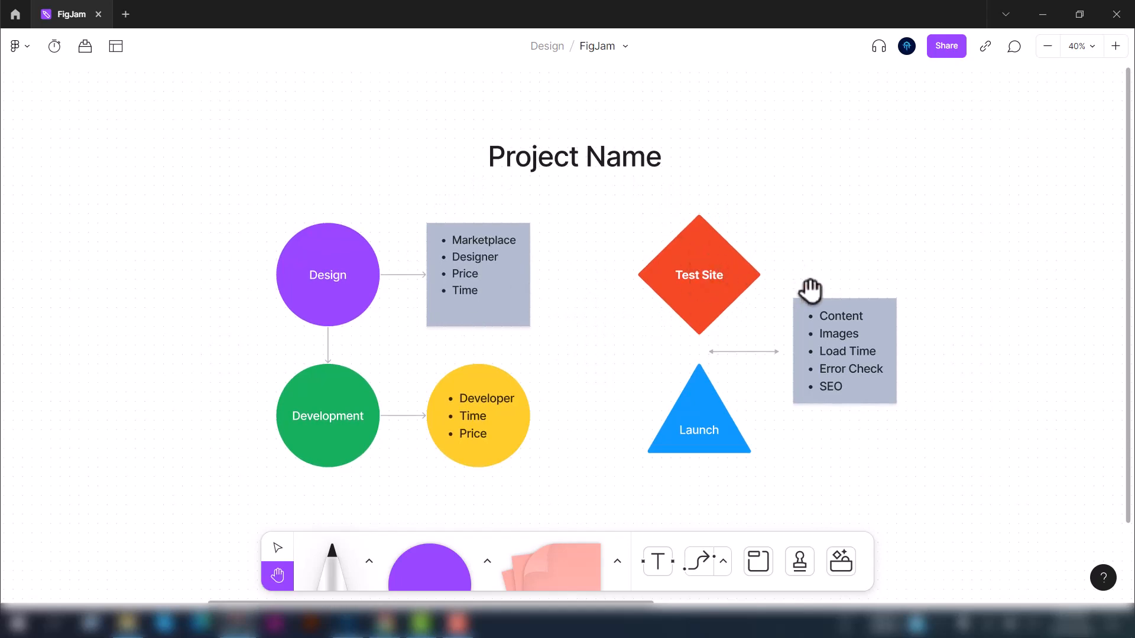
drag(808, 291, 23, 288)
drag(899, 248, 353, 250)
scroll(353, 250, down, 3)
scroll(580, 321, down, 2)
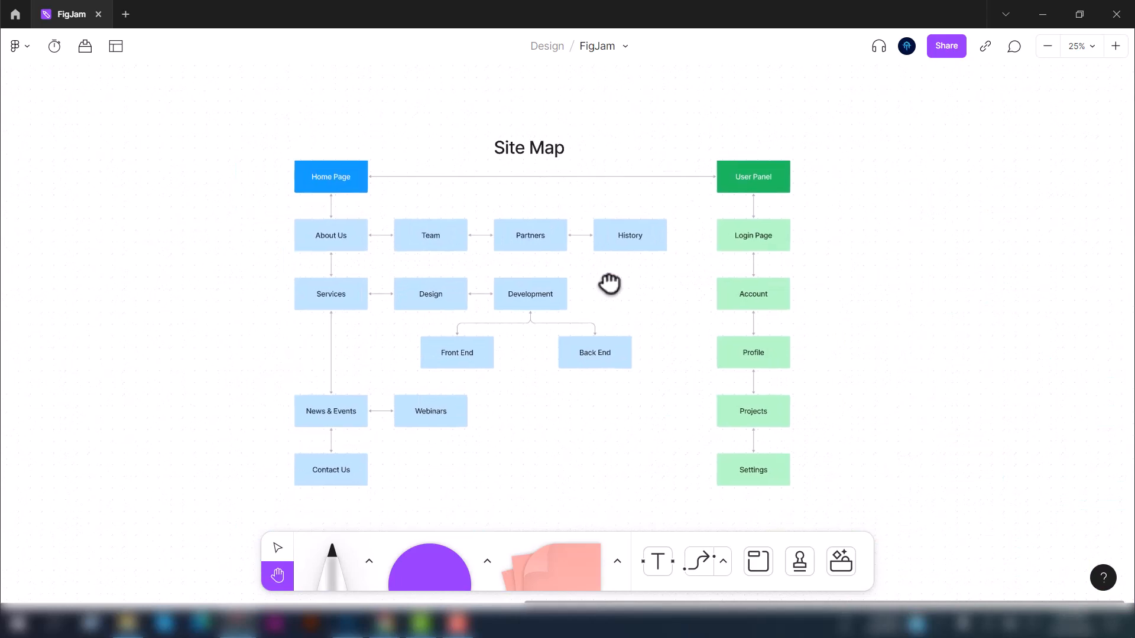
drag(619, 268, 667, 254)
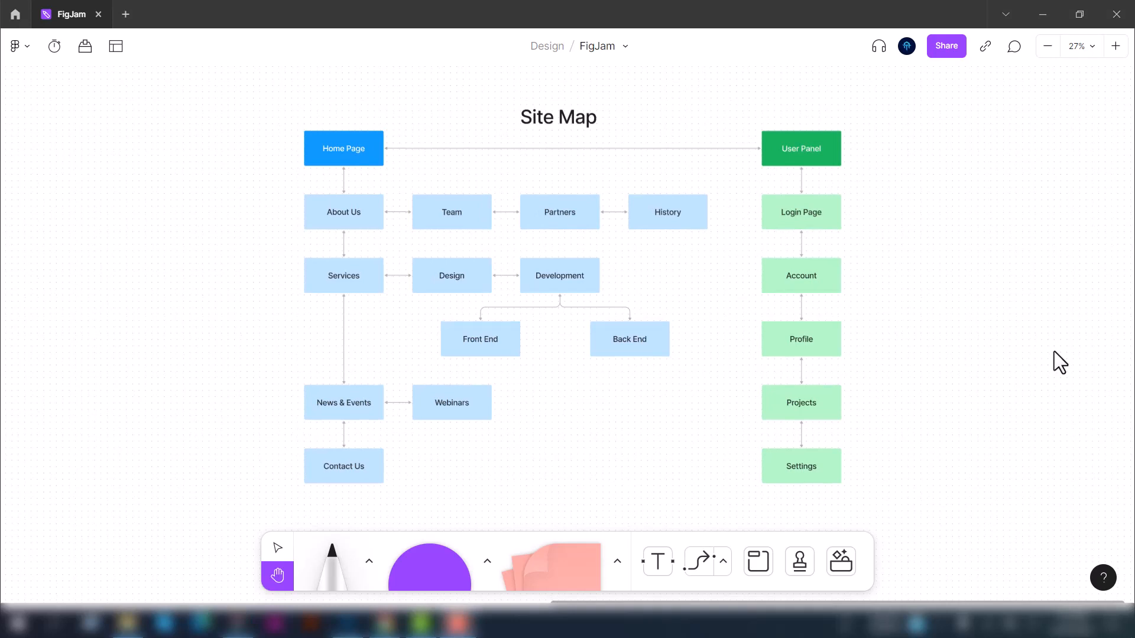
Step: Draw a purple circle on the empty canvas area beyond the Site Map
drag(939, 382, 96, 392)
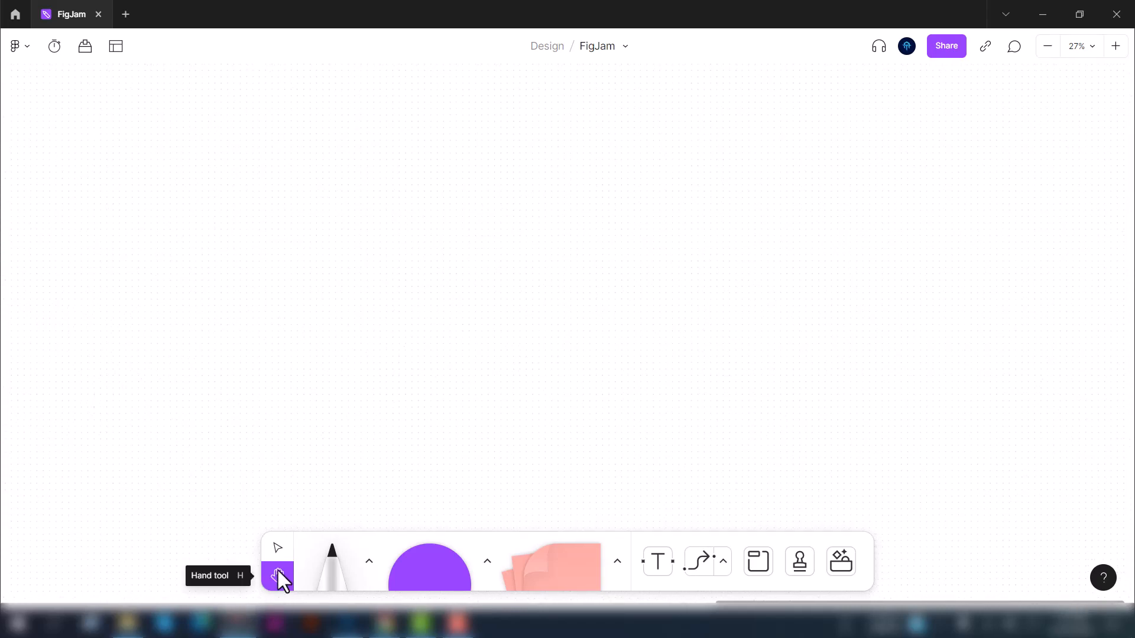
scroll(700, 357, left, 8)
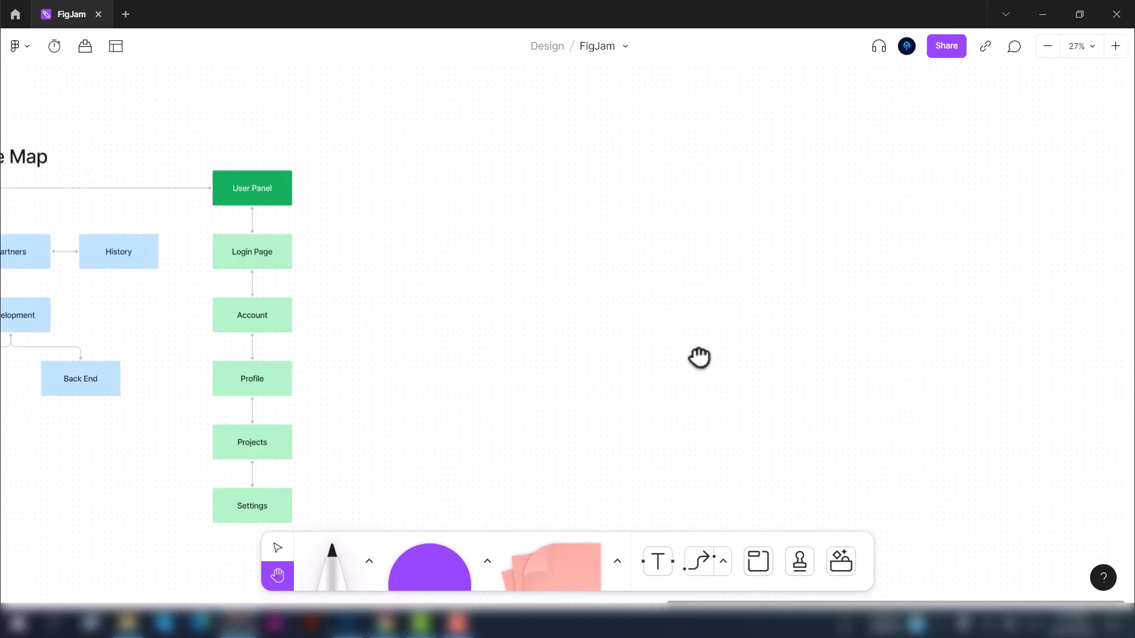
drag(668, 341, 289, 542)
click(280, 553)
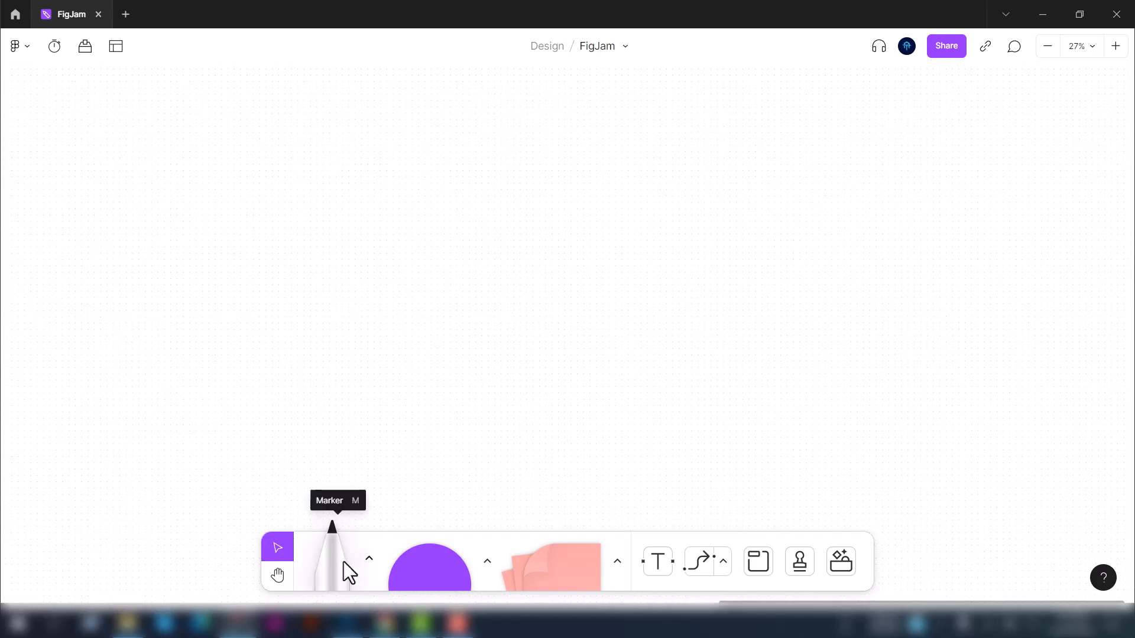
click(426, 564)
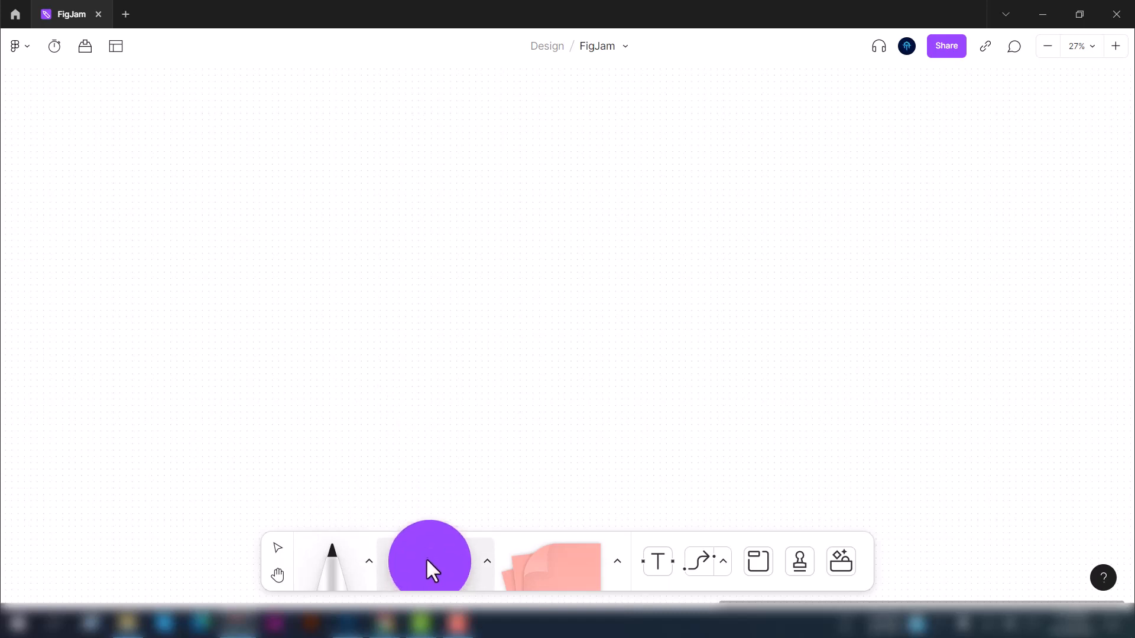
click(224, 187)
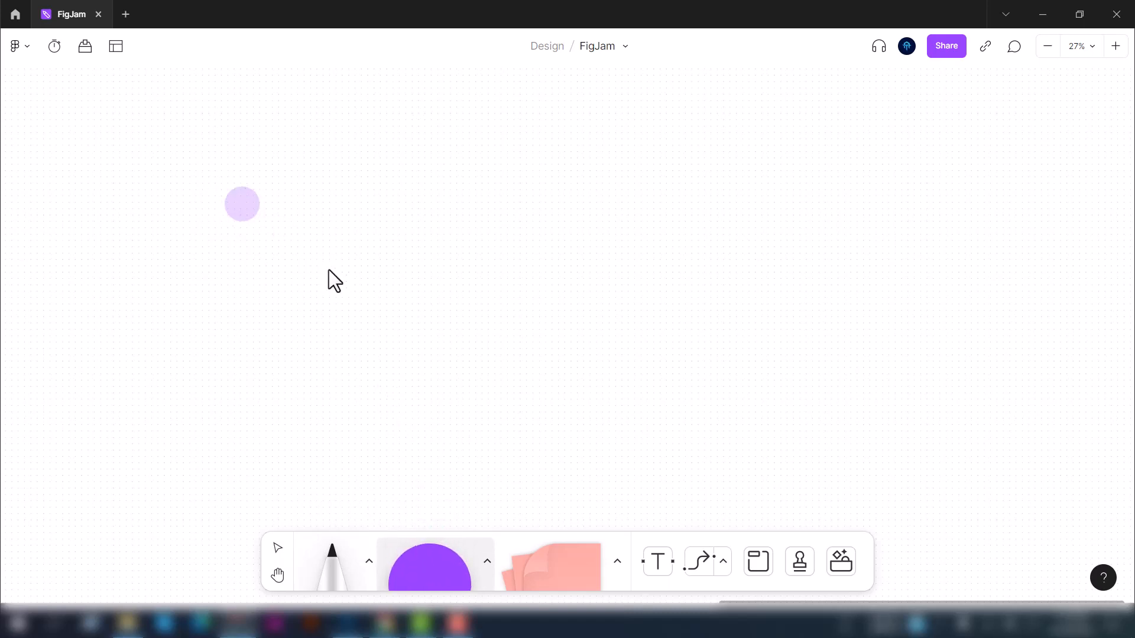
click(418, 376)
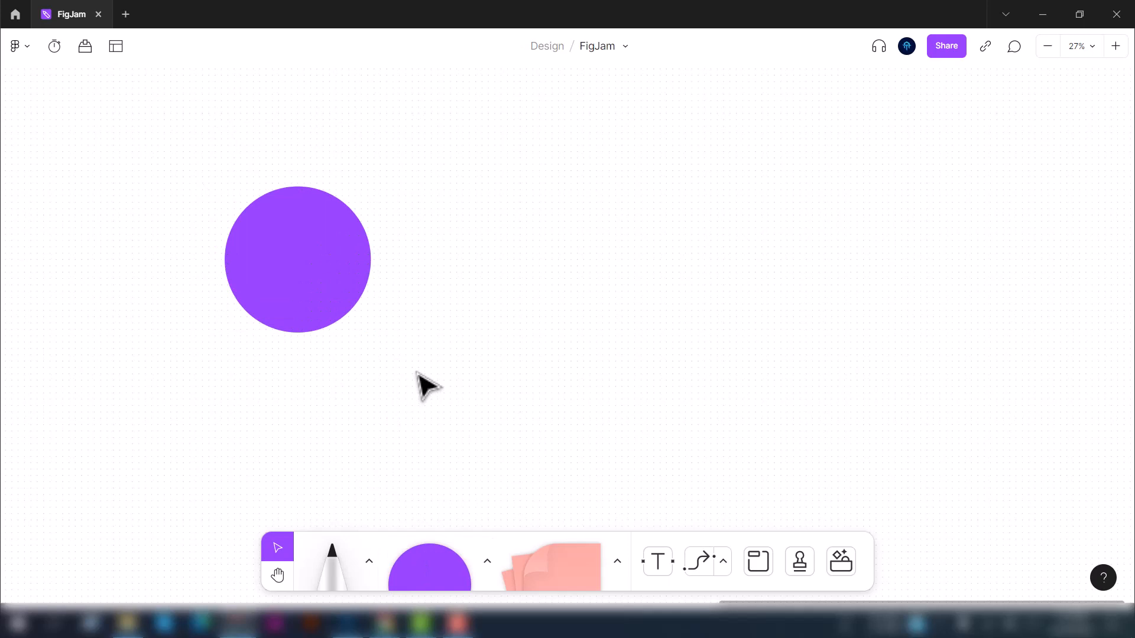
Step: Place a small purple folder shape beside the purple circle
click(489, 558)
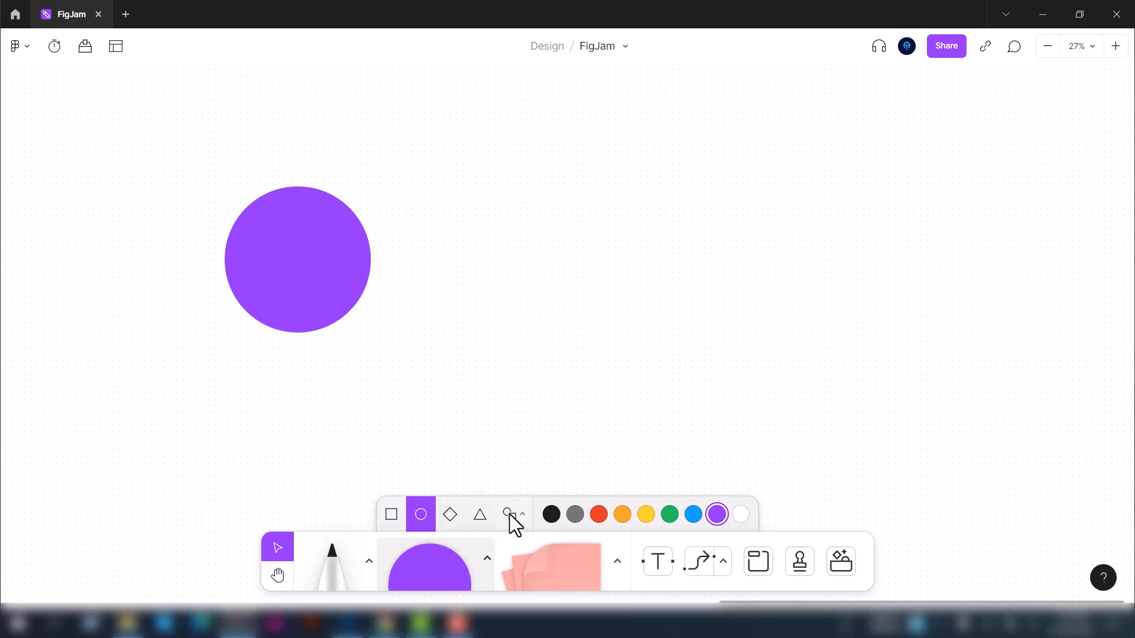
click(393, 515)
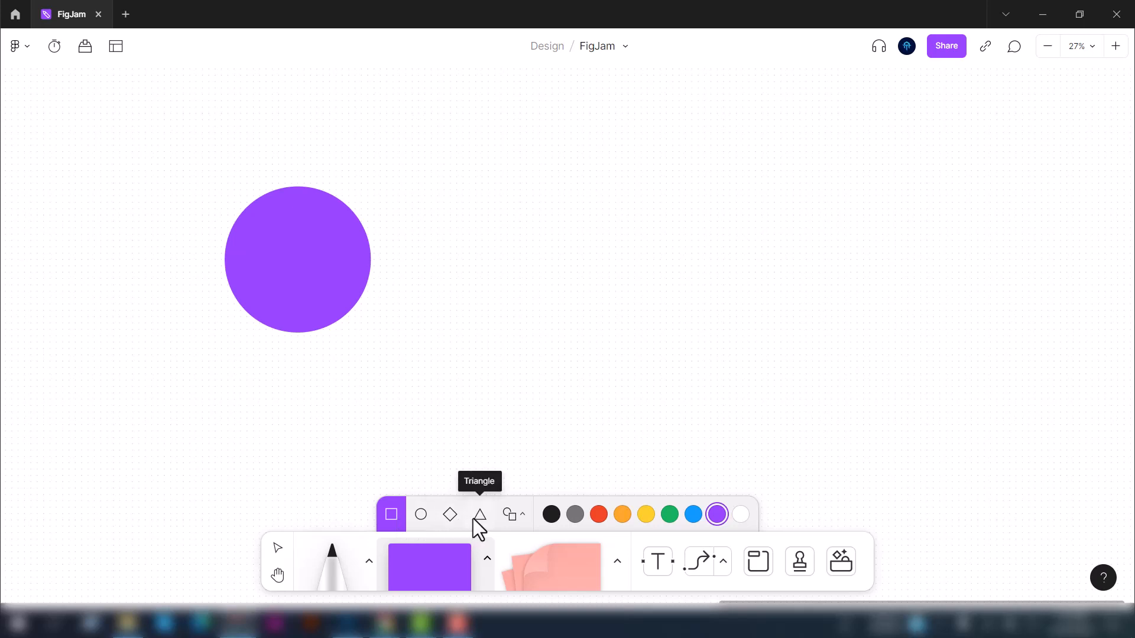
click(523, 513)
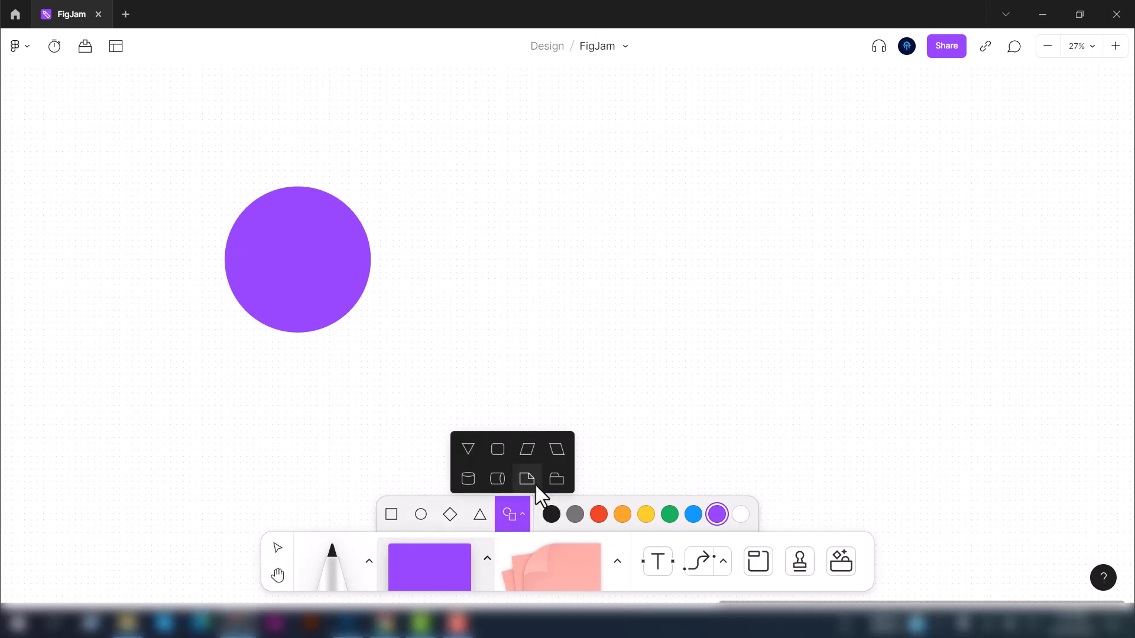
click(499, 477)
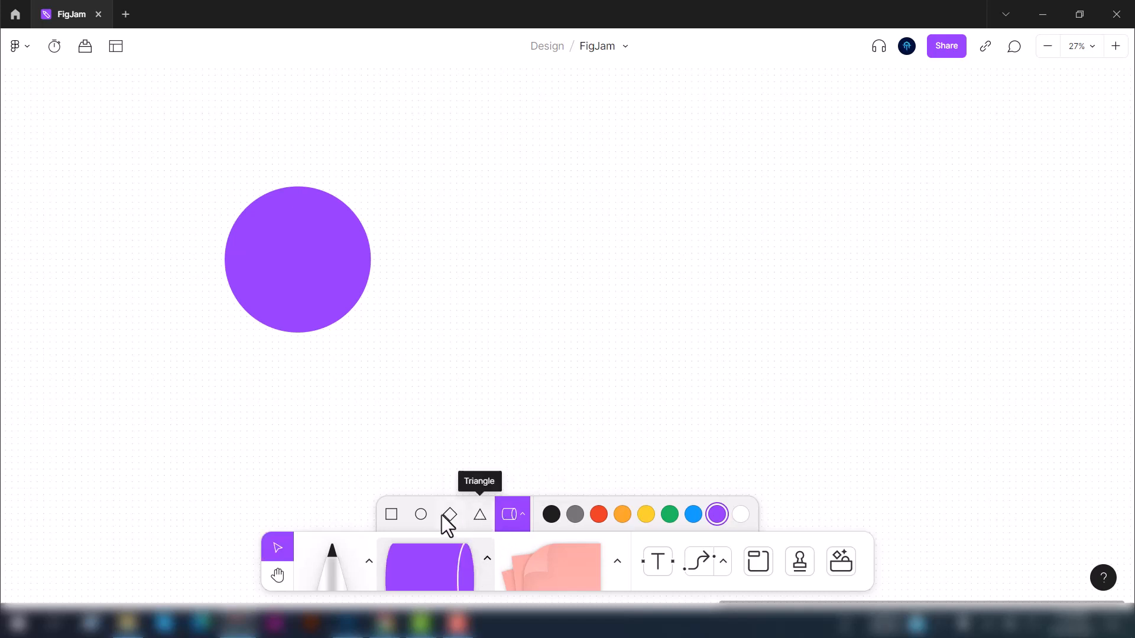
click(525, 510)
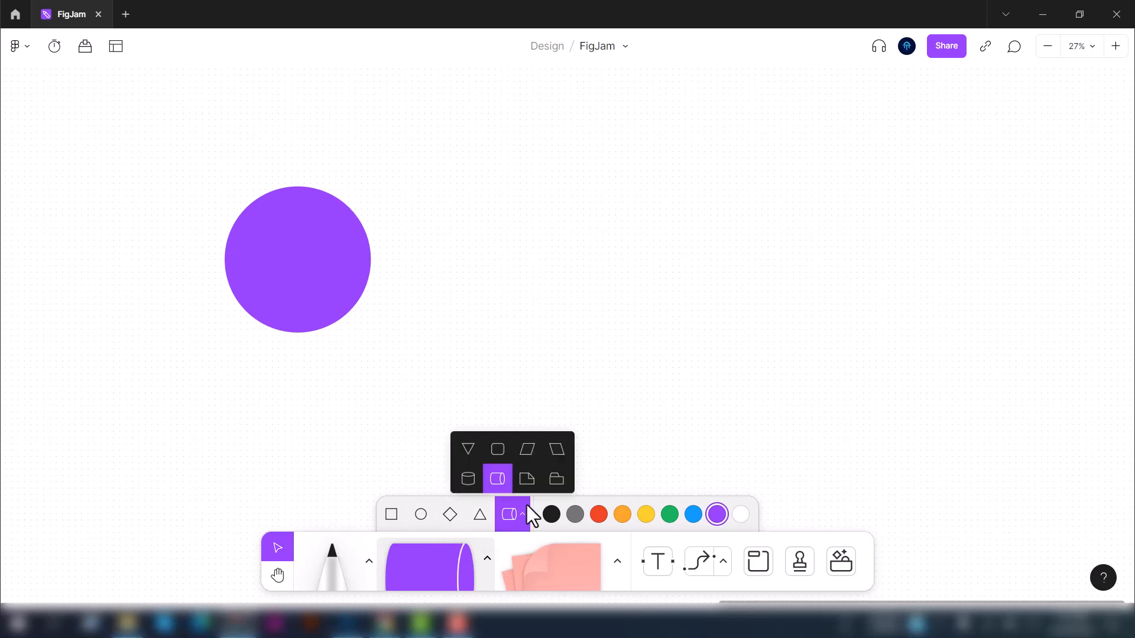
click(556, 478)
click(457, 249)
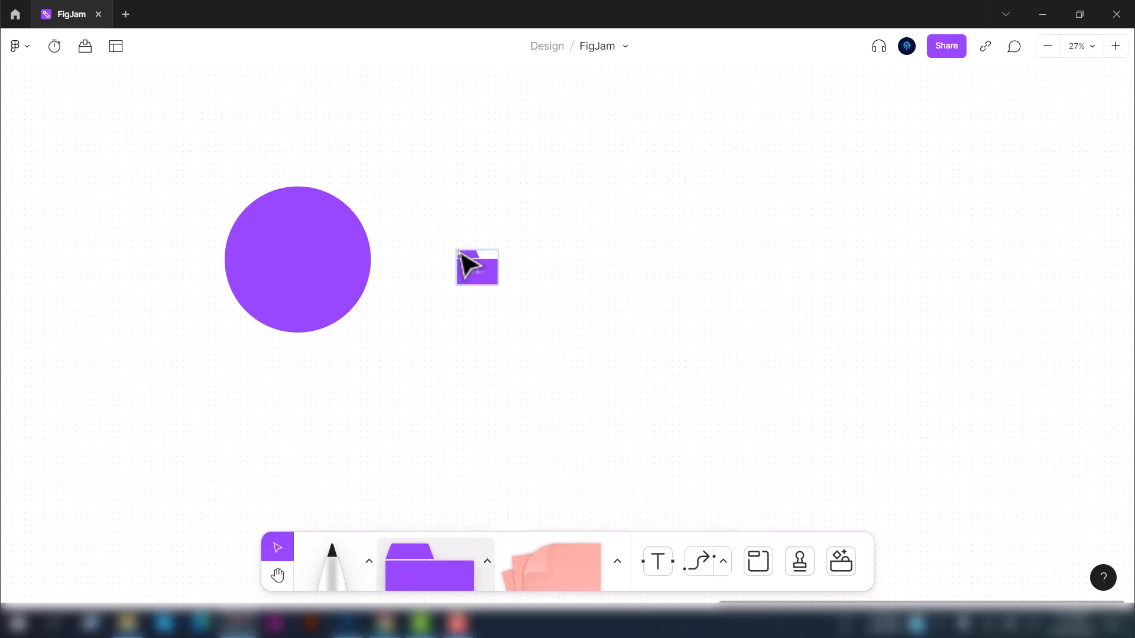
Step: Enlarge the folder to about the circle's width and move it level with the circle
click(502, 293)
click(496, 284)
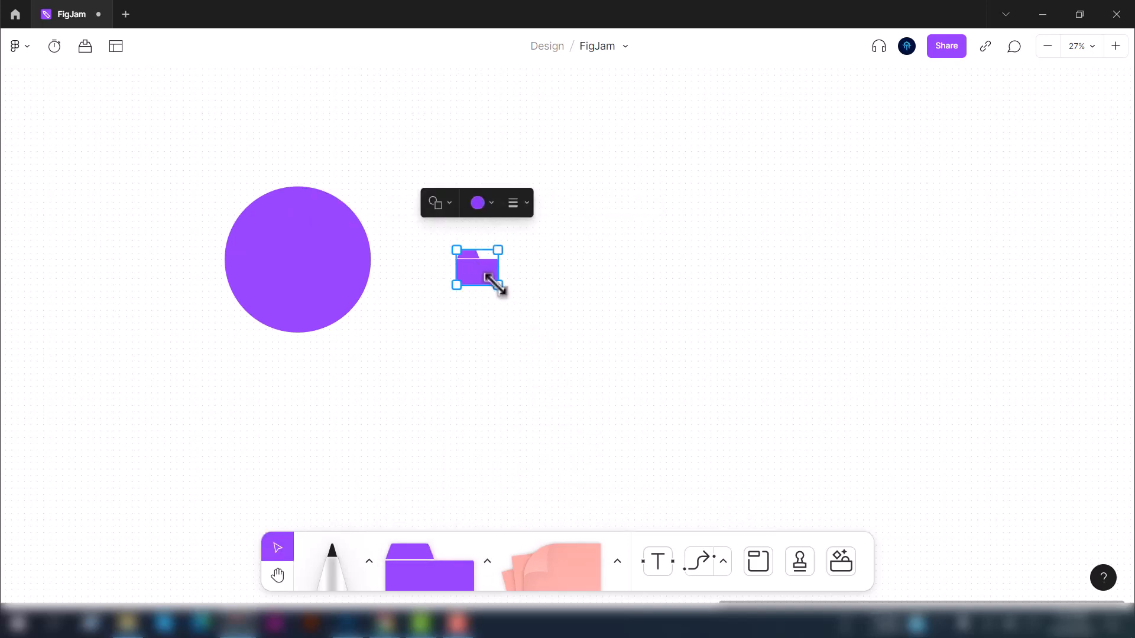
drag(498, 285, 603, 374)
drag(550, 322, 530, 281)
click(520, 151)
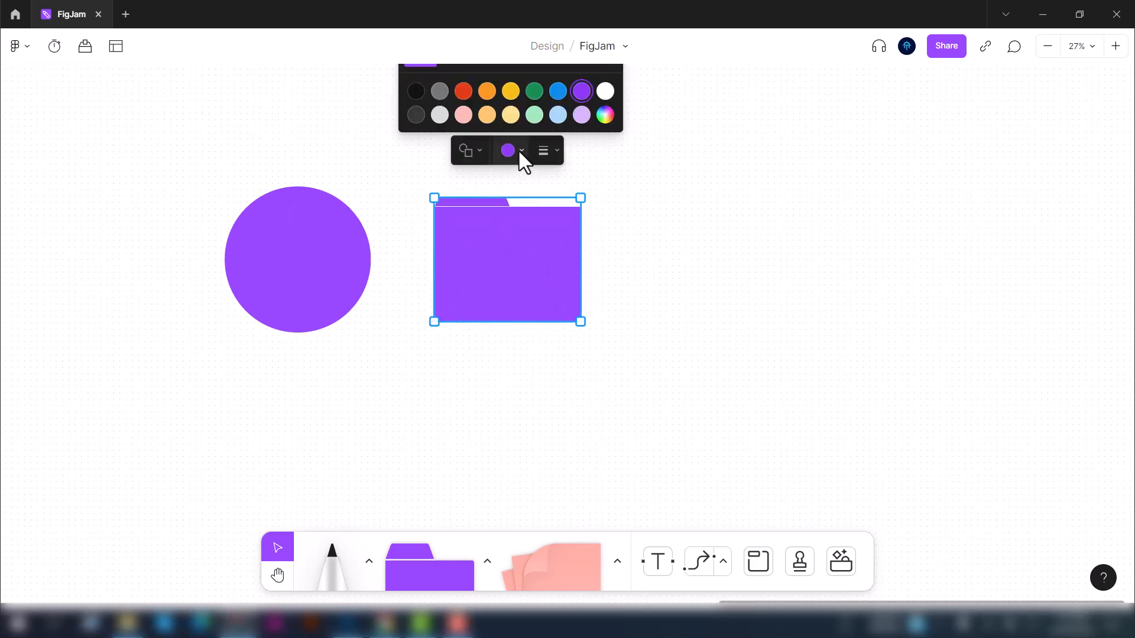
click(481, 314)
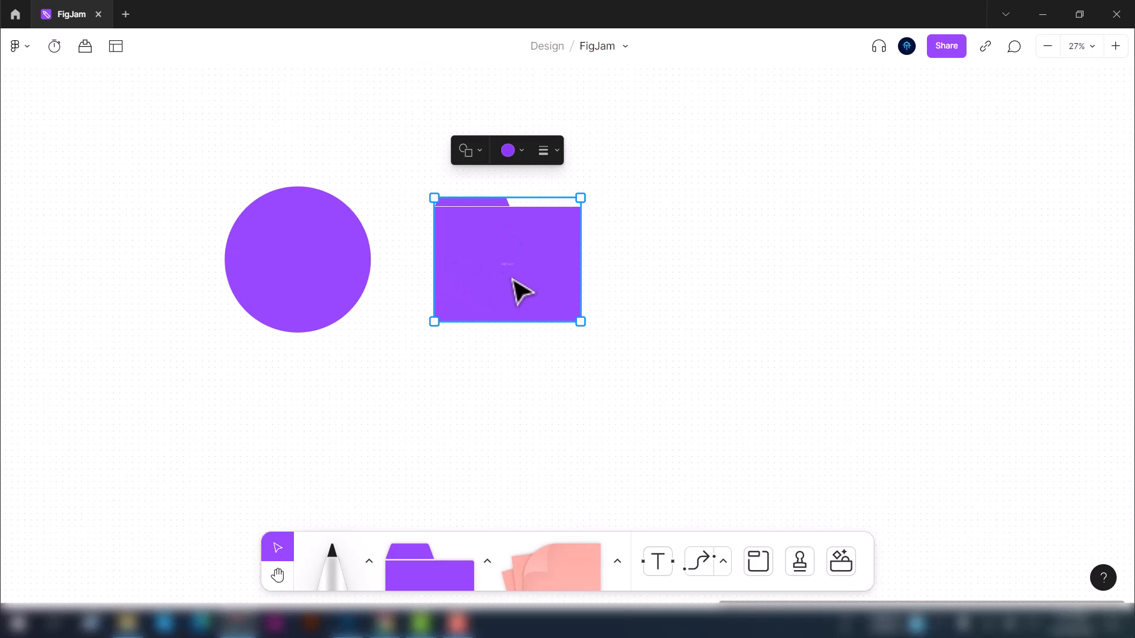
click(556, 150)
click(555, 150)
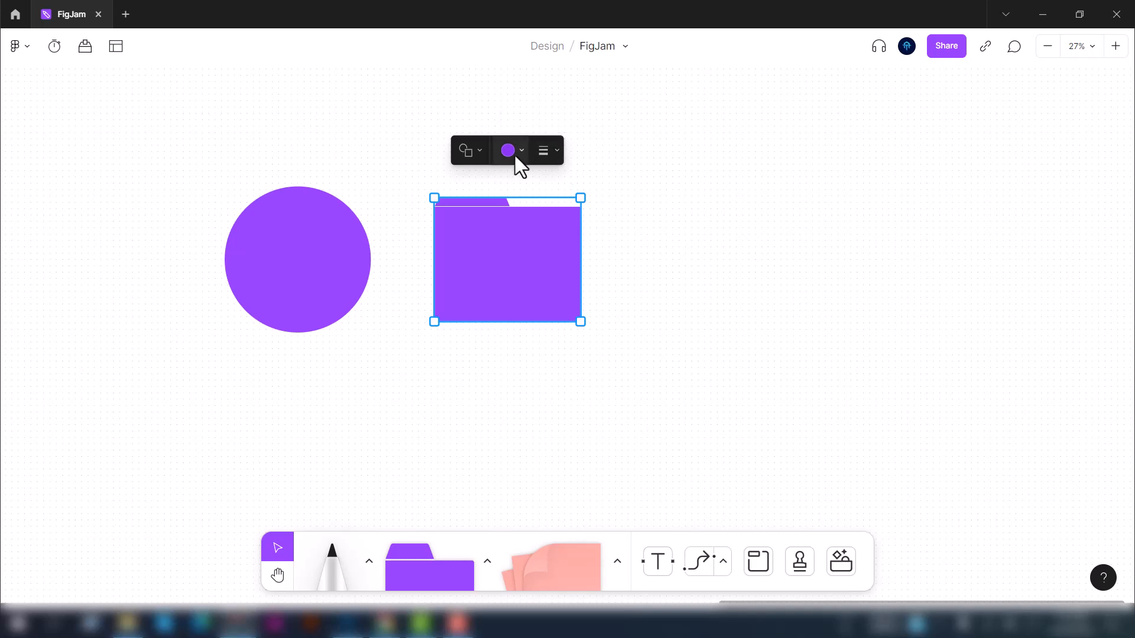
click(521, 150)
click(521, 150)
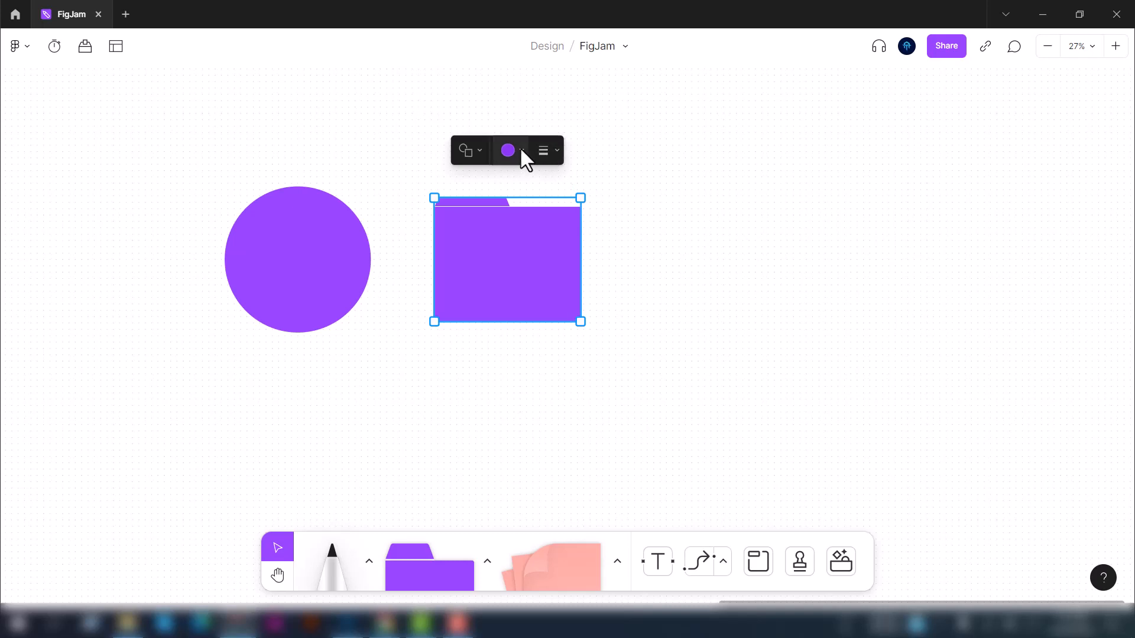
Step: Try the folded-corner page and horizontal cylinder shapes on the selected folder, and restore the folder shape
click(480, 152)
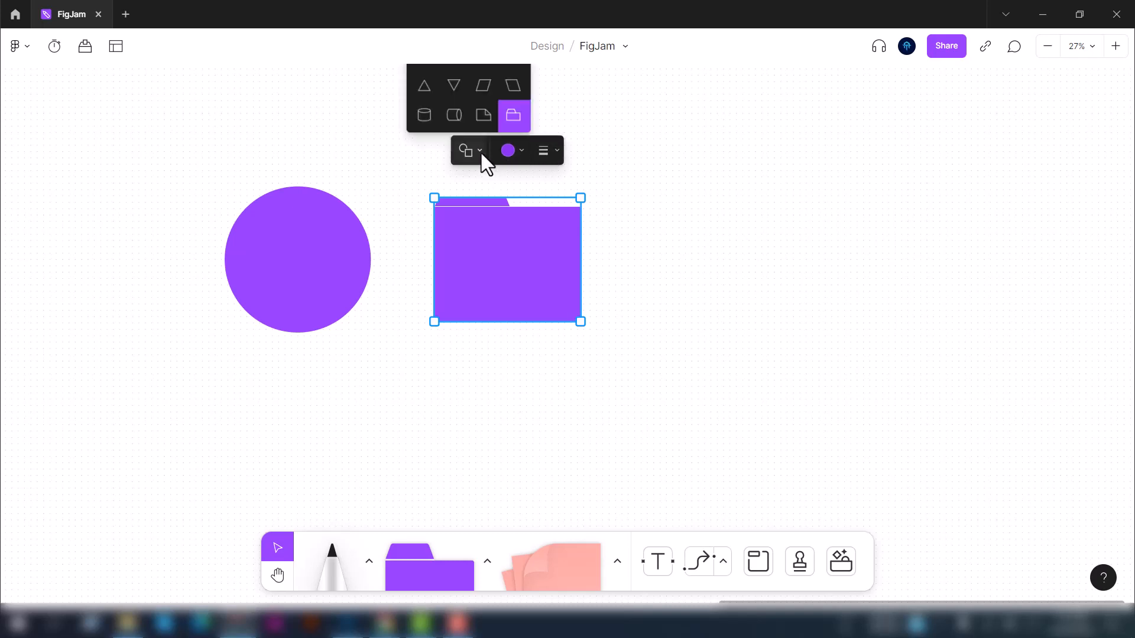
click(484, 117)
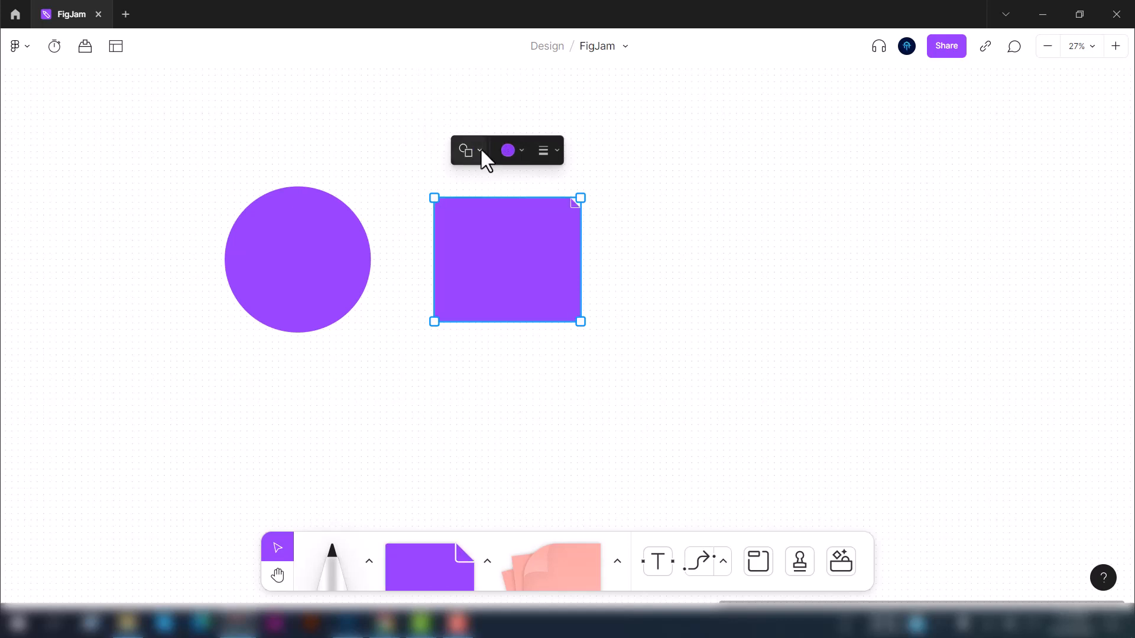
click(480, 154)
click(454, 116)
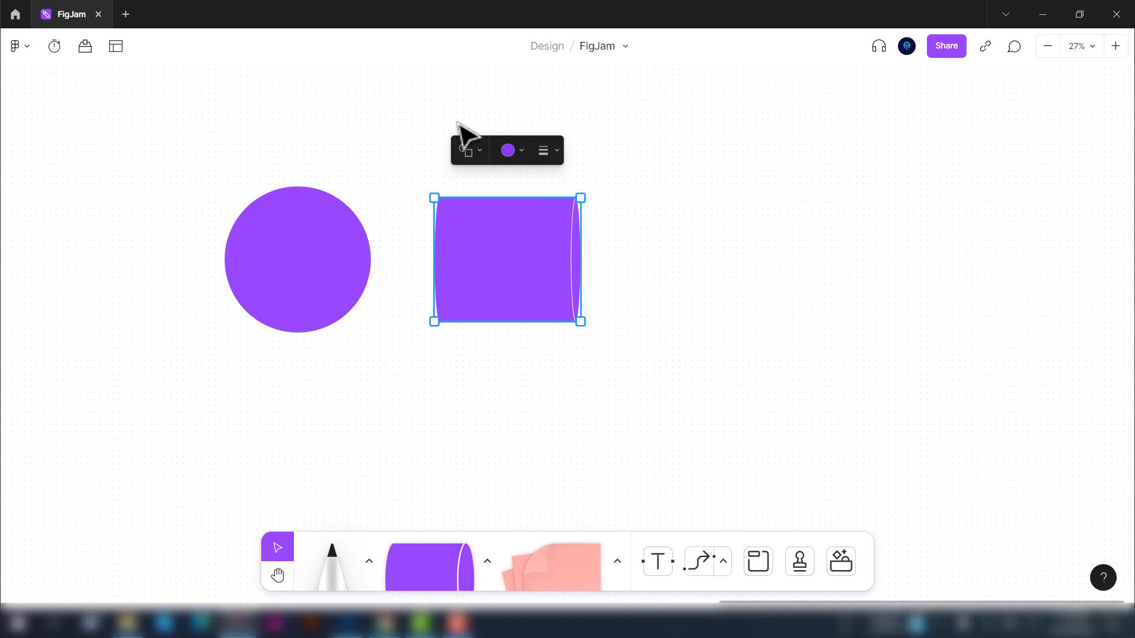
click(477, 155)
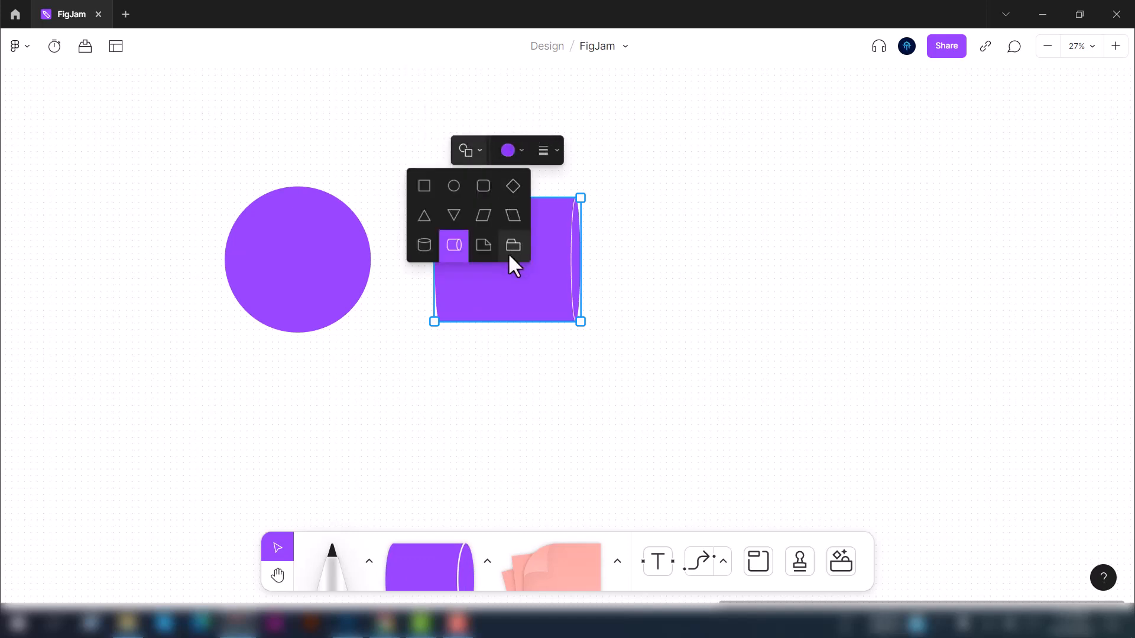
click(513, 247)
Step: Change the folder's fill colour from the preset swatches to solid green
click(523, 158)
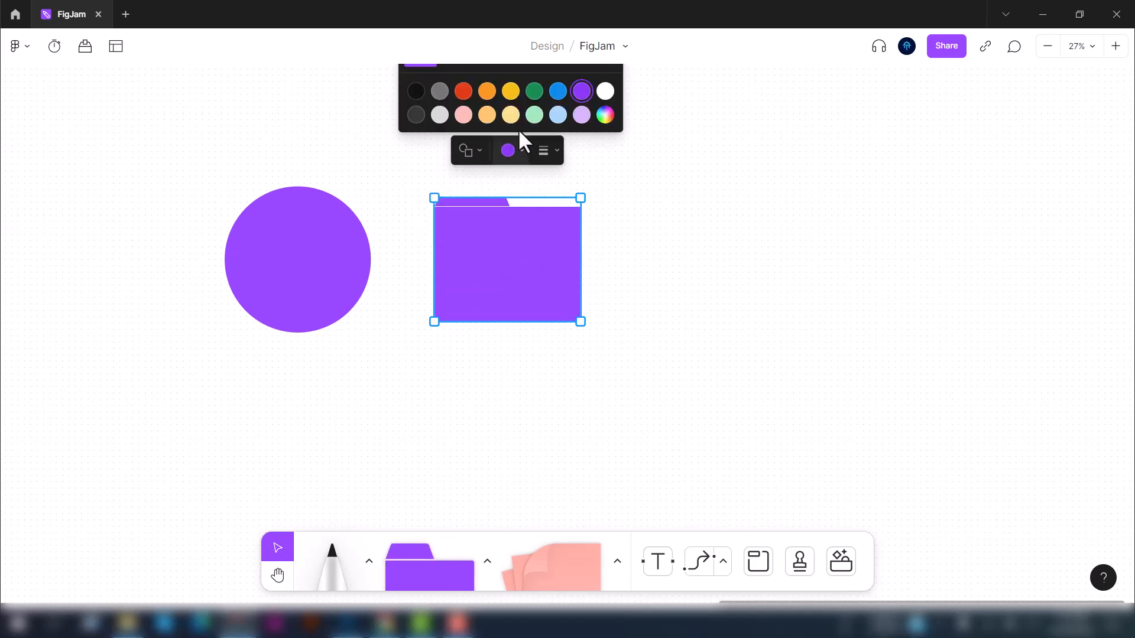
click(535, 92)
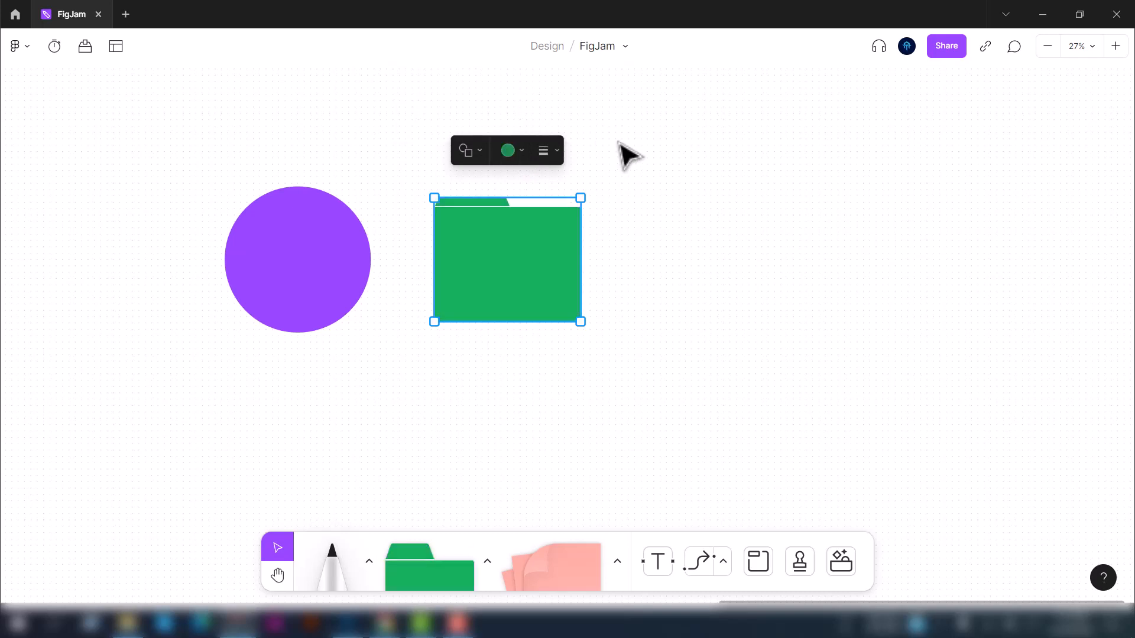
click(646, 159)
Step: Label the green folder "Folder 1" using the Huge text size
click(500, 267)
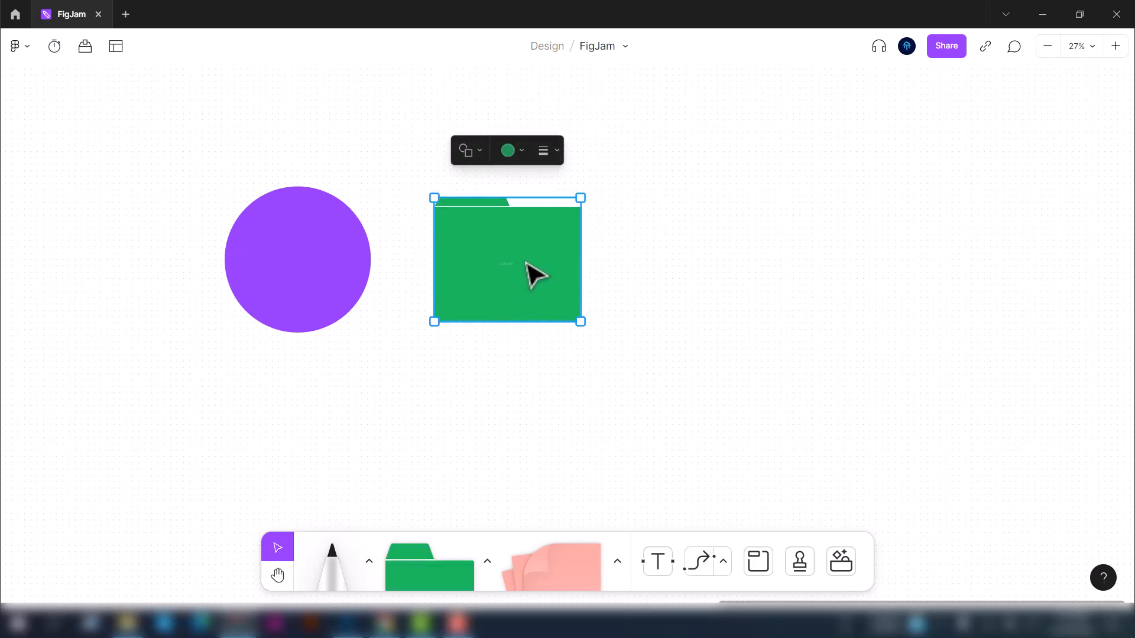
double_click(516, 271)
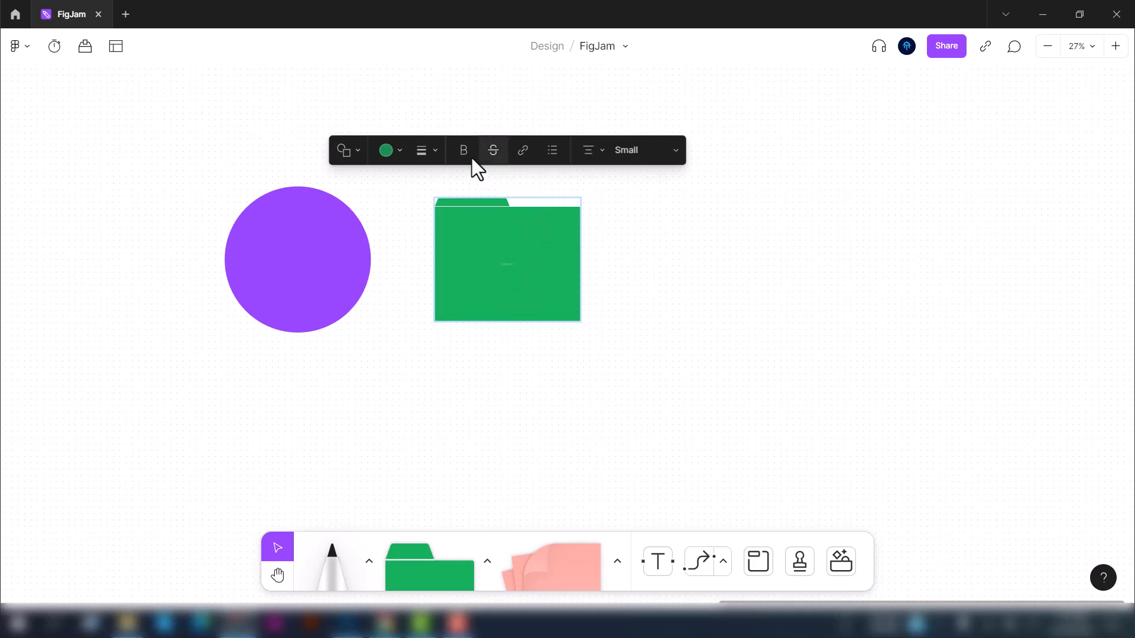
click(661, 151)
click(637, 195)
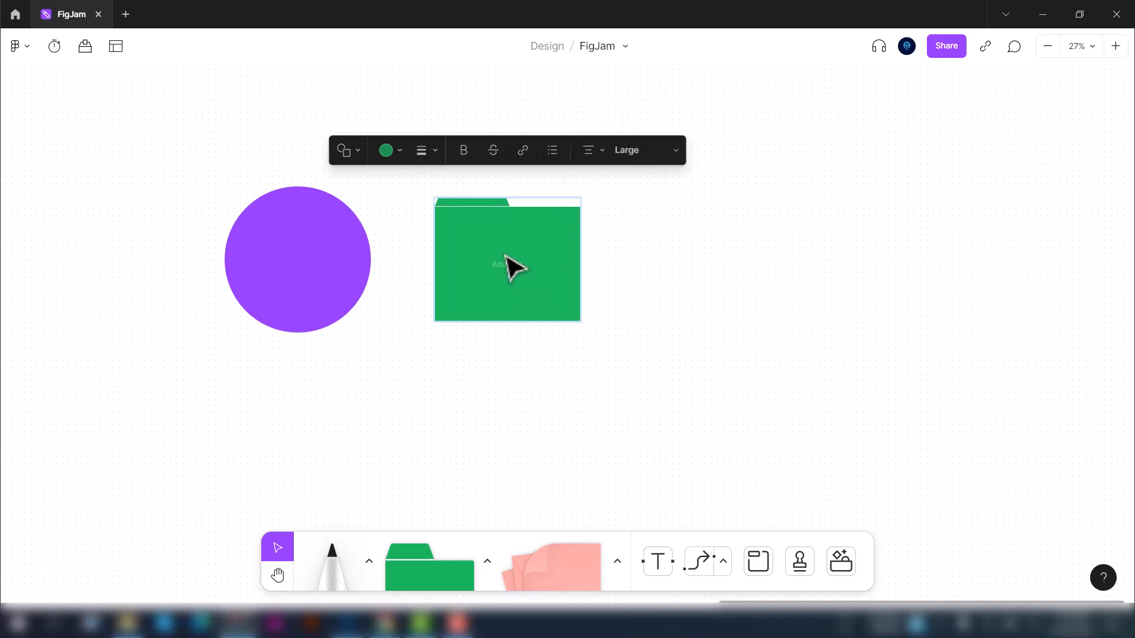
click(662, 153)
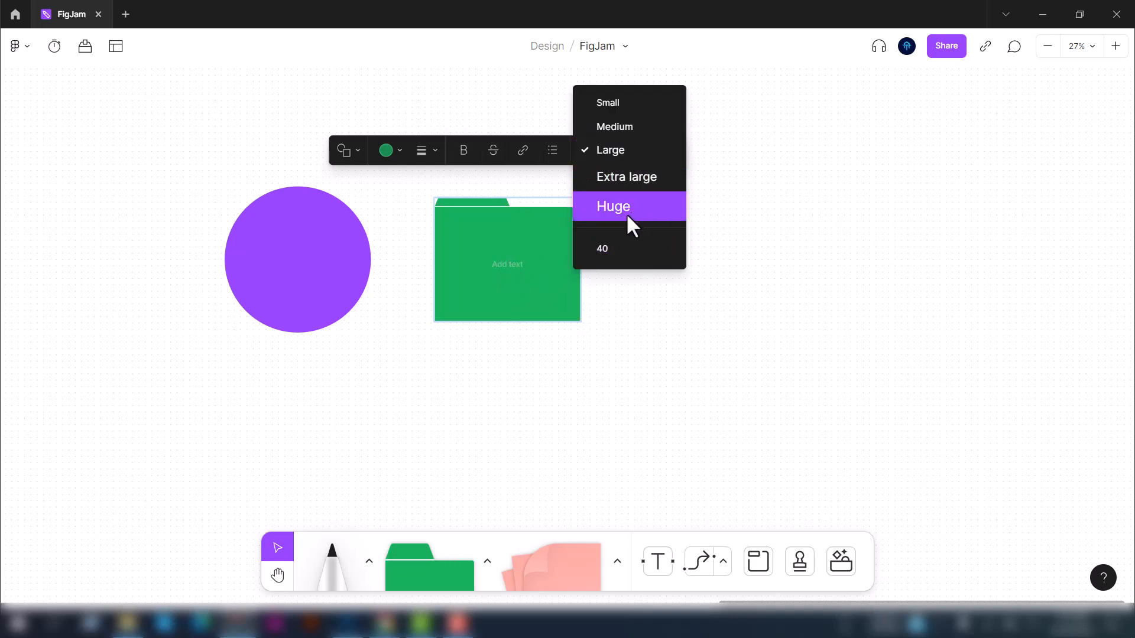
click(629, 217)
click(485, 266)
text(Folder)
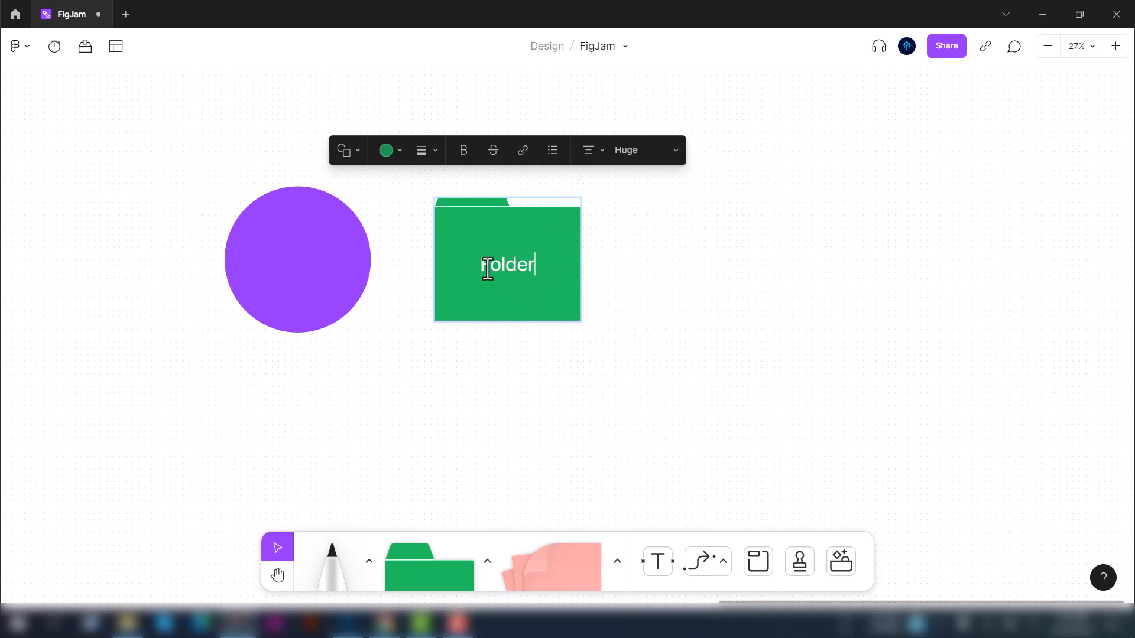
text( 1)
click(476, 345)
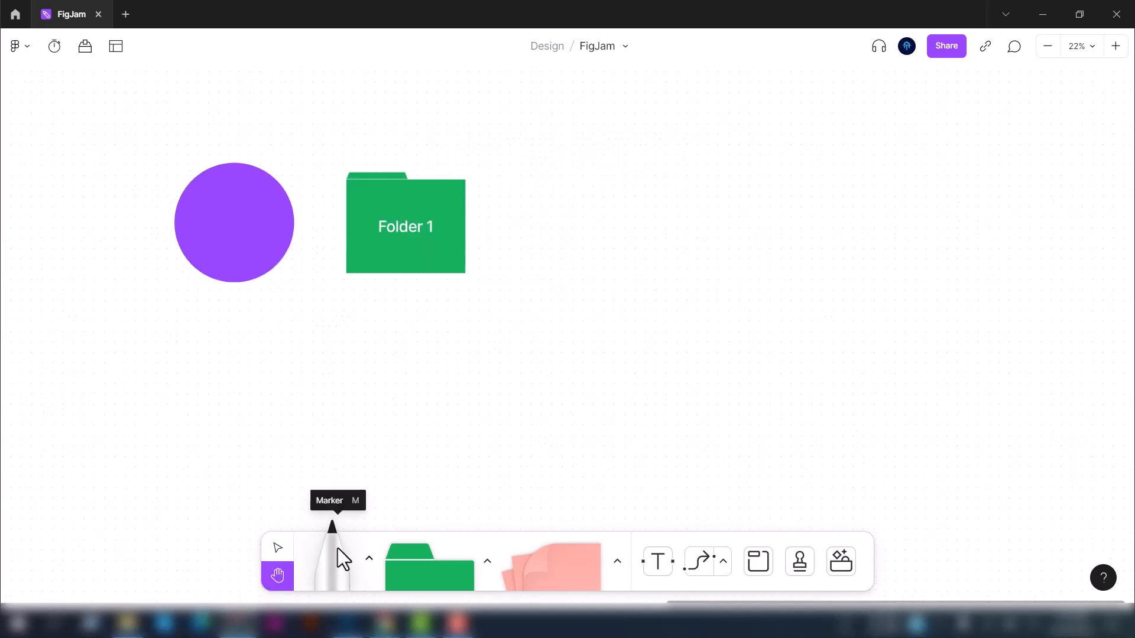
click(339, 548)
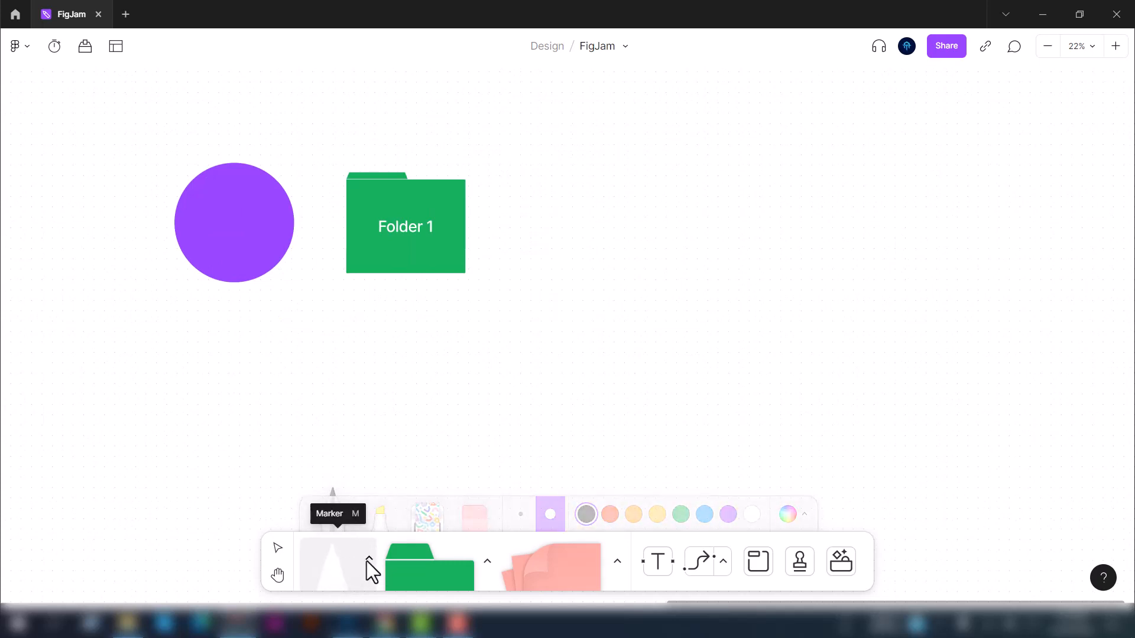
key(Escape)
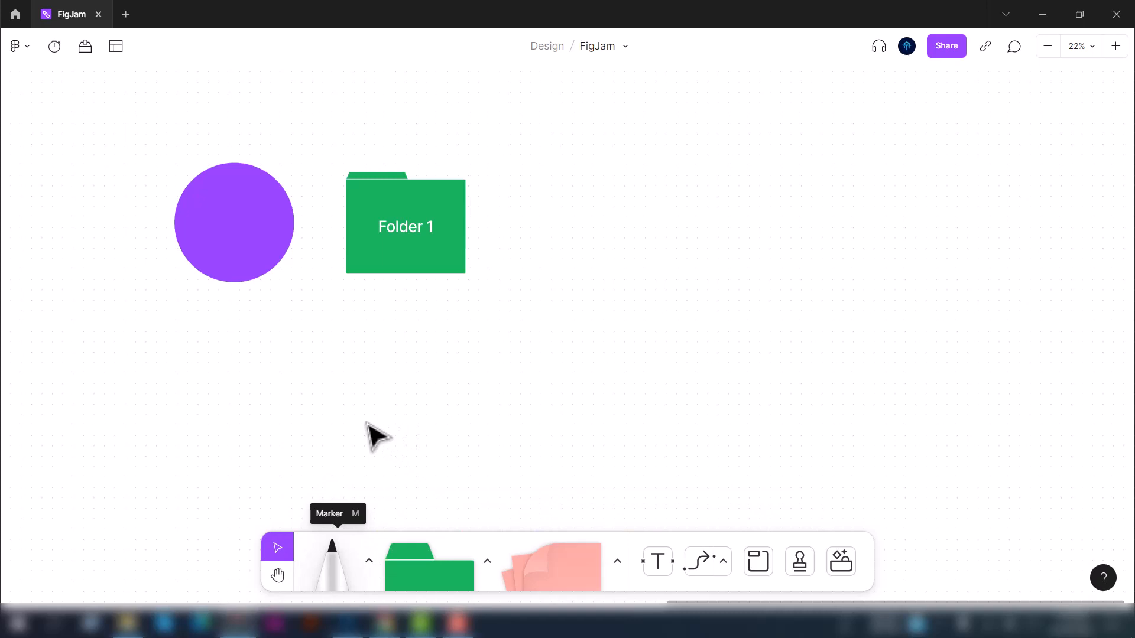
Step: Draw a long vertical line and a horizontal line crossing it with the black Marker, on the empty board beside the folder
click(370, 559)
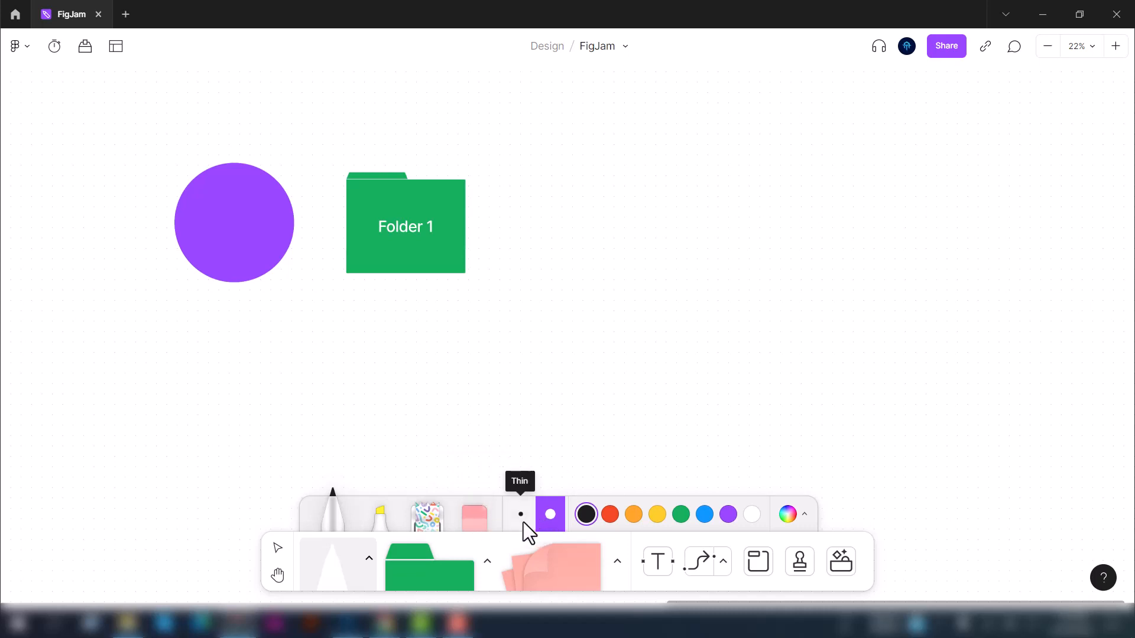
ctrl+scroll(117, 466, down, 3)
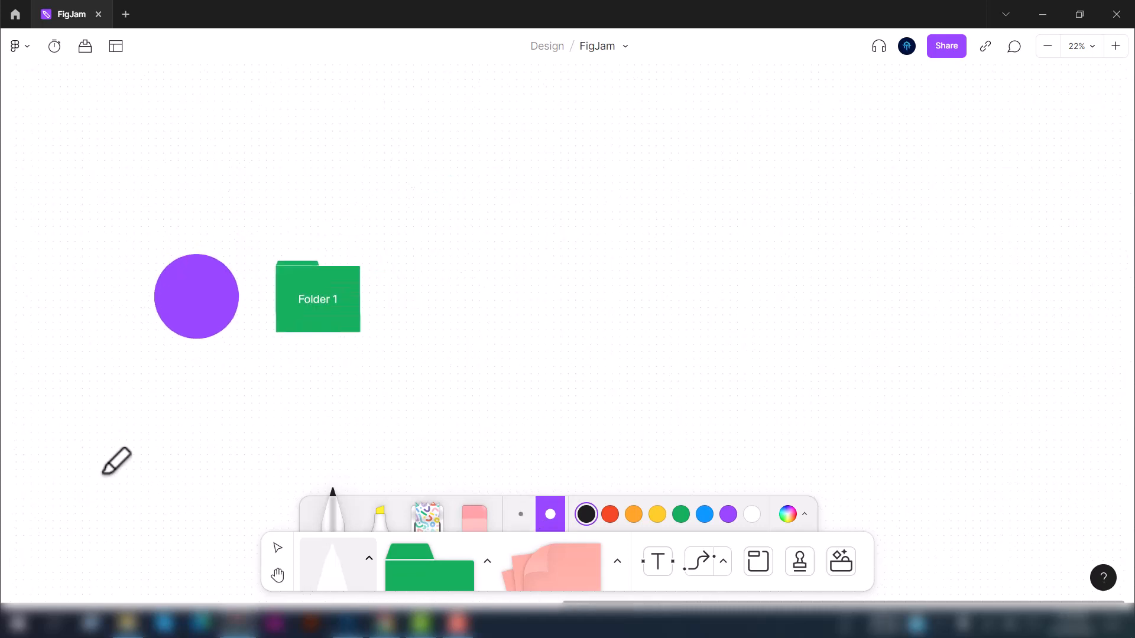
scroll(558, 323, down, 2)
scroll(578, 349, down, 3)
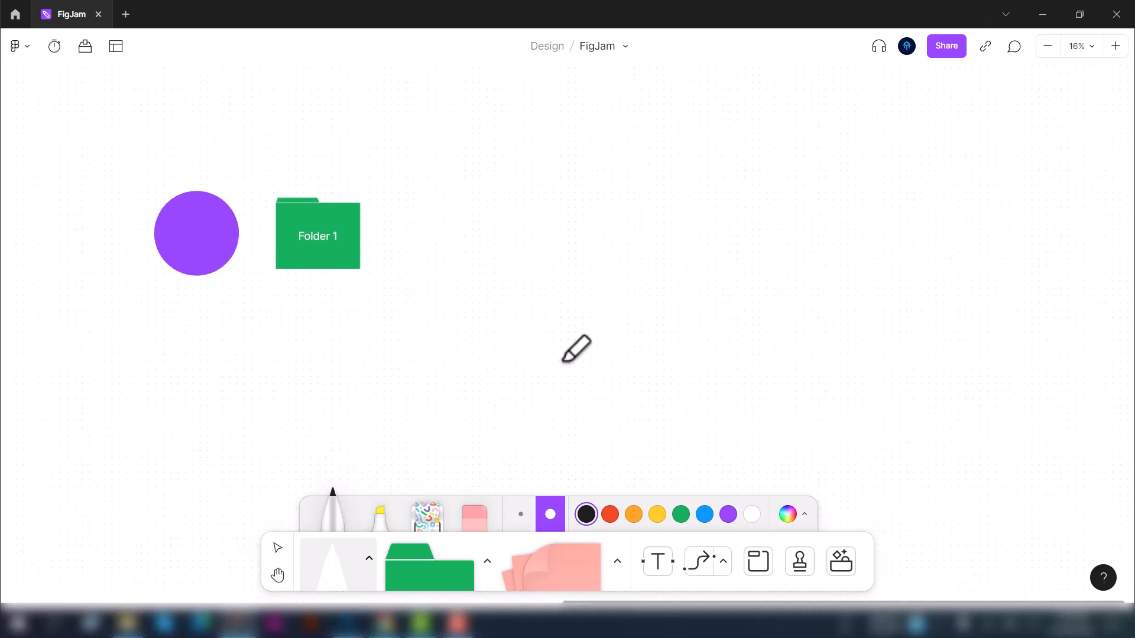
click(683, 96)
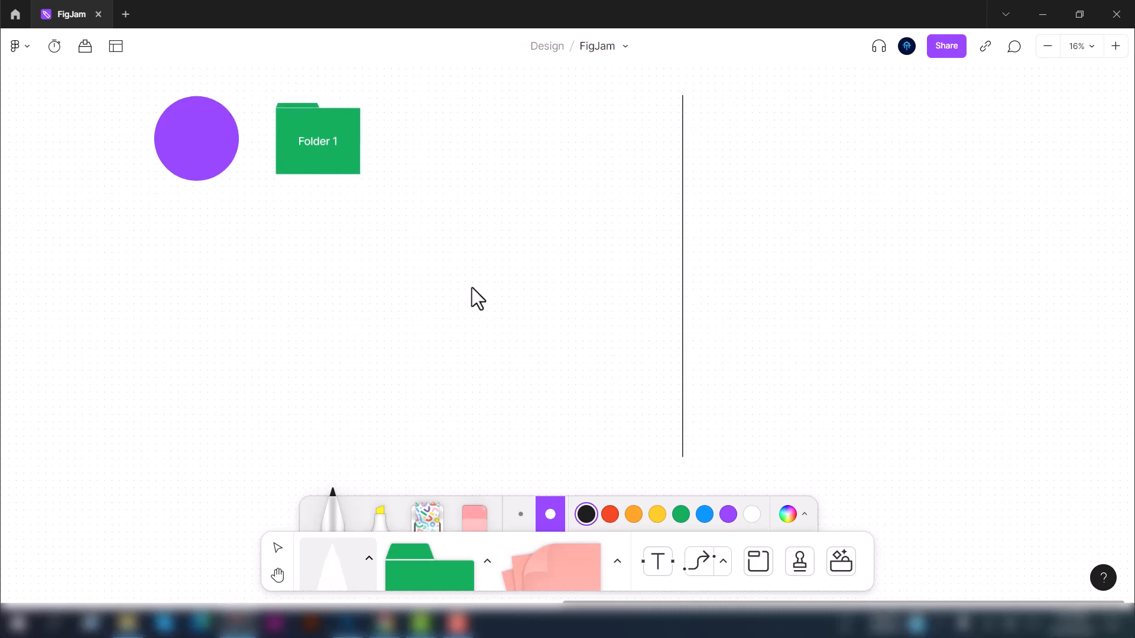
drag(468, 281, 580, 283)
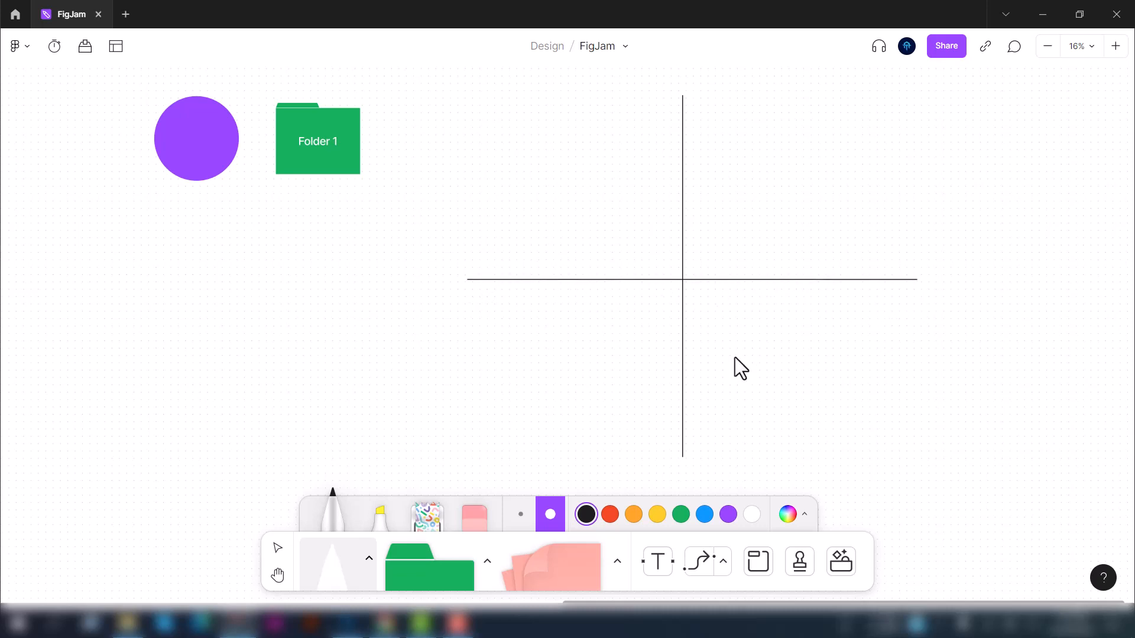
key(v)
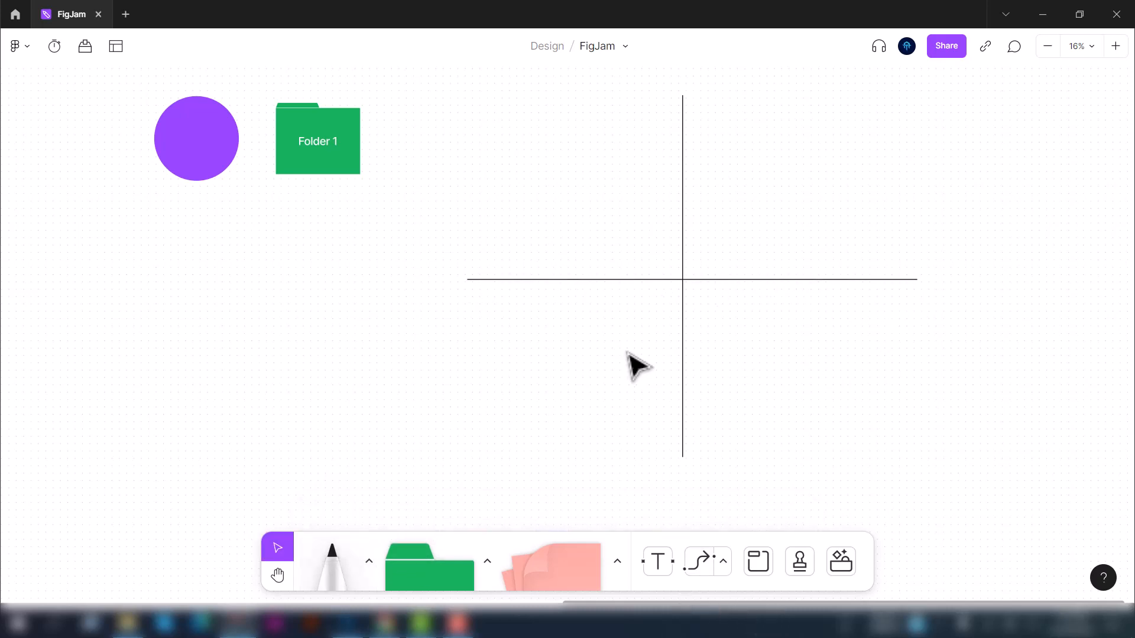
Step: Add a large pink sticky note reading "Description" below the circle and folder
scroll(627, 353, up, 1)
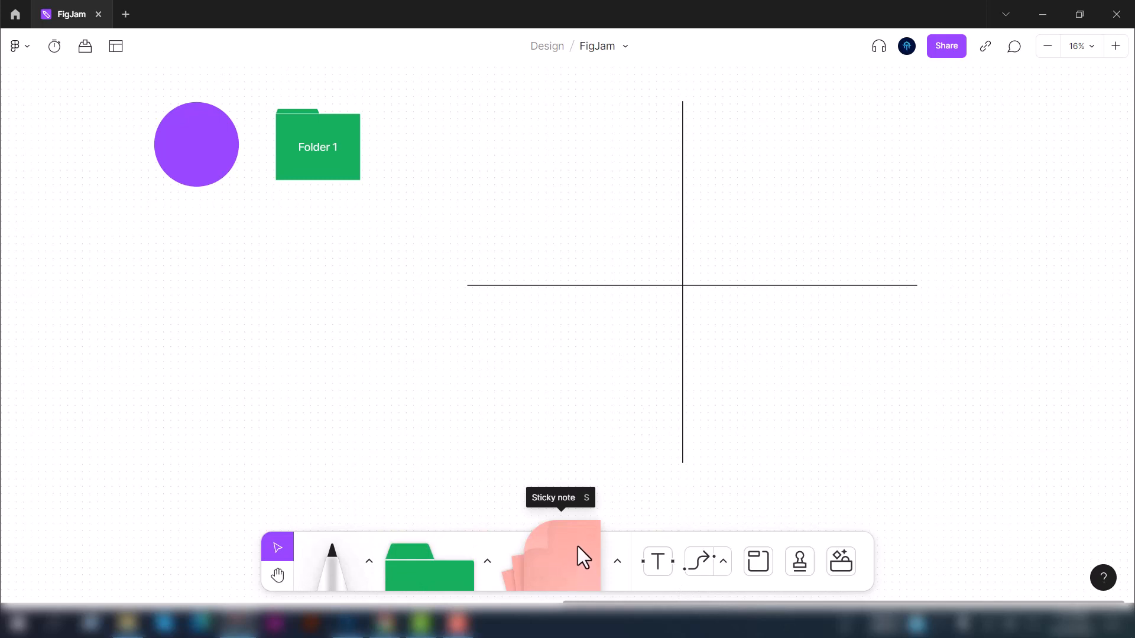
click(617, 562)
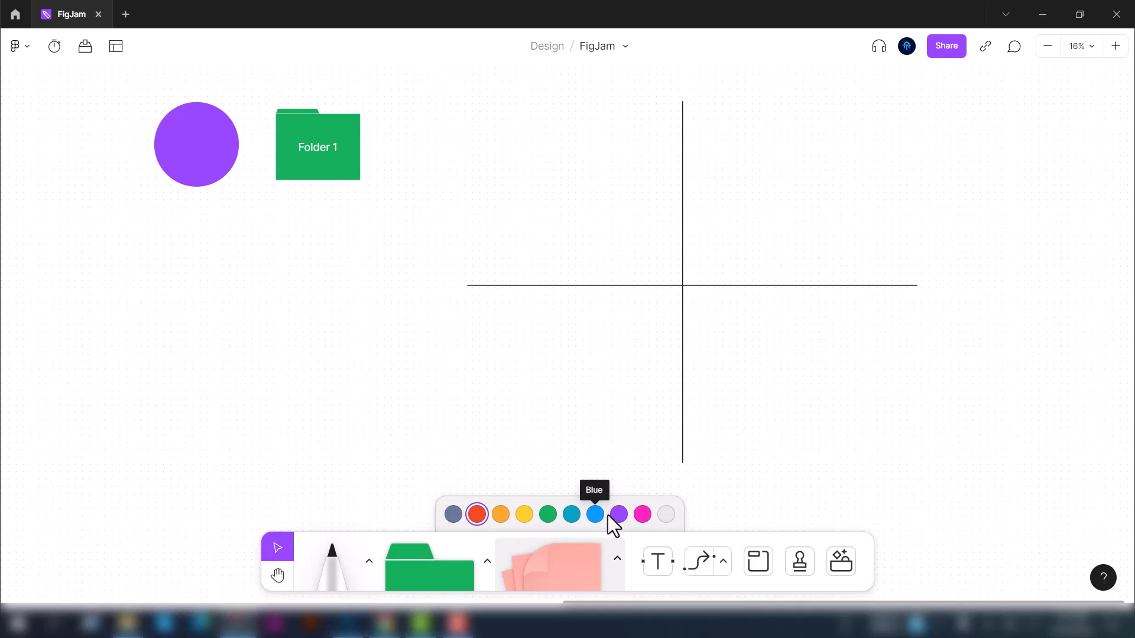
click(640, 514)
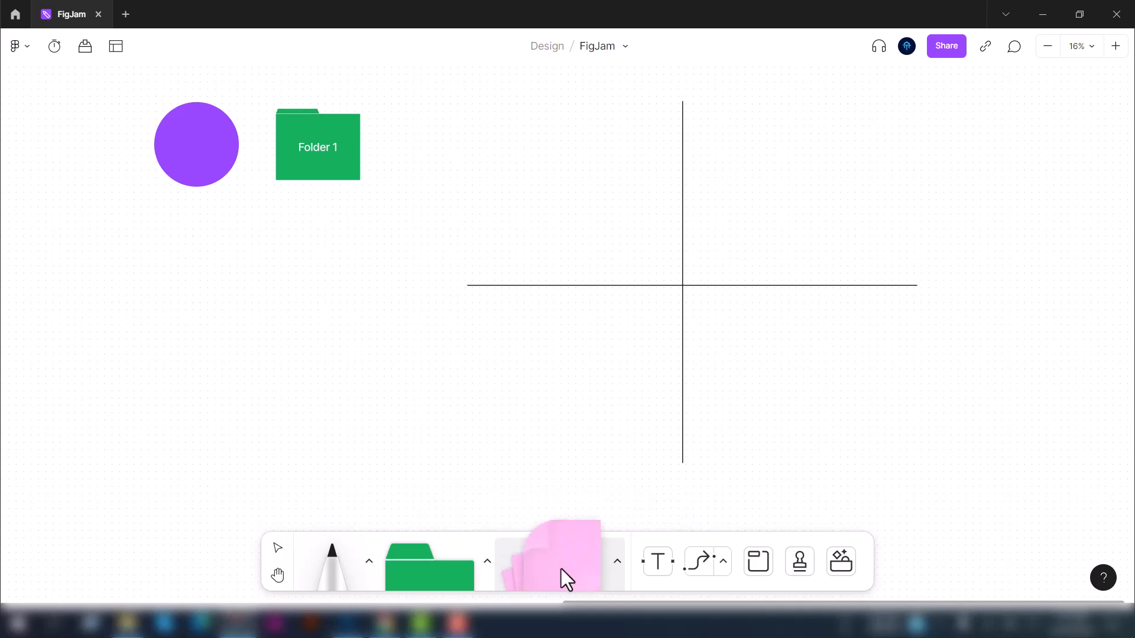
click(253, 334)
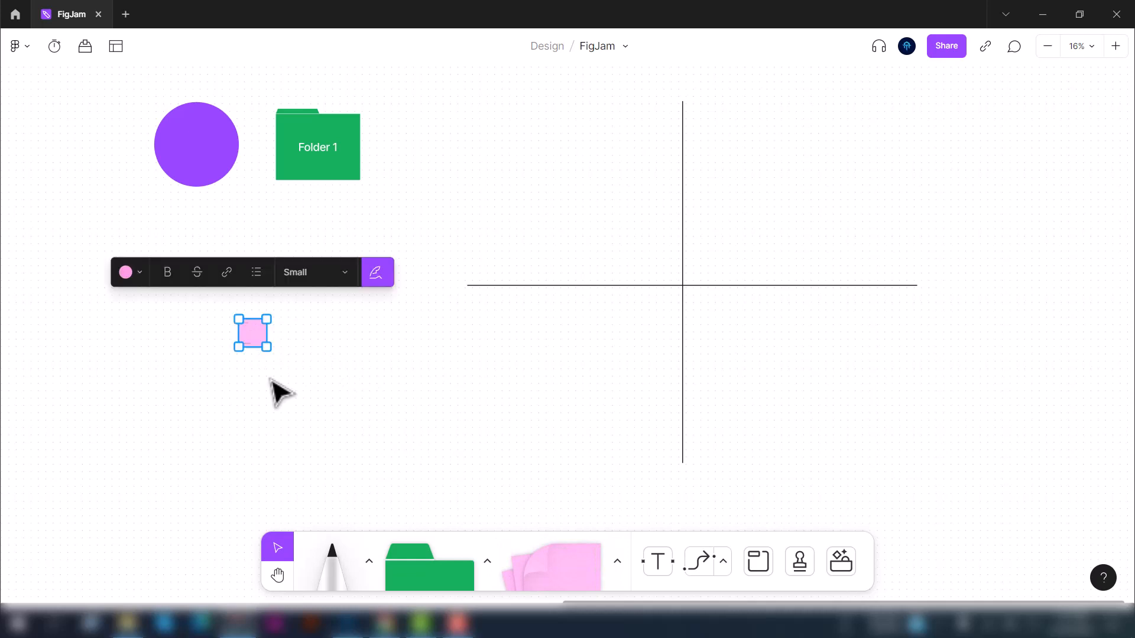
drag(264, 345, 355, 455)
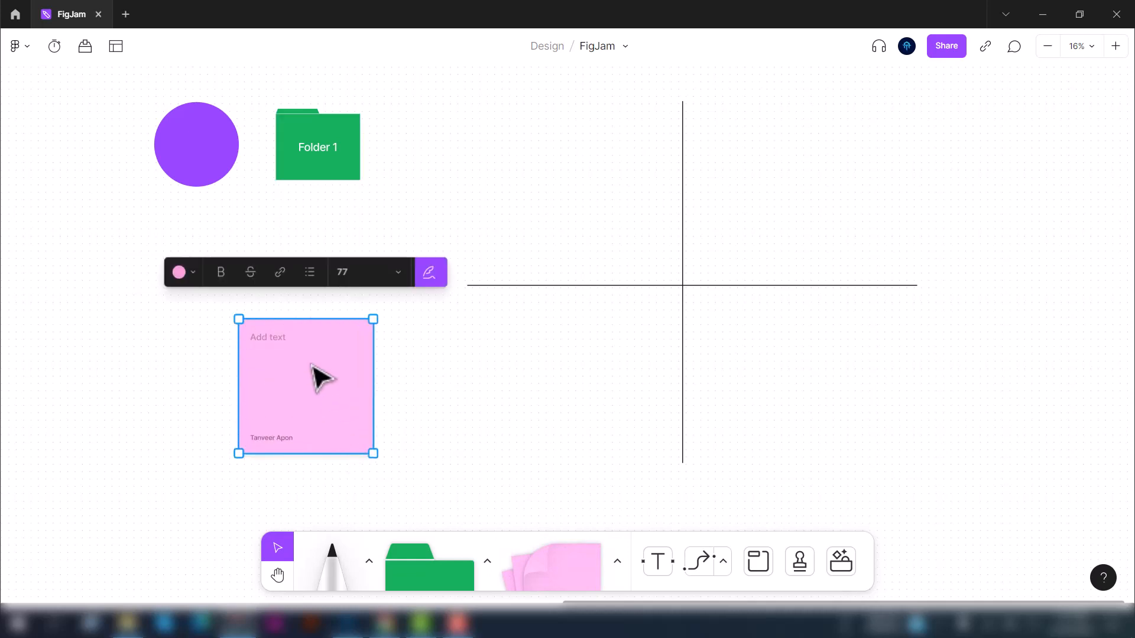
drag(317, 375, 271, 325)
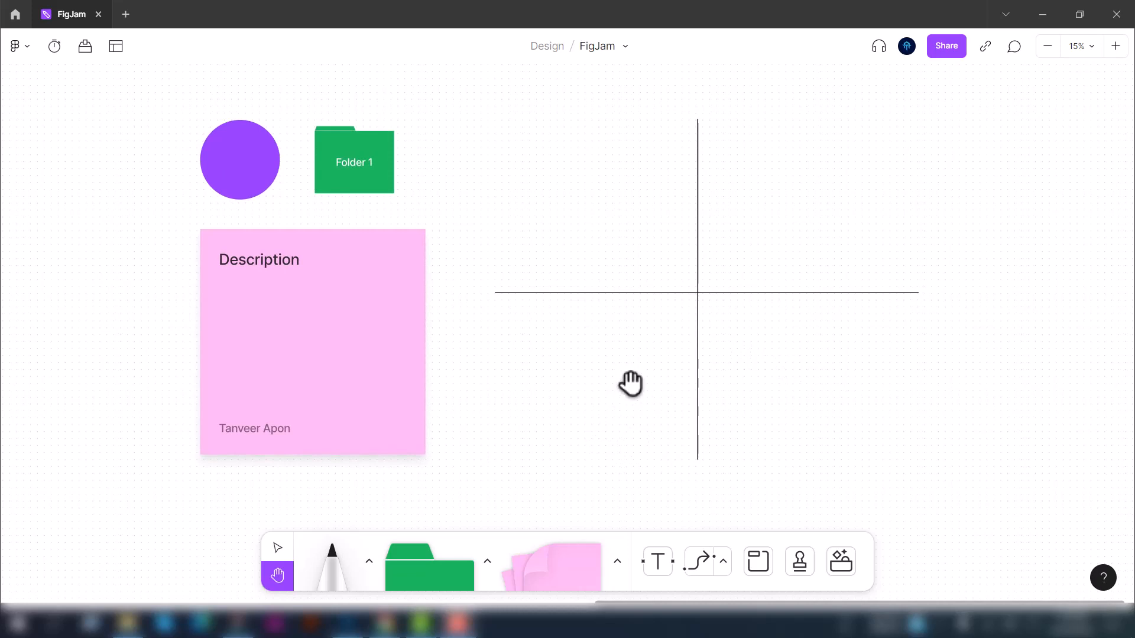
Step: Label the four outer corners of the crossed lines 2015, 2022, 2001 and 2010 in Huge text
drag(631, 384, 415, 388)
click(657, 560)
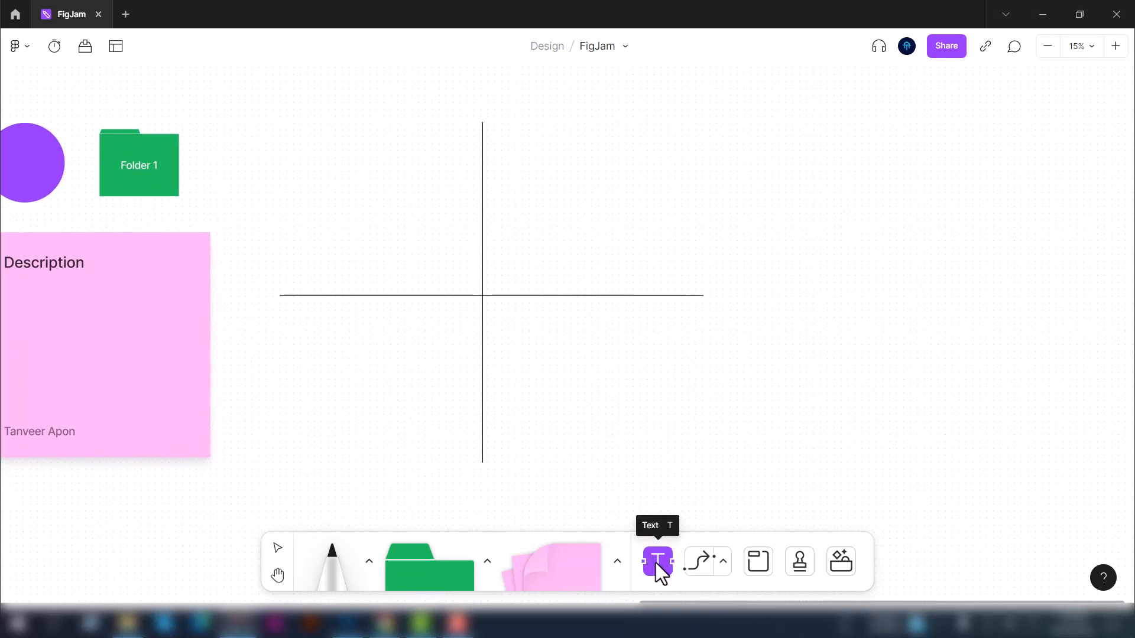
click(355, 180)
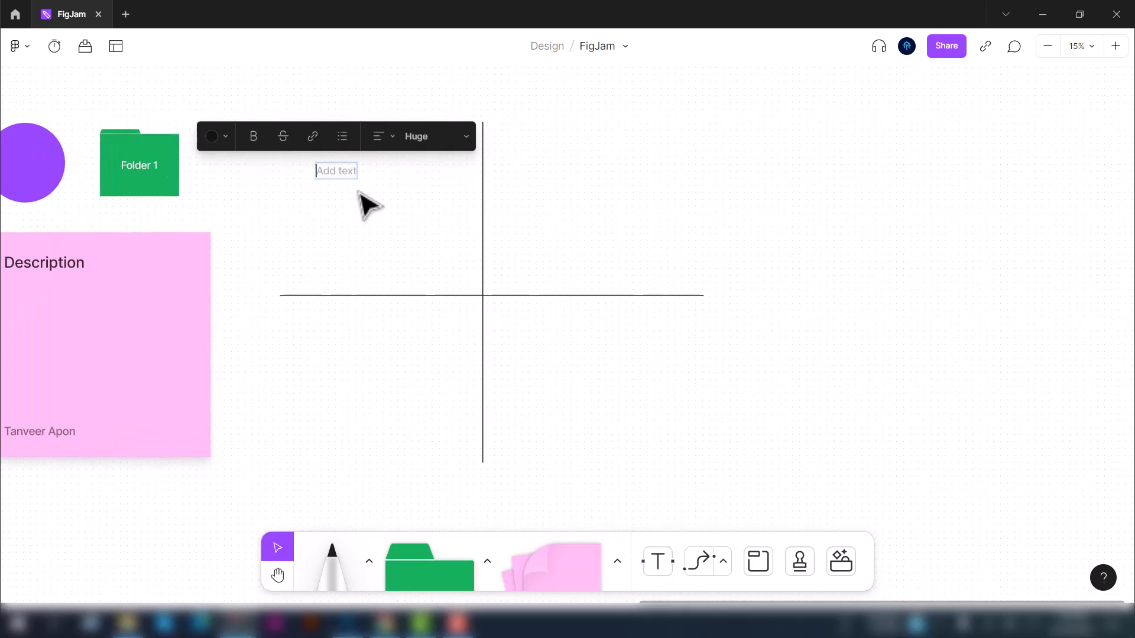
text(20001)
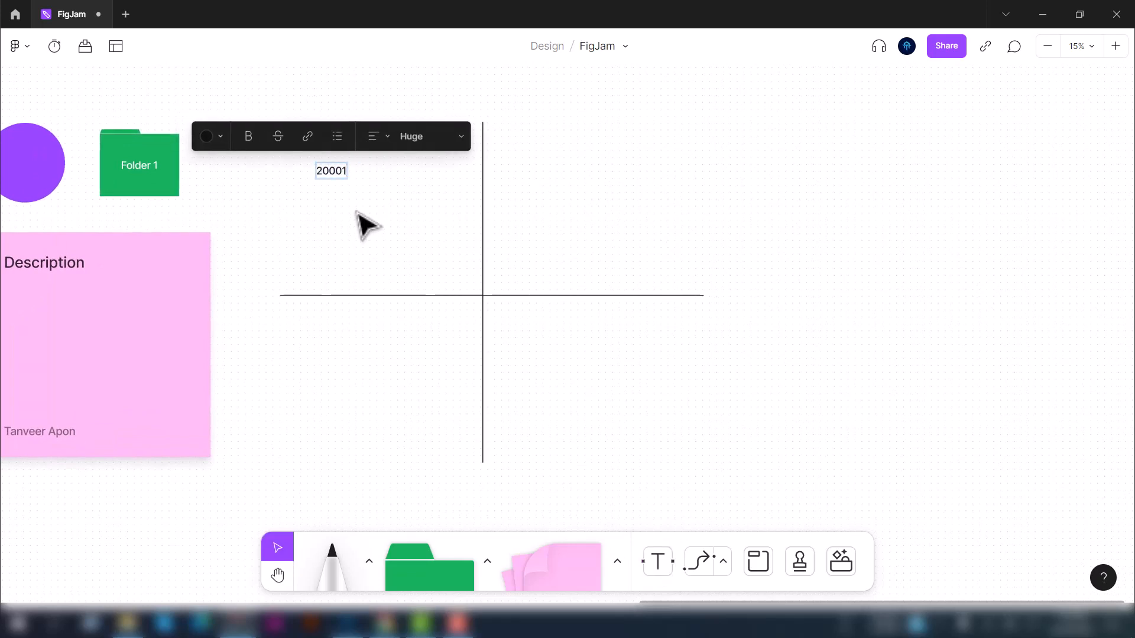
key(Escape)
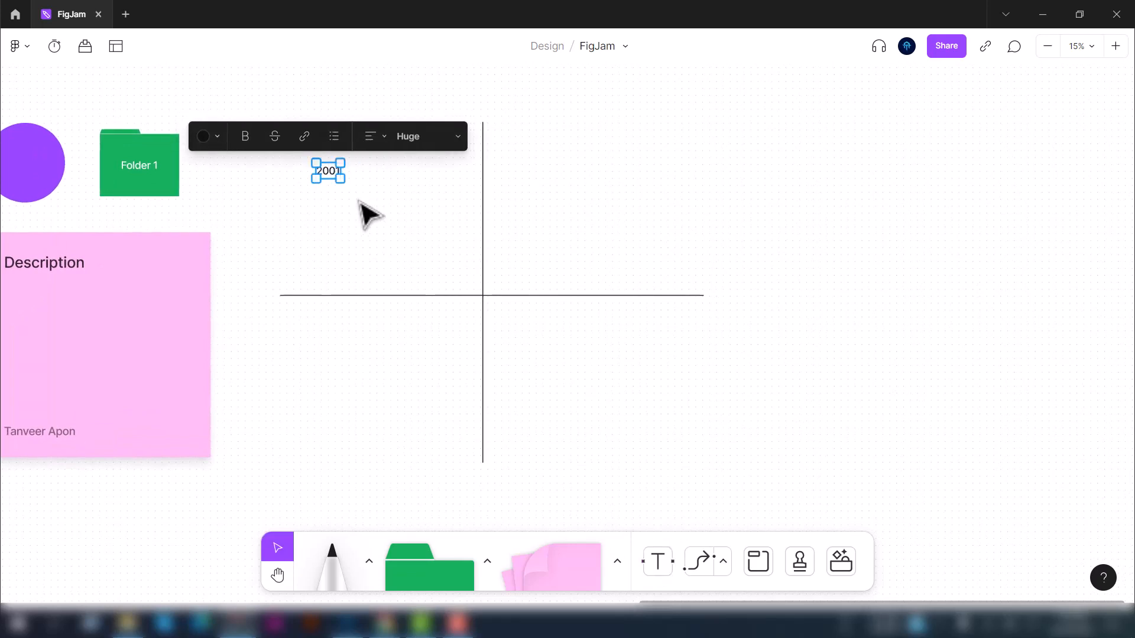
drag(333, 178, 305, 463)
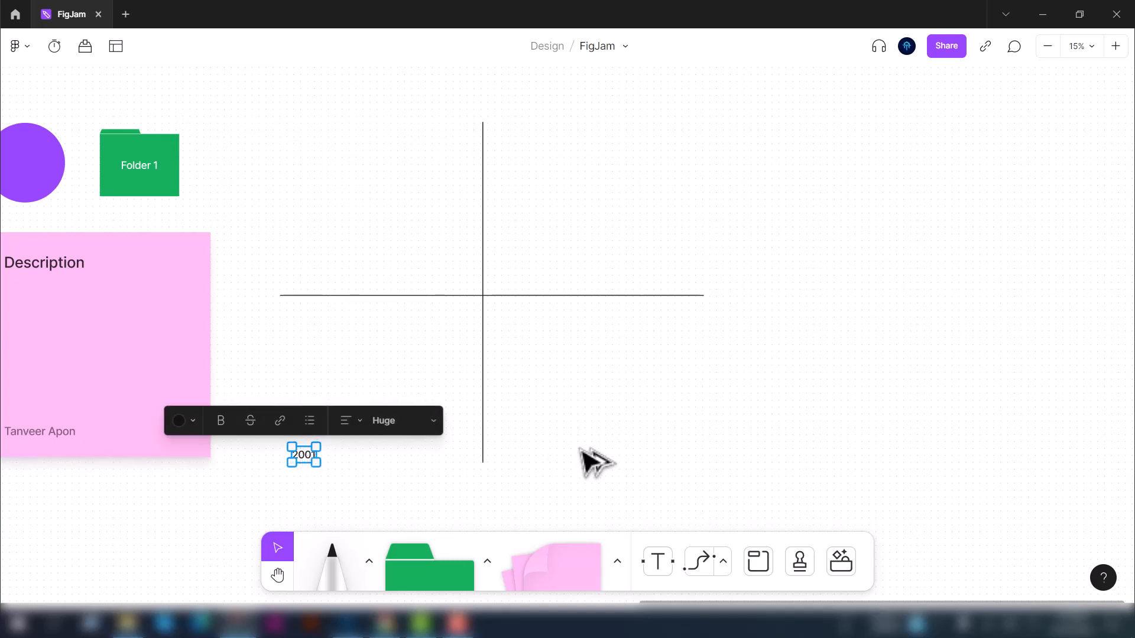
key(ctrl+v)
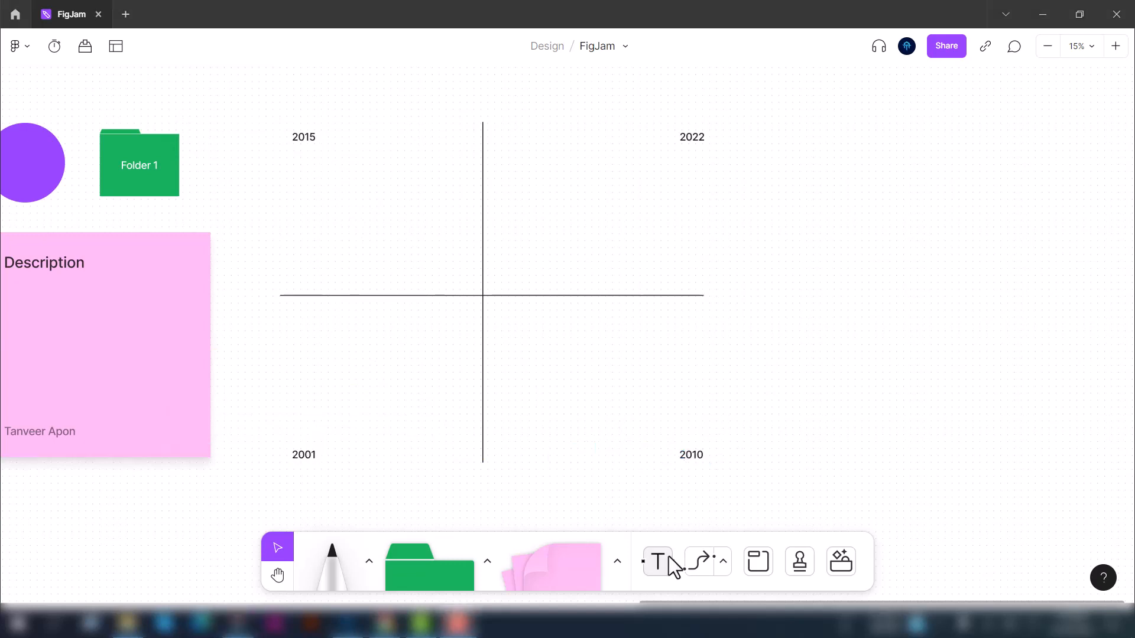
Step: Write a bulleted list of "Option 1" and "Option 2" below the 2015 label in Huge text
click(668, 557)
click(298, 179)
text(Option 1)
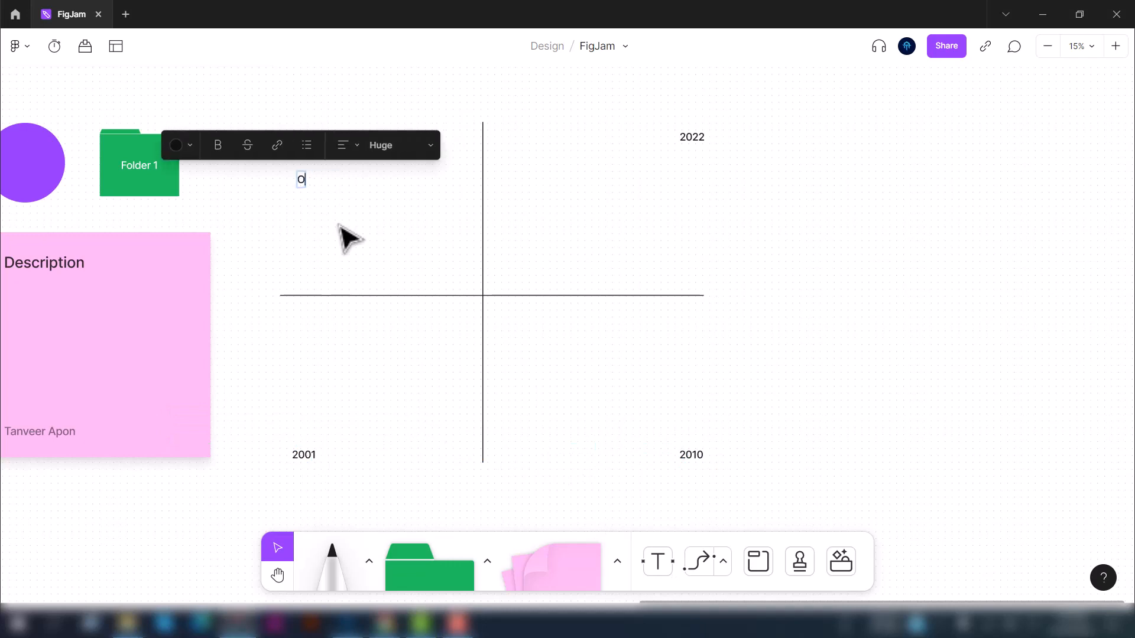
key(ctrl+a)
click(324, 148)
key(Escape)
drag(332, 188, 323, 370)
double_click(324, 189)
key(Return)
text(Option 2)
Step: Duplicate the bulleted option list so that each quadrant of the crossed lines has one
alt+drag(323, 370, 544, 370)
alt+drag(544, 370, 543, 196)
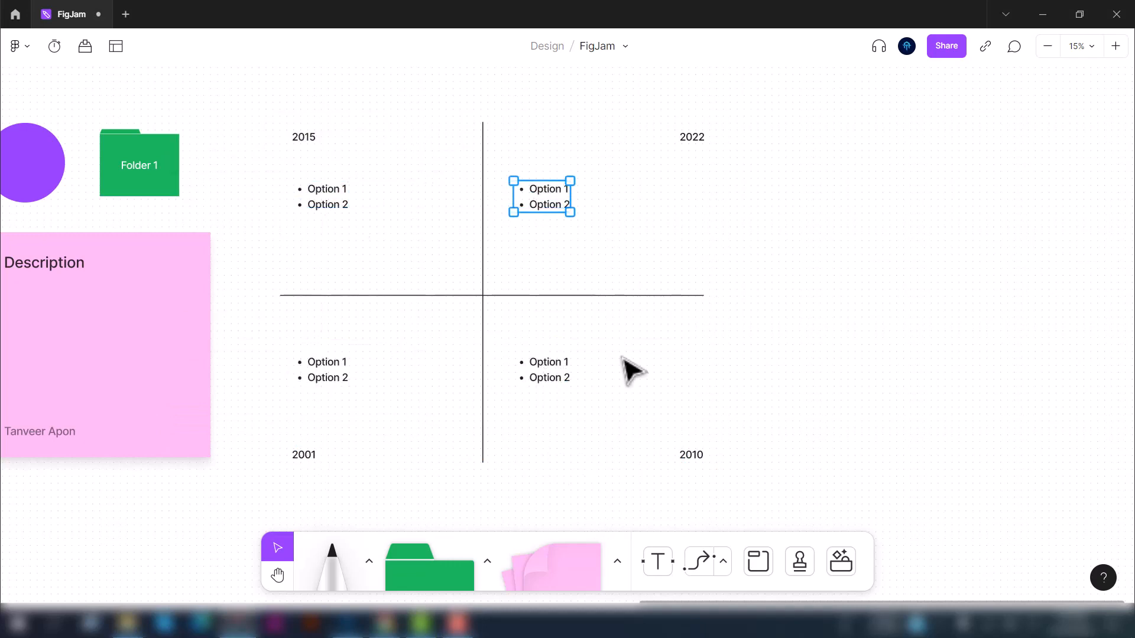
scroll(623, 360, down, 1)
click(515, 384)
drag(514, 393, 514, 389)
click(451, 319)
key(ctrl+z)
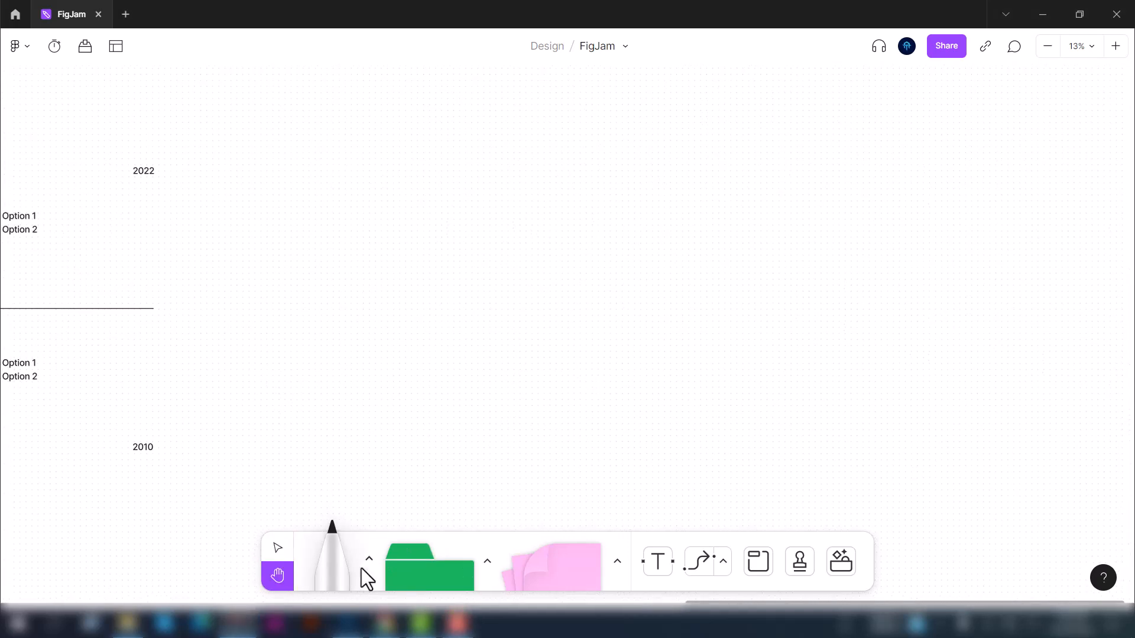
Step: Draw an L-shaped pair of chart axes with a wavy rising line inside, using the black Marker on an empty area
click(333, 565)
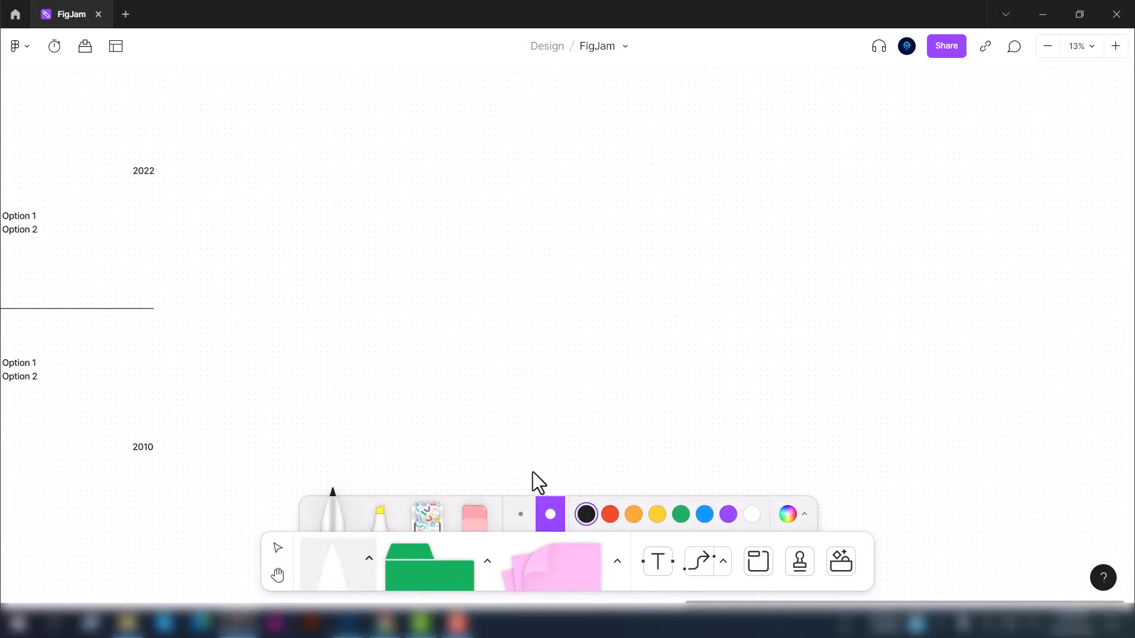
mouse_move(414, 152)
mouse_down()
mouse_move(425, 378)
mouse_move(415, 383)
mouse_move(760, 384)
mouse_up()
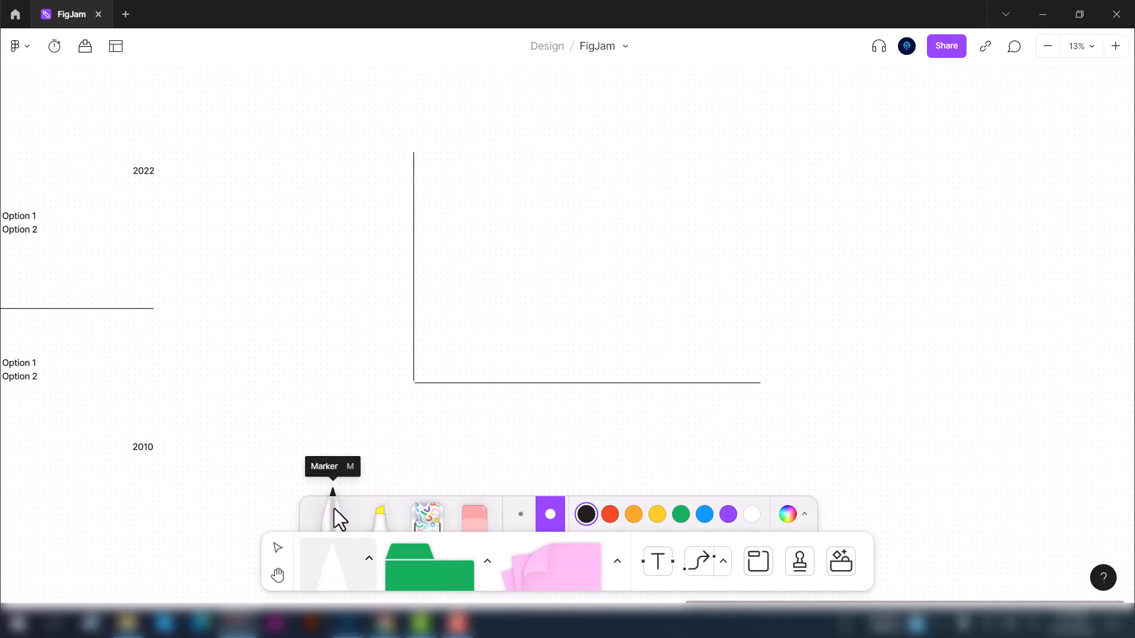
mouse_move(428, 368)
mouse_down()
mouse_move(523, 310)
mouse_move(650, 293)
mouse_move(774, 217)
mouse_up()
Step: Add a "Jan" text label below the chart's horizontal axis and duplicate it into an evenly spaced row of five
scroll(648, 402, up, 1)
scroll(542, 445, down, 3)
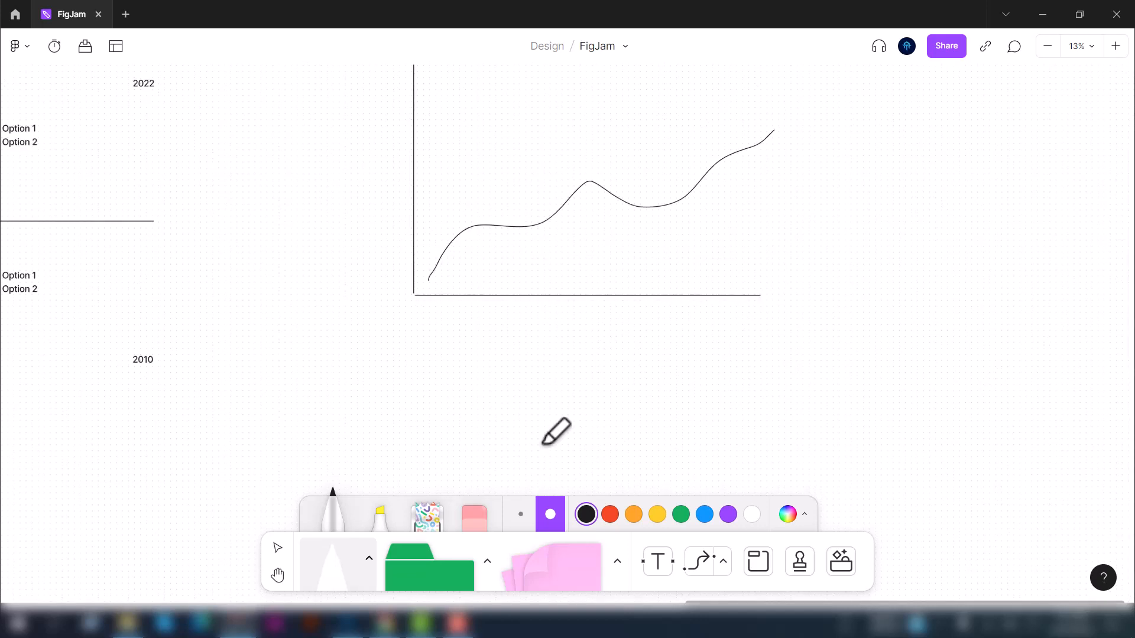
click(658, 562)
click(434, 326)
text(an)
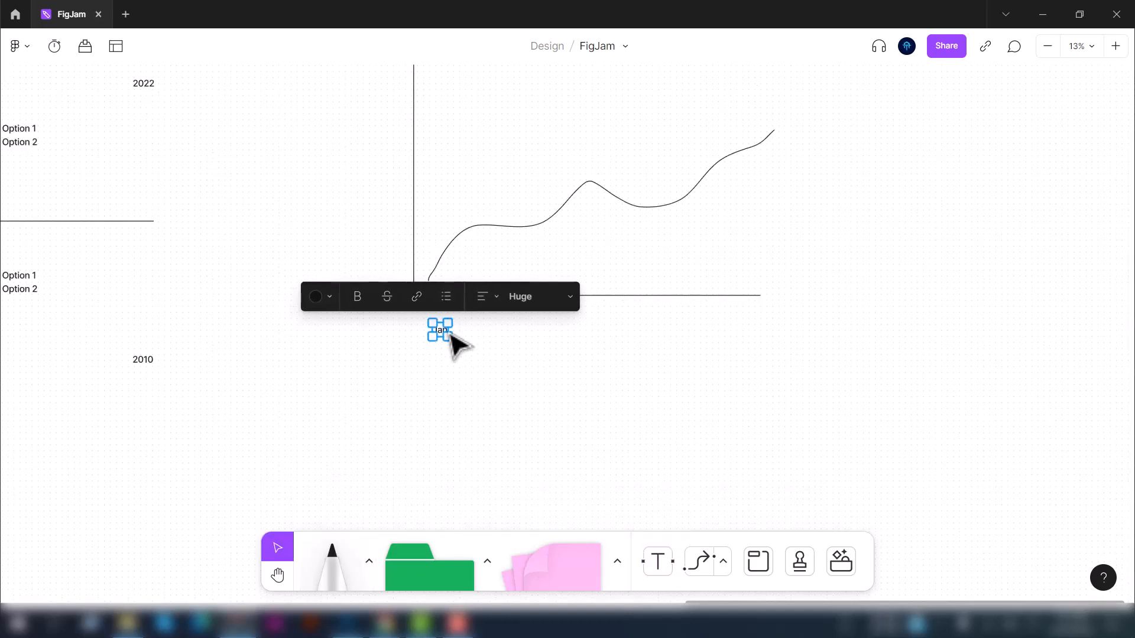
alt+drag(450, 335, 602, 329)
alt+drag(602, 329, 661, 328)
Step: Rename the four duplicated month labels Feb, Mar, Apr and May
click(499, 335)
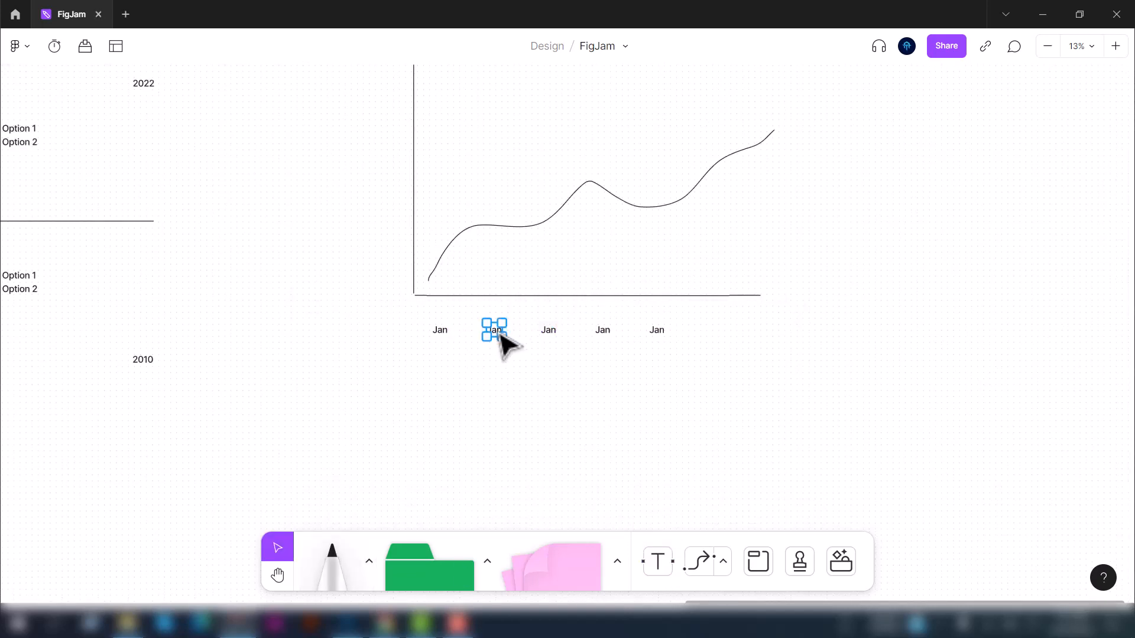
double_click(495, 331)
text(Feb)
double_click(549, 331)
text(Mar)
double_click(601, 332)
text(Ap)
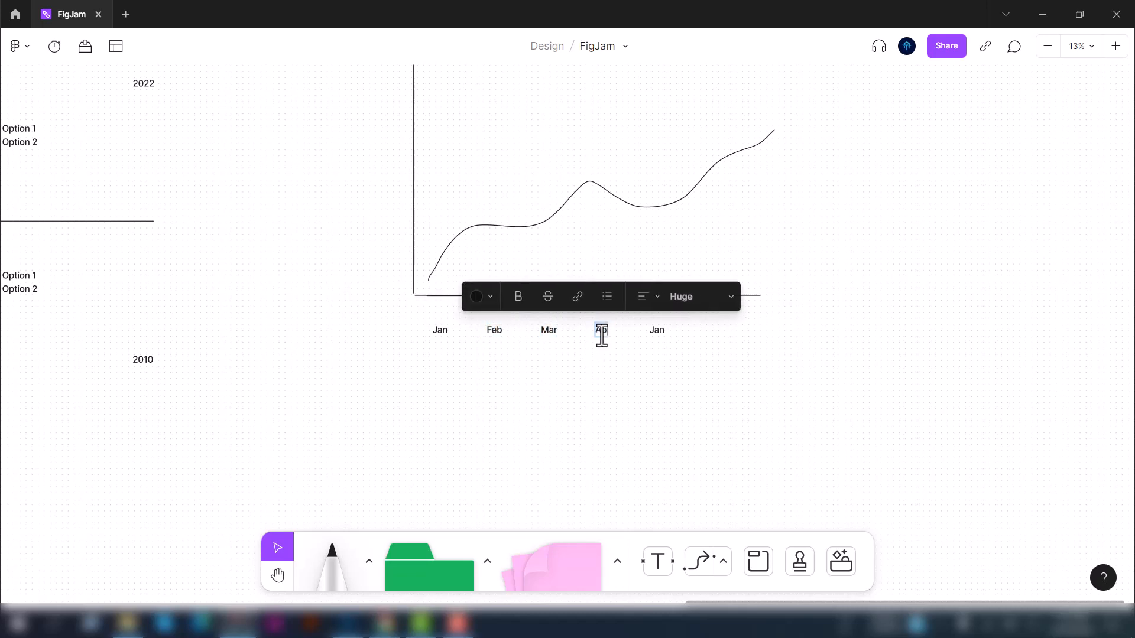
text(r)
double_click(657, 330)
text(May)
key(Escape)
scroll(859, 476, up, 2)
click(859, 477)
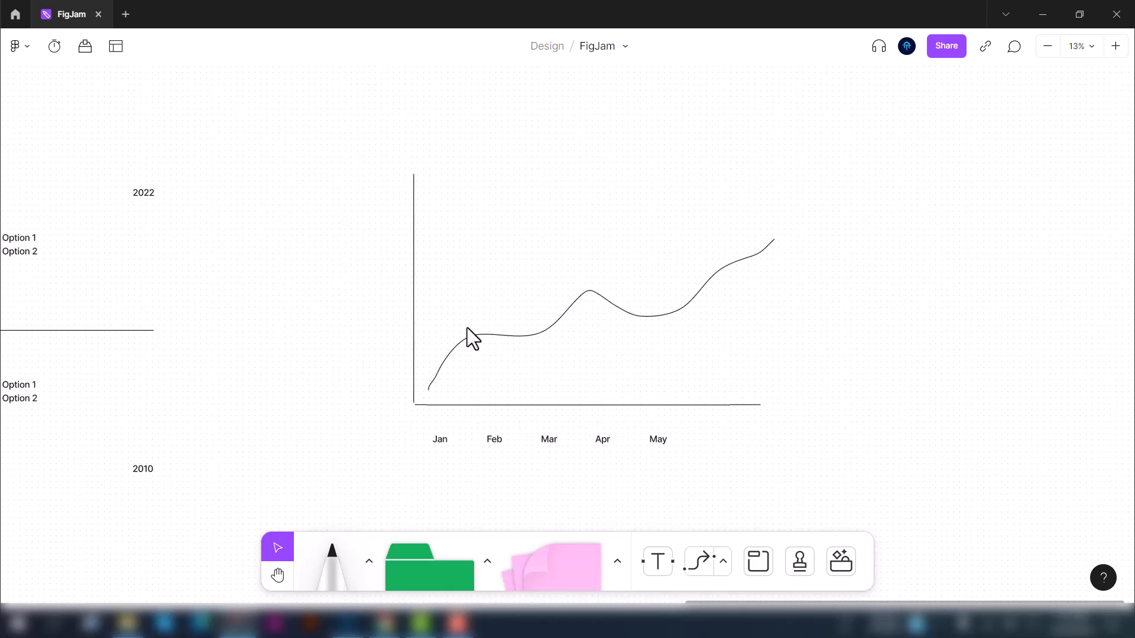
Step: Draw six short horizontal tick marks alongside the chart's vertical axis with the Marker
click(333, 565)
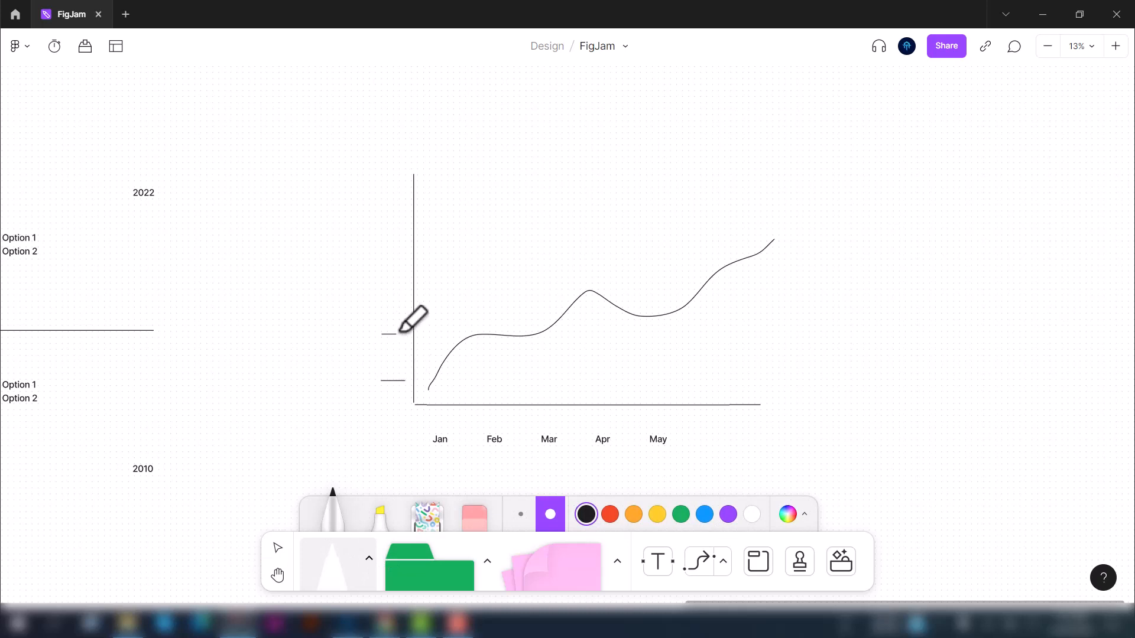
drag(402, 329, 408, 334)
mouse_move(380, 298)
mouse_down()
mouse_move(403, 299)
mouse_move(403, 195)
mouse_up()
Step: Add a "200$ M" text label beside the lowest tick mark and duplicate it beside each of the other ticks
key(t)
click(349, 385)
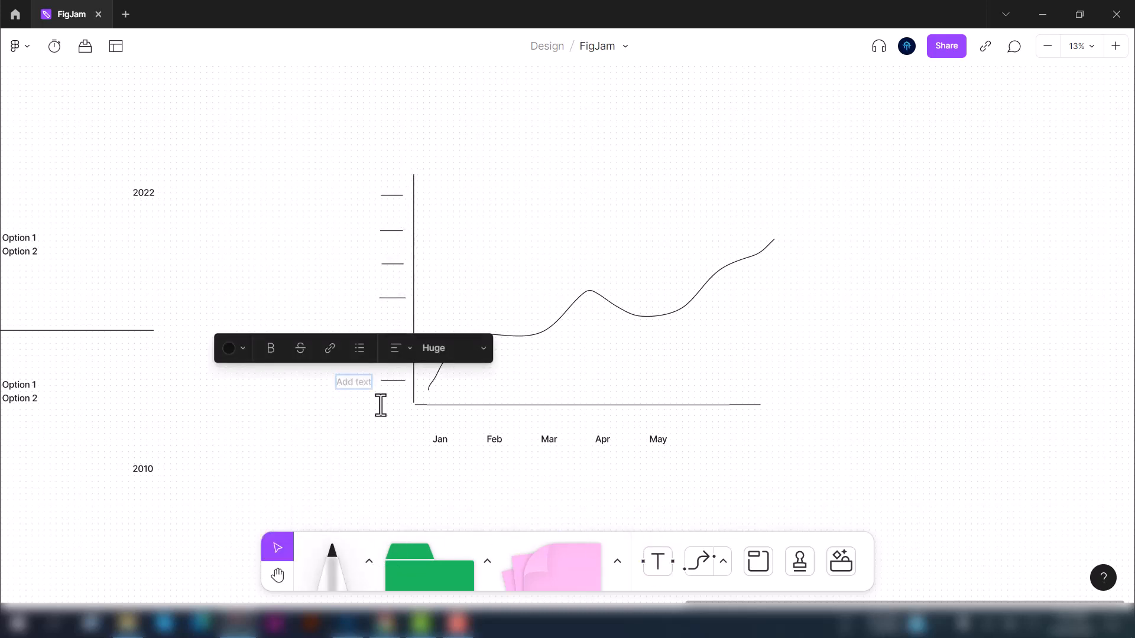
text(100$ M)
key(Escape)
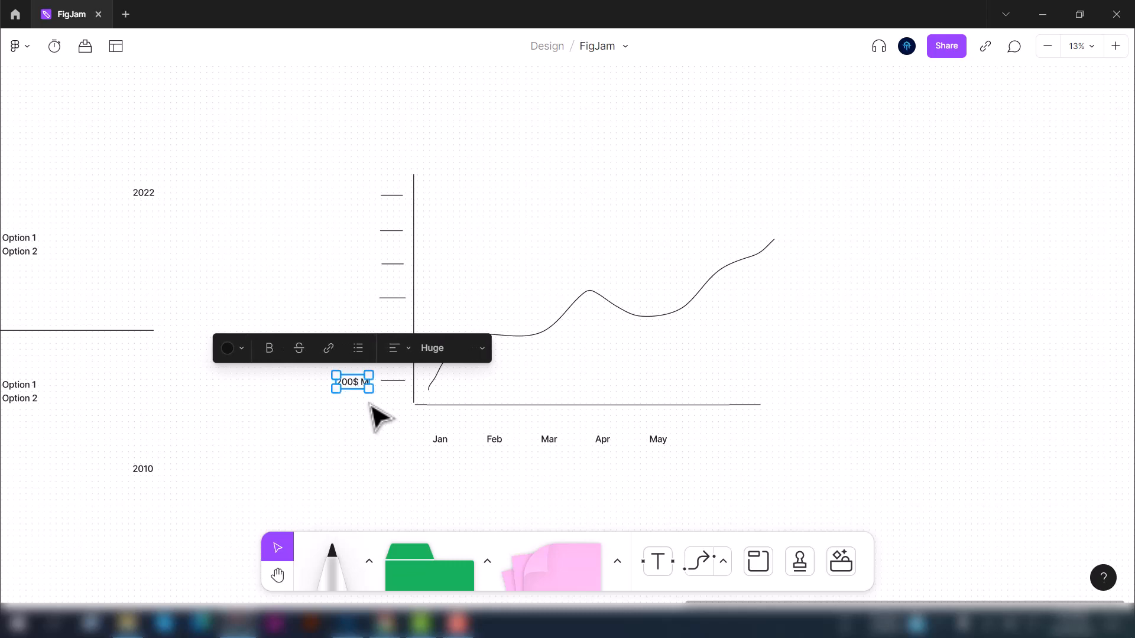
alt+drag(360, 386, 353, 329)
double_click(362, 340)
scroll(346, 346, up, 2)
alt+drag(353, 327, 354, 214)
alt+drag(355, 214, 350, 165)
alt+drag(350, 165, 346, 104)
Step: Change the labels of the second, third and fourth ticks from the top to 150$ M, 100$ M and 50$ M
double_click(346, 163)
click(347, 163)
key(BackSpace)
key(BackSpace)
text(1)
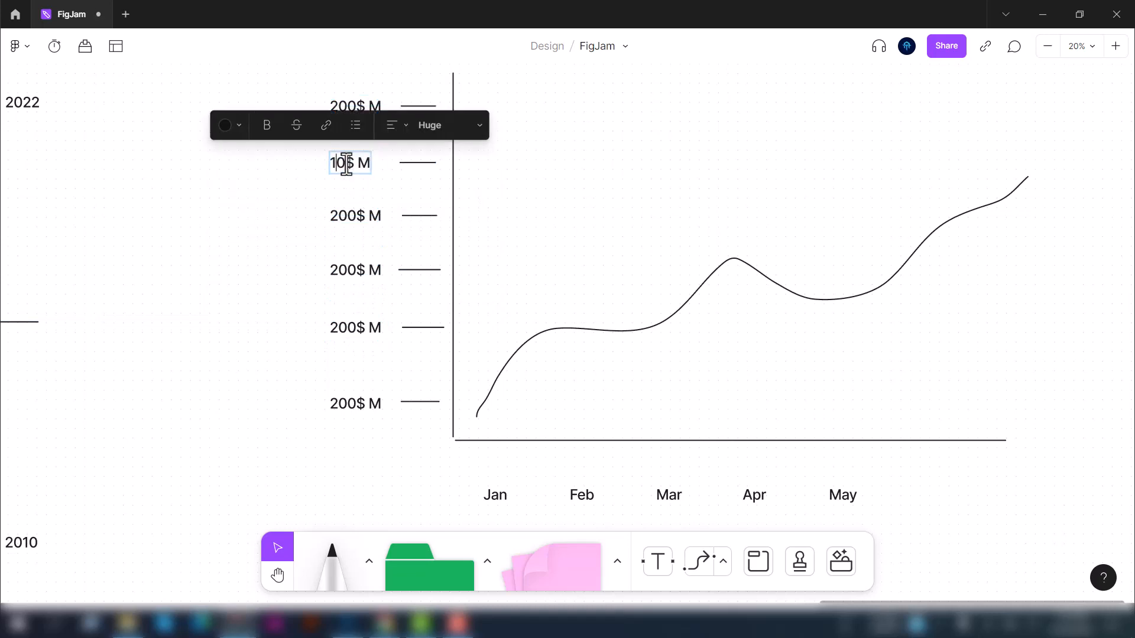
text(5)
double_click(347, 219)
key(BackSpace)
text(1)
double_click(331, 272)
key(BackSpace)
key(BackSpace)
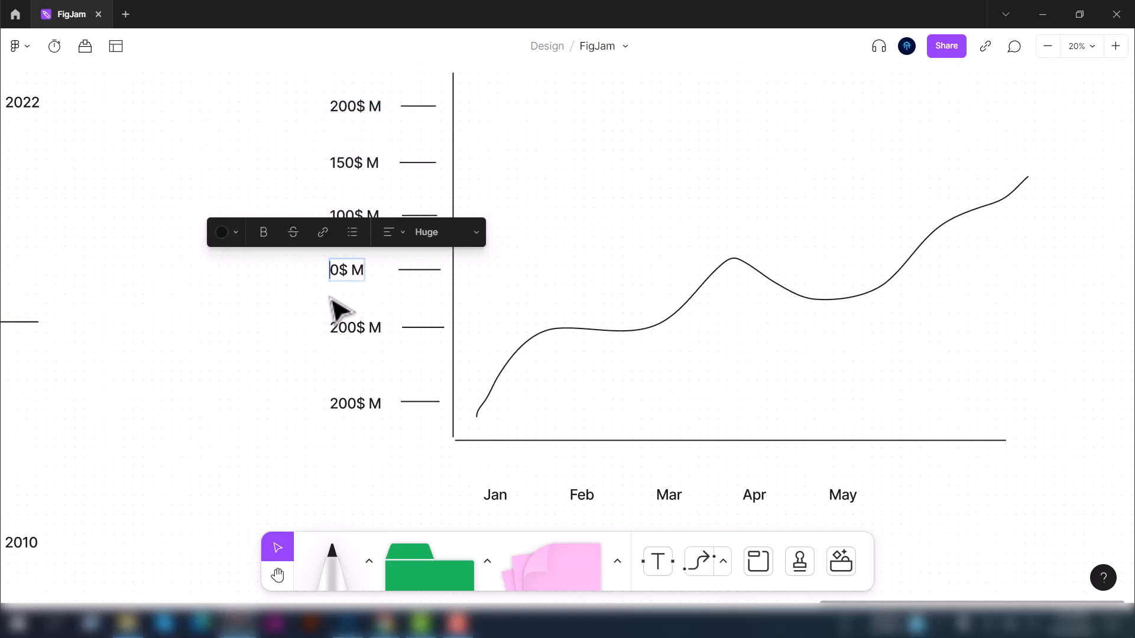
text(5)
Step: Change the labels of the two lowest ticks to 25$ M and 10$ M
double_click(347, 330)
click(354, 329)
key(BackSpace)
key(BackSpace)
text(5)
double_click(347, 407)
click(347, 407)
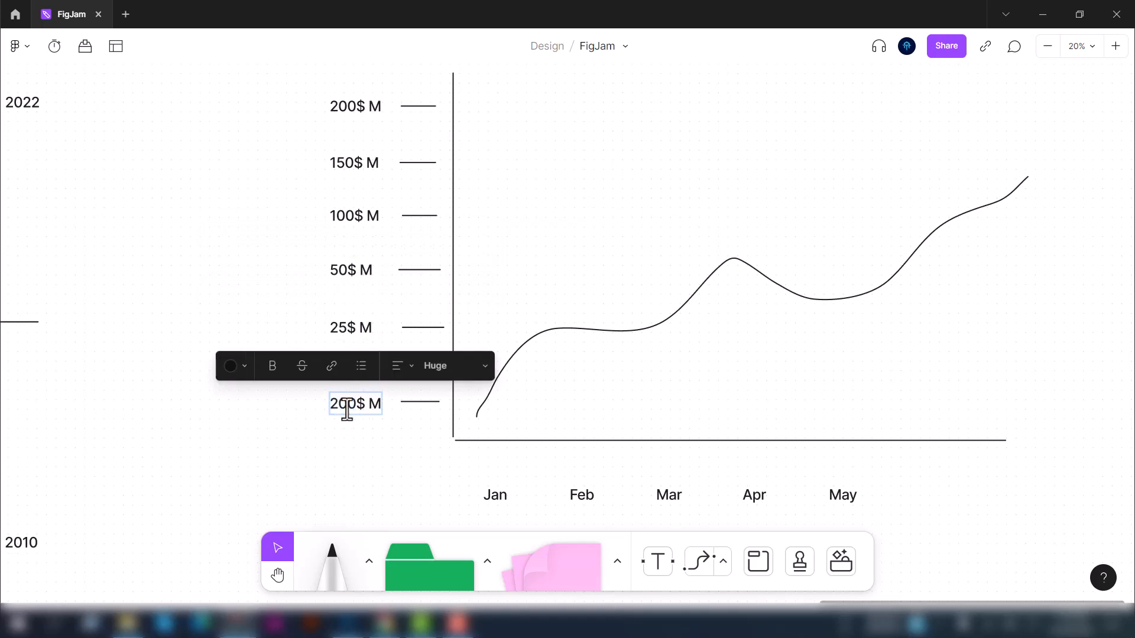
key(BackSpace)
key(BackSpace)
text(1)
click(391, 454)
Step: Select all six amount labels beside the vertical axis and align them by their right edges
scroll(390, 454, down, 2)
click(338, 317)
drag(317, 214, 381, 458)
click(477, 198)
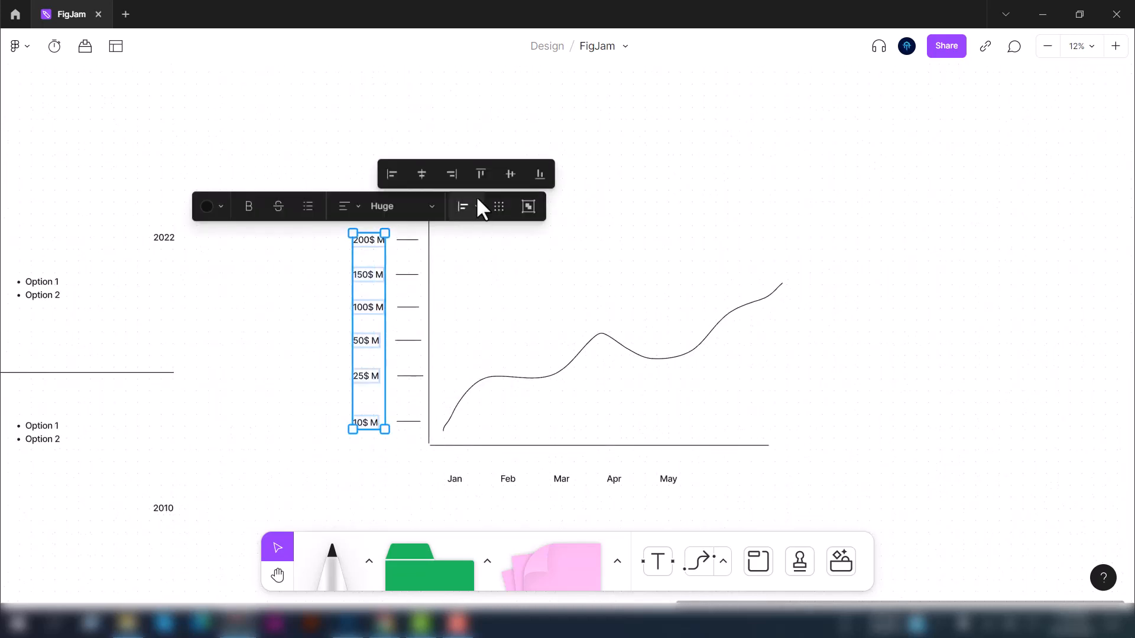
click(452, 174)
click(362, 337)
click(477, 206)
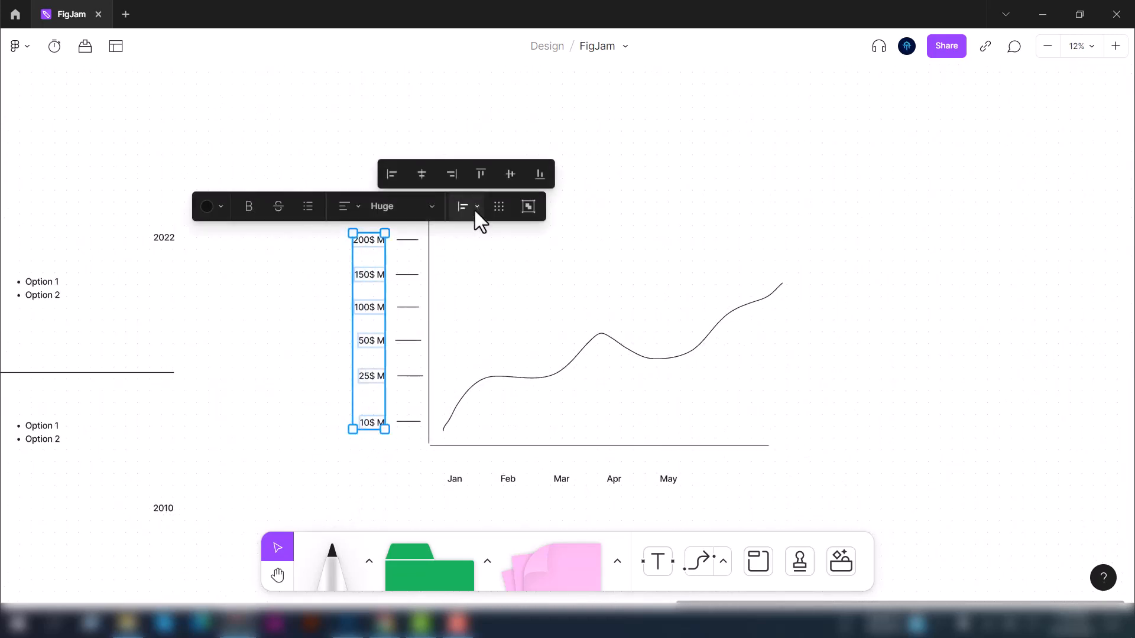
Step: Try different text alignments on the amount labels and line the labels up by their left edges
click(355, 206)
click(349, 176)
click(356, 205)
click(376, 178)
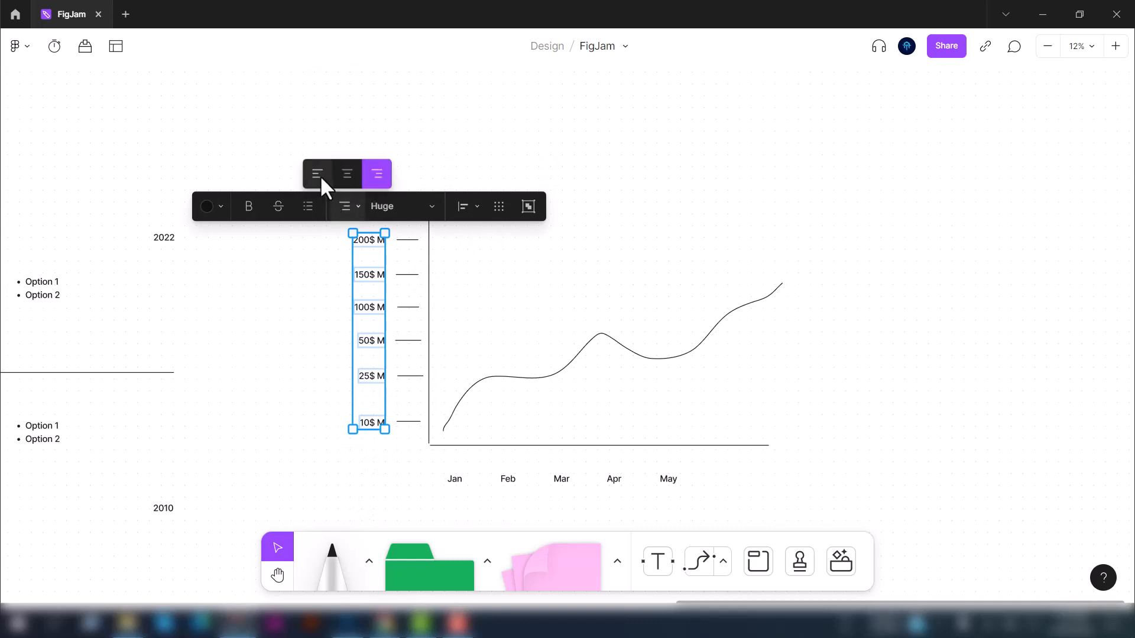
click(321, 175)
click(466, 207)
click(394, 175)
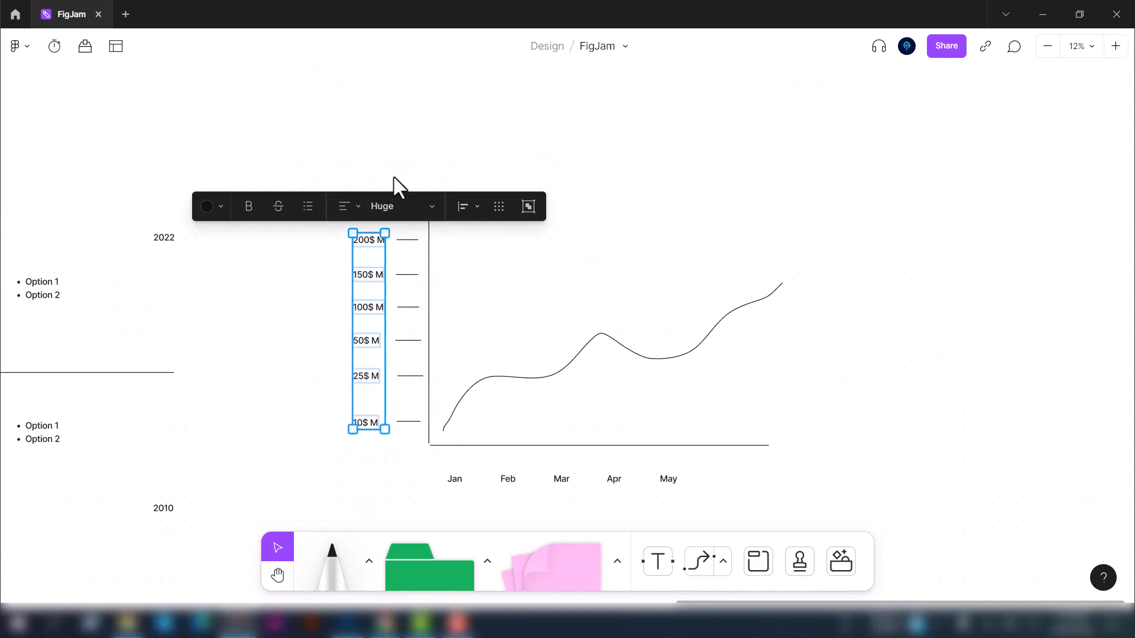
Step: Align the selected amount labels by their right edges again and deselect them
click(460, 207)
click(452, 173)
click(426, 158)
scroll(351, 331, down, 3)
scroll(555, 373, up, 4)
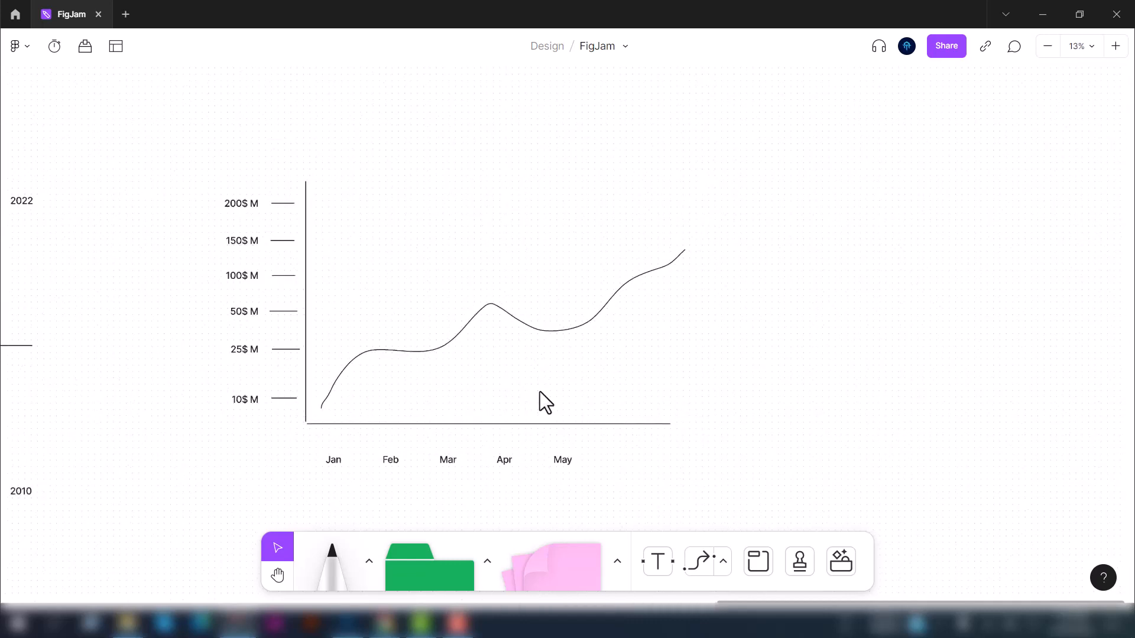
Step: Move the chart's curve so that it starts at the origin where the two axes meet
drag(345, 371, 331, 378)
click(739, 422)
scroll(739, 422, up, 1)
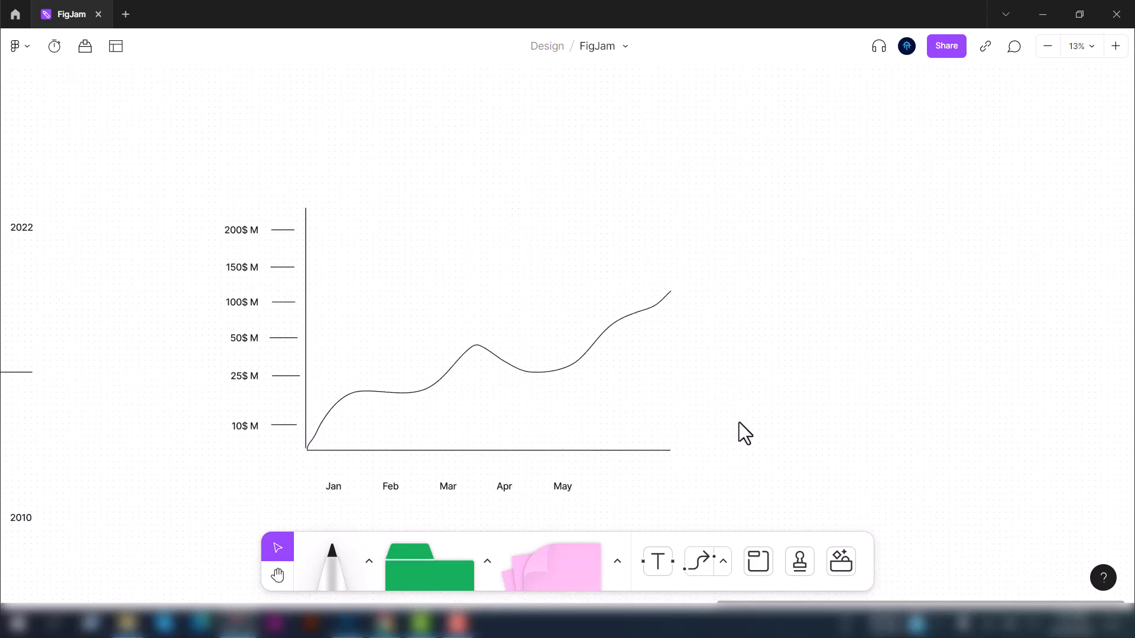
scroll(678, 436, up, 1)
scroll(675, 426, down, 2)
Step: Try marking two points on the curve with short yellow Highlighter strokes
click(370, 566)
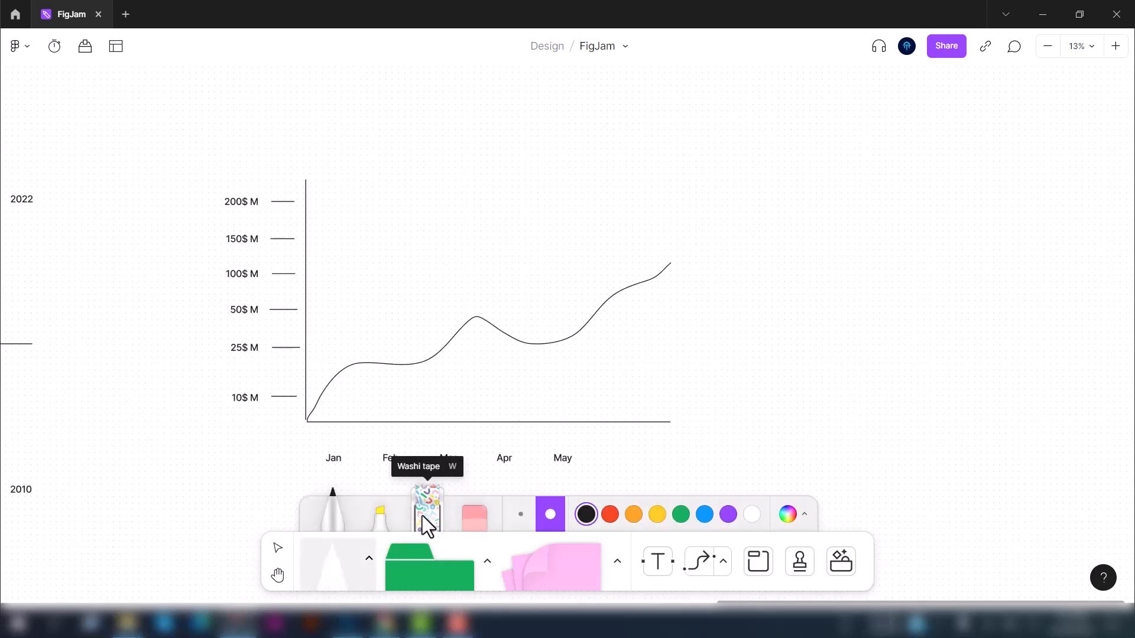
click(380, 516)
mouse_move(346, 361)
mouse_down()
mouse_move(353, 373)
mouse_move(396, 365)
mouse_move(397, 377)
mouse_up()
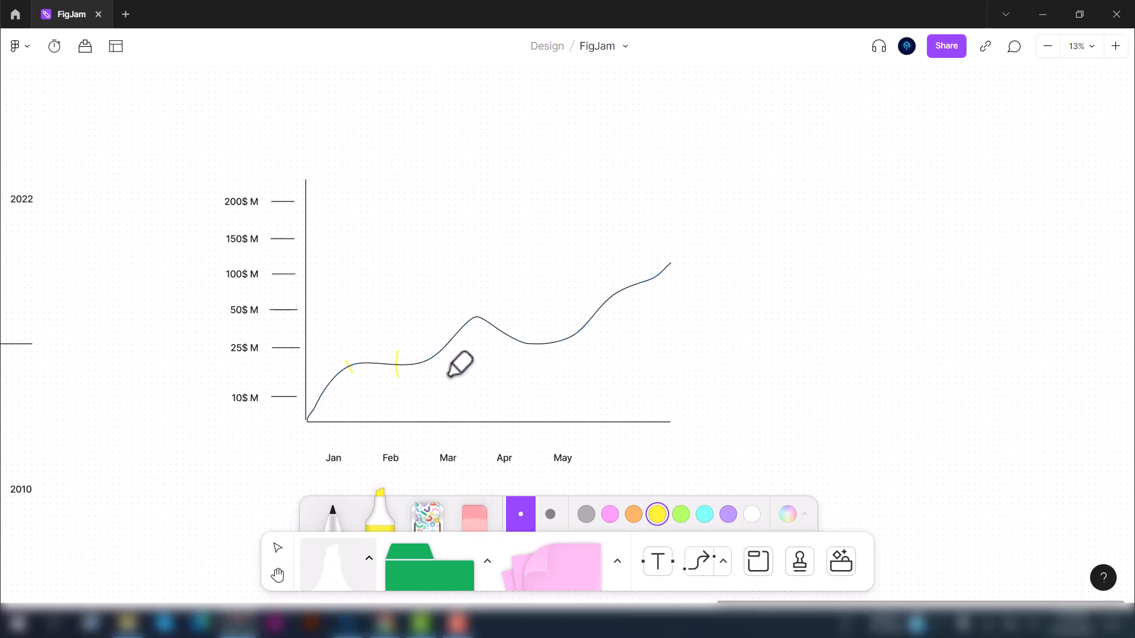
Step: Place five small green diamonds along the curve as data points above Jan, Feb, Mar, Apr and May
click(485, 560)
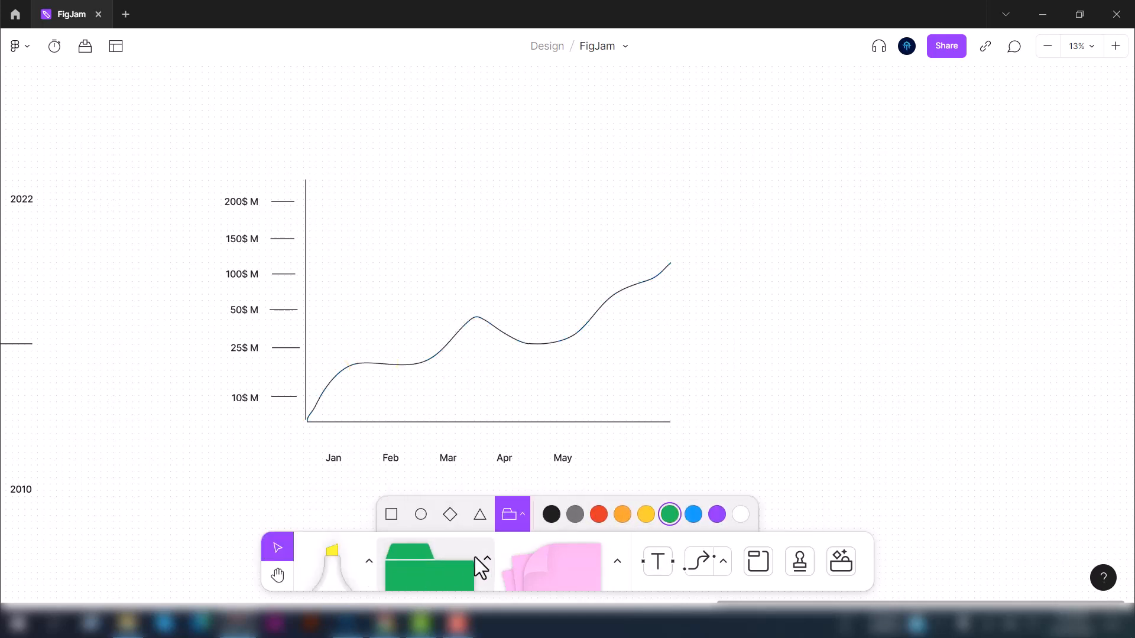
click(450, 523)
click(331, 372)
click(375, 405)
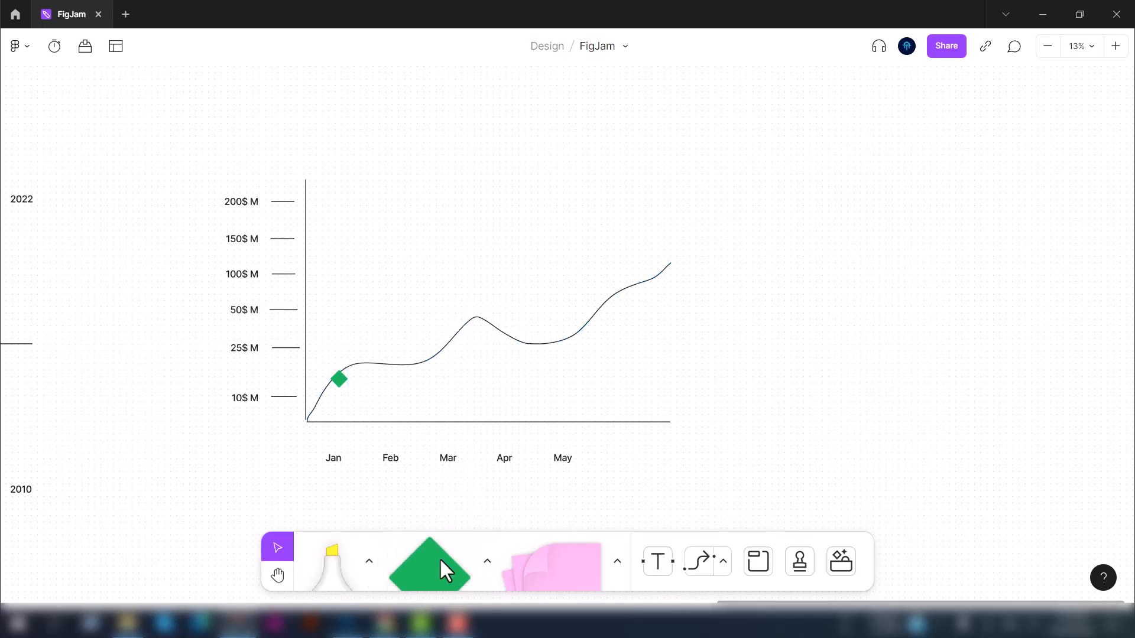
click(386, 364)
drag(438, 567, 398, 433)
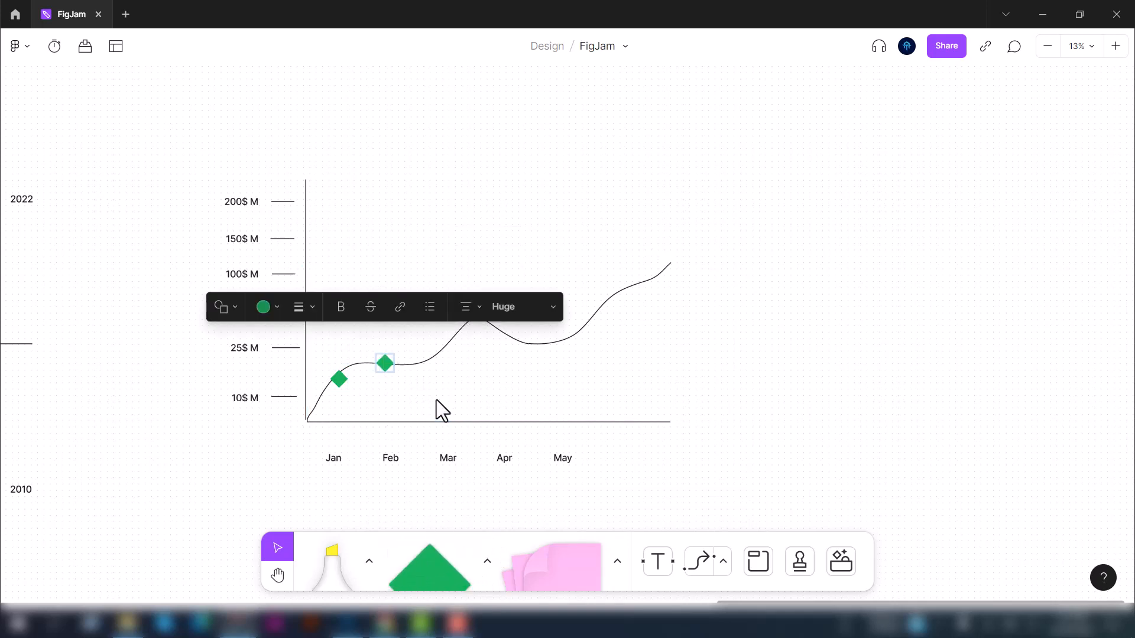
drag(442, 372, 438, 352)
drag(429, 568, 509, 337)
click(271, 539)
click(471, 430)
scroll(471, 430, down, 3)
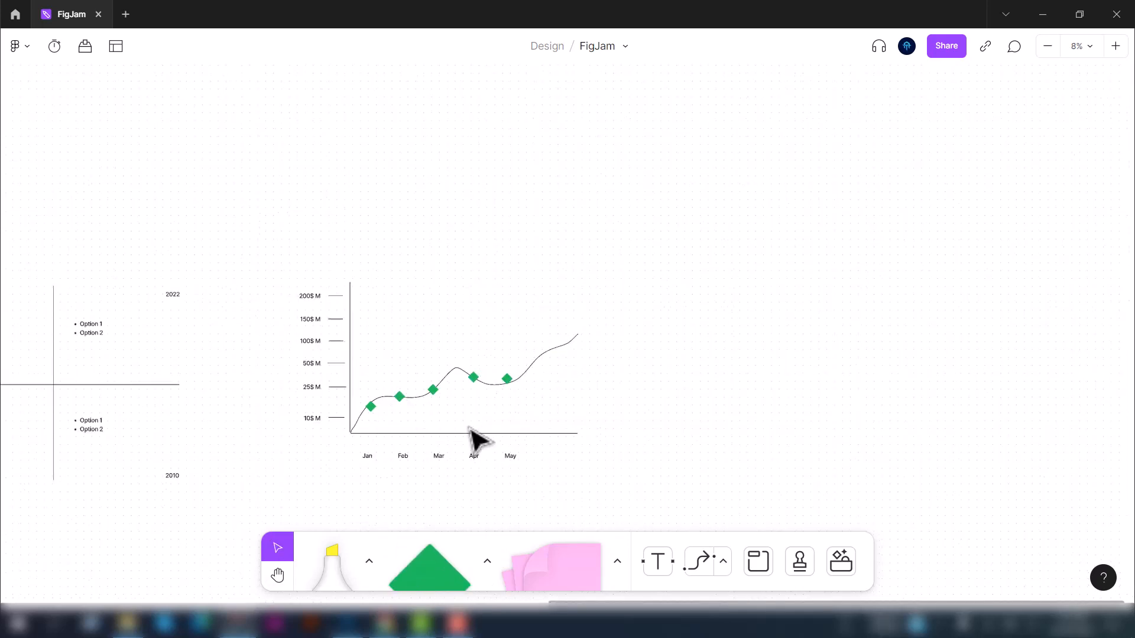
scroll(464, 417, up, 4)
scroll(432, 456, up, 1)
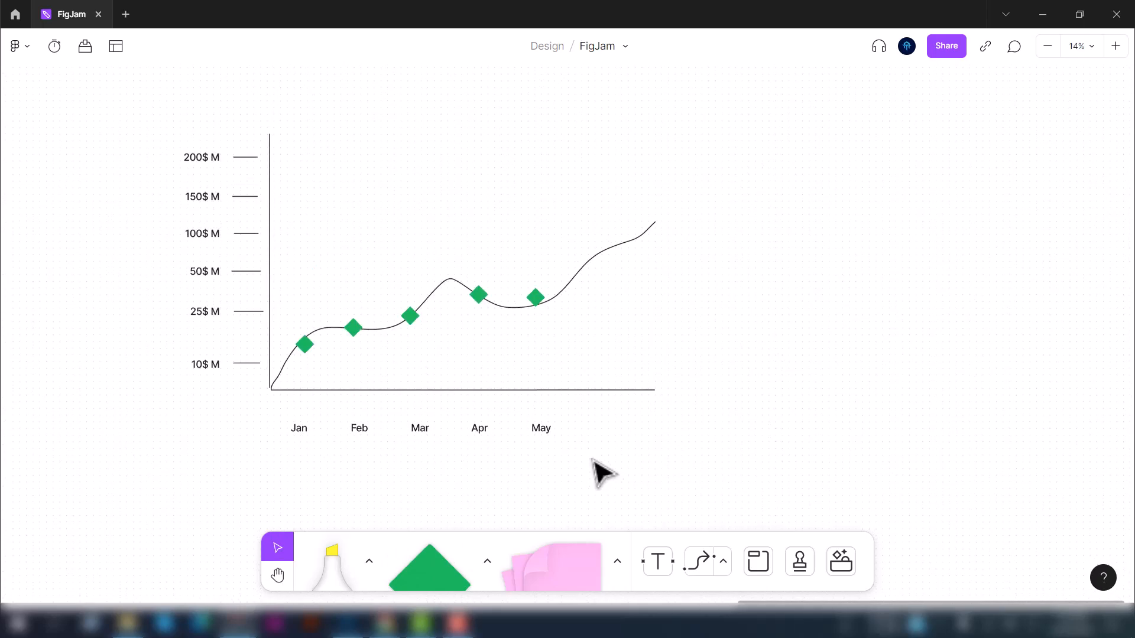
scroll(597, 467, down, 3)
scroll(897, 261, up, 5)
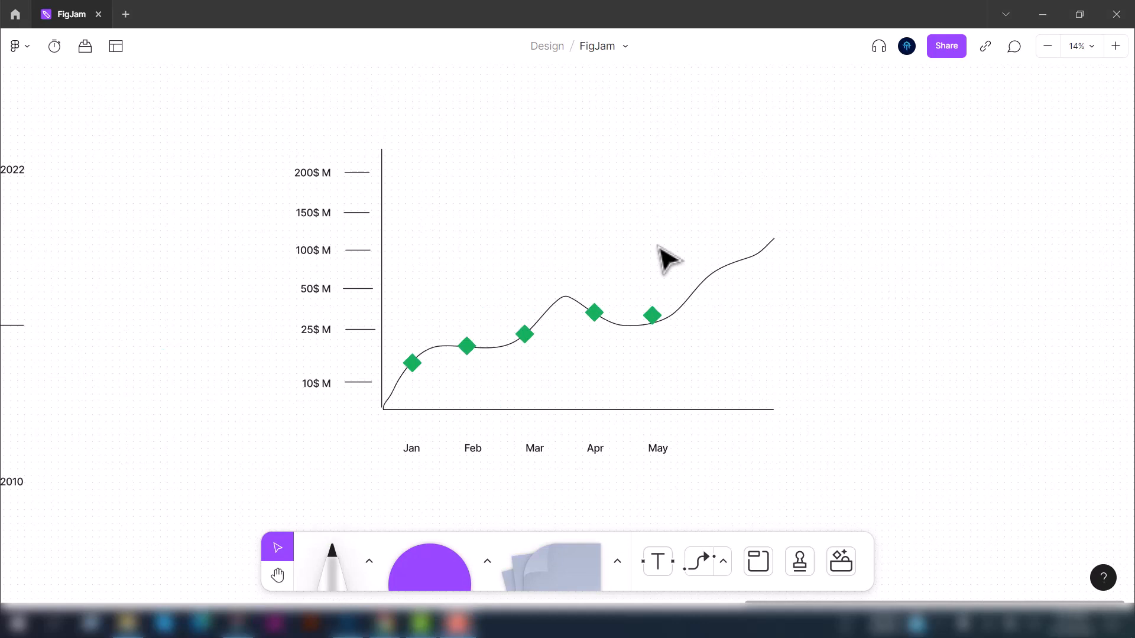
Step: Draw a purple rectangle in an empty area of the board
click(271, 579)
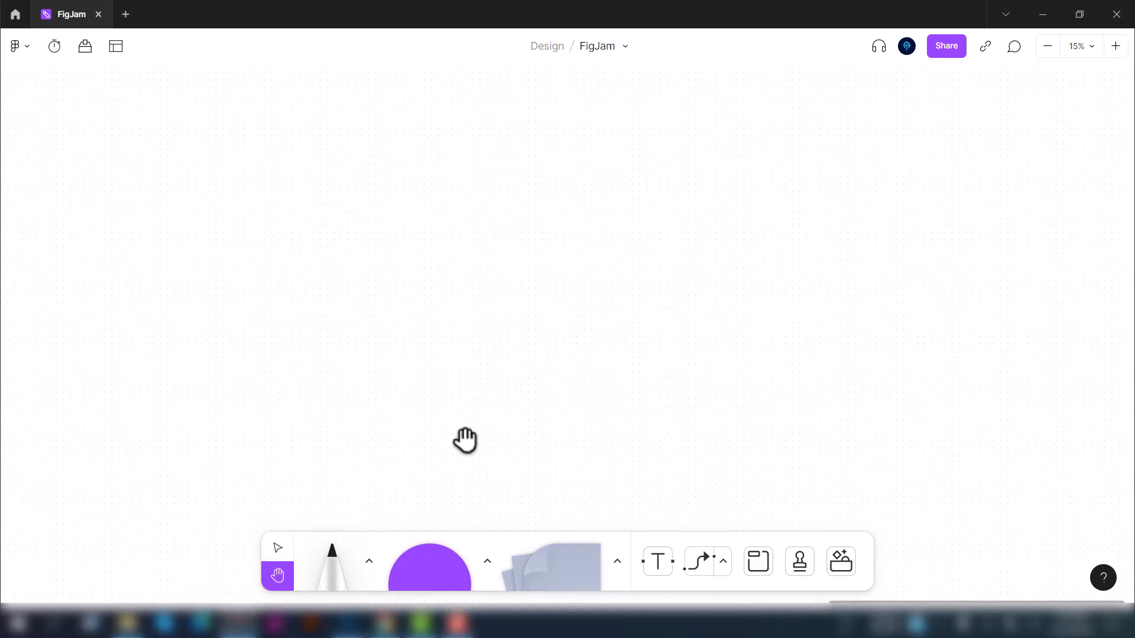
click(480, 565)
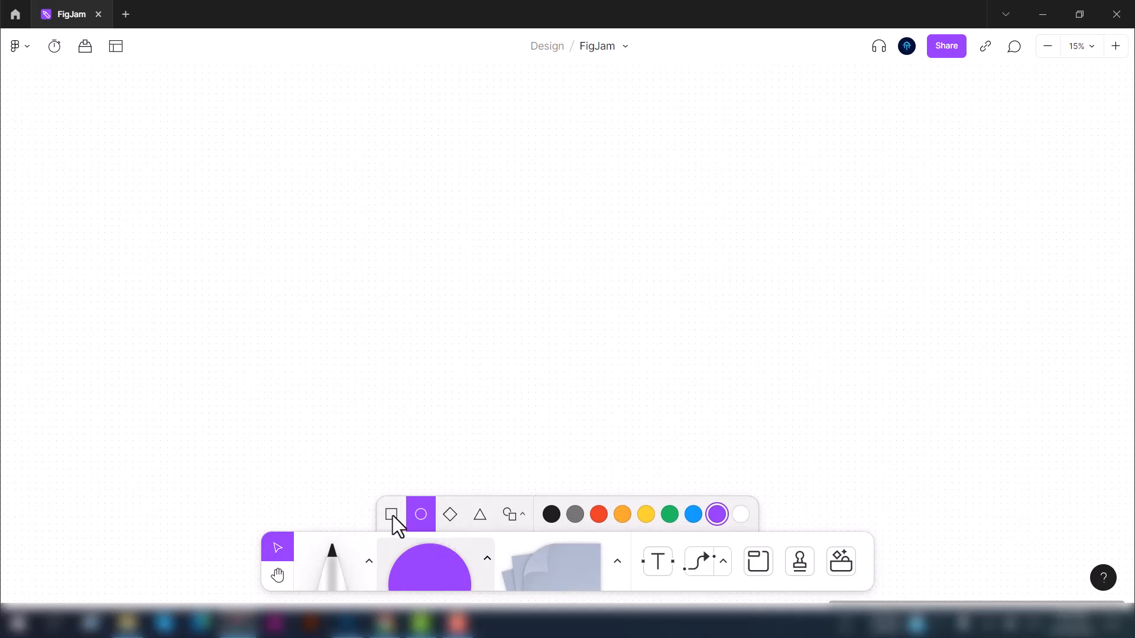
click(393, 516)
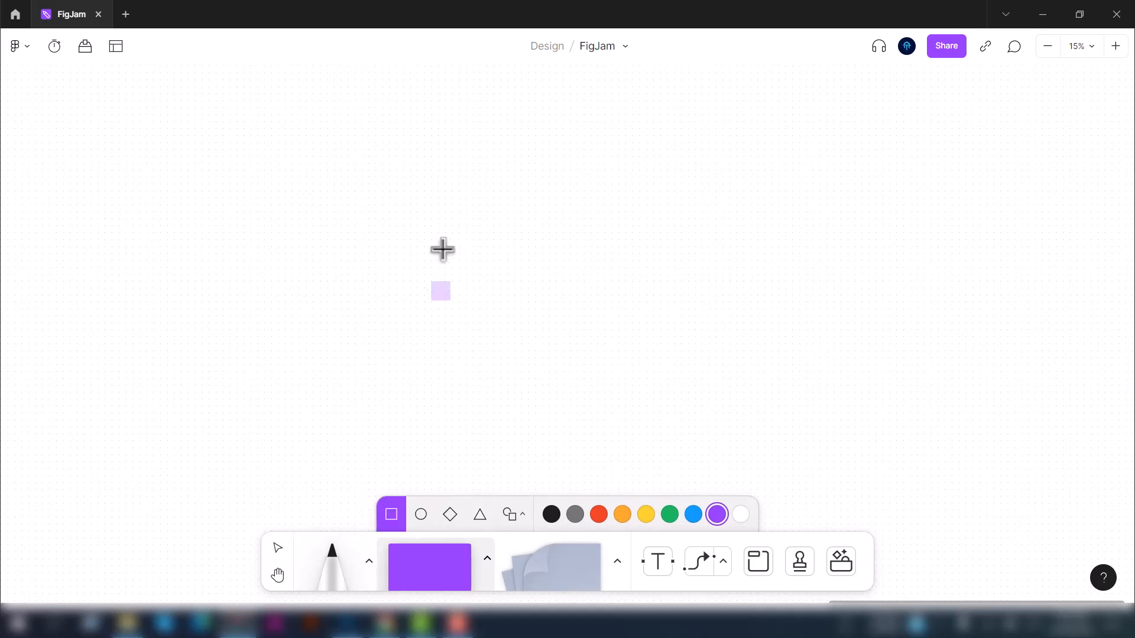
drag(345, 162, 462, 232)
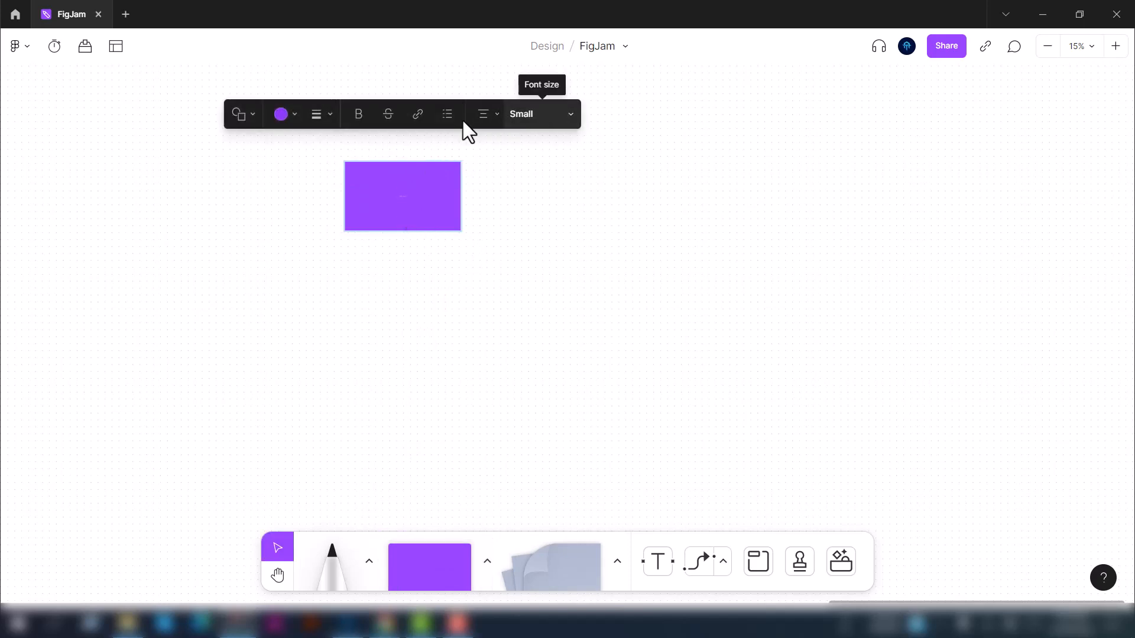
Step: Label the purple rectangle "Website" with the text size set to Large
click(570, 115)
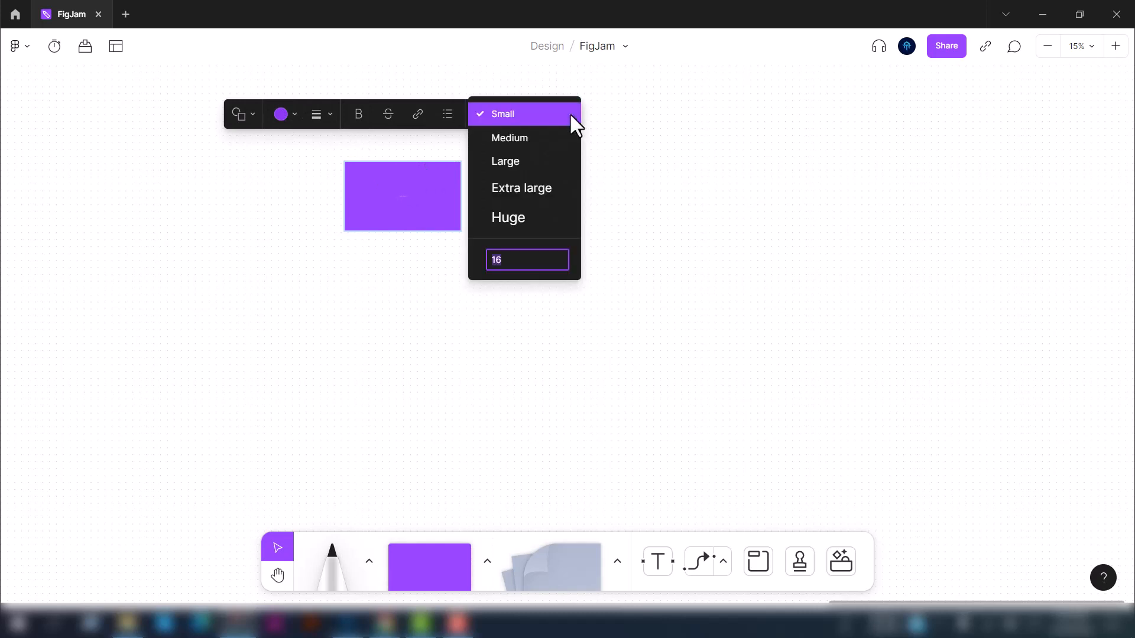
click(516, 163)
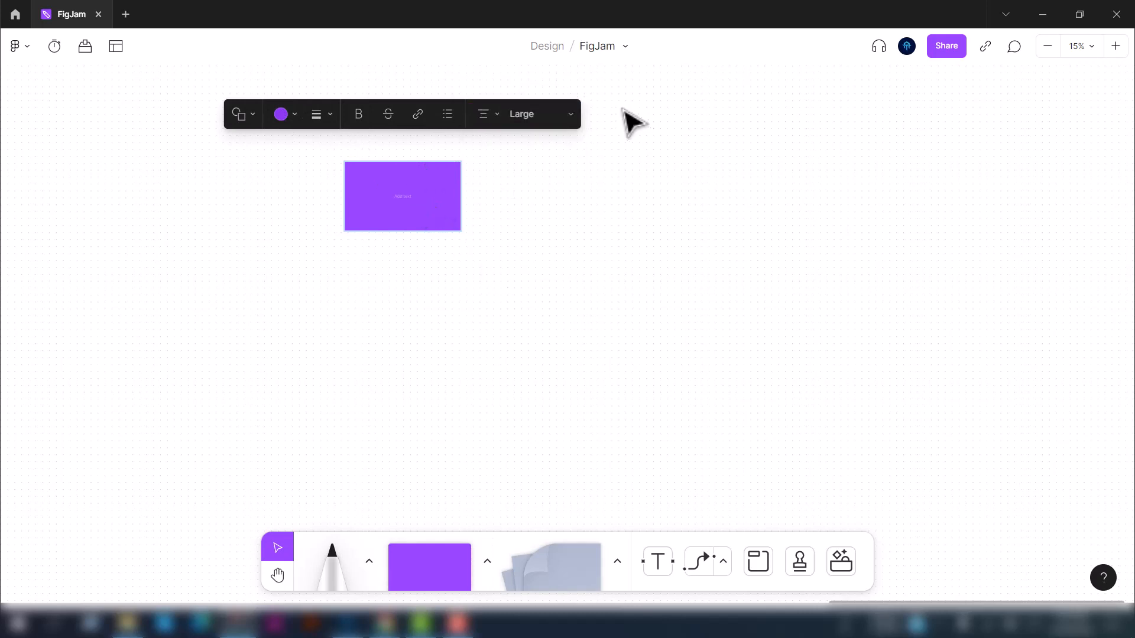
click(561, 115)
click(534, 191)
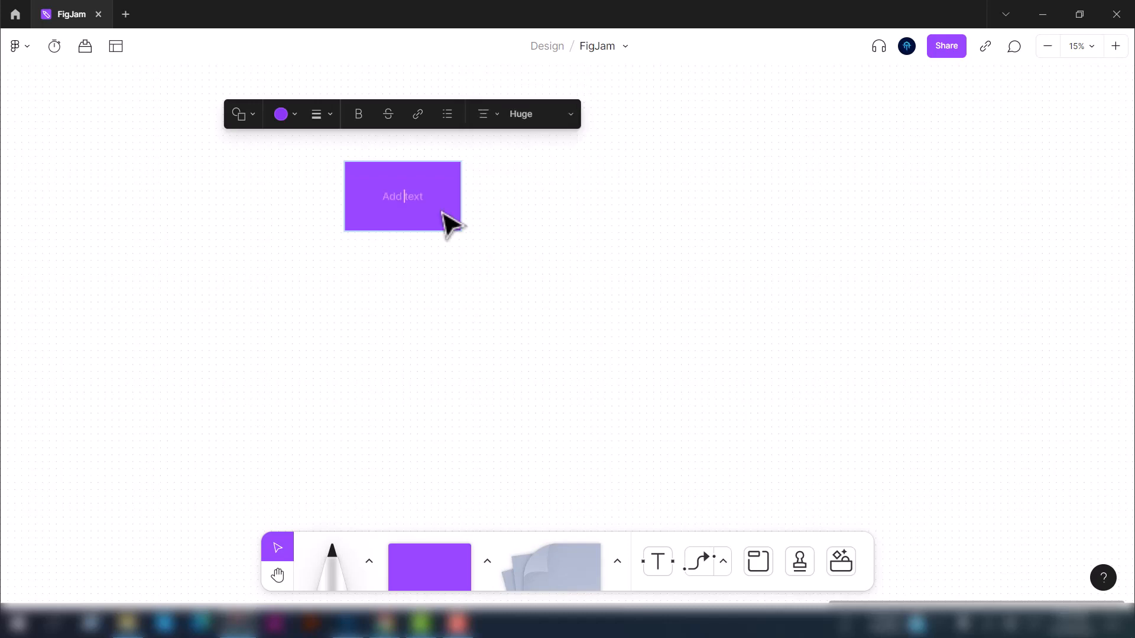
scroll(473, 225, up, 2)
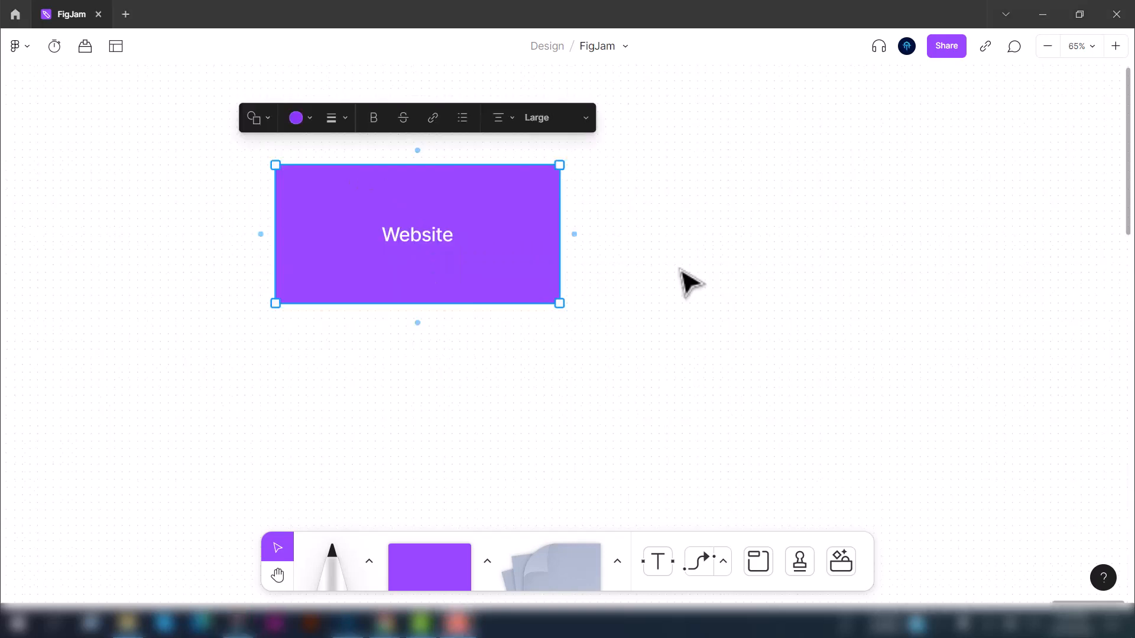
Step: Add a connected rectangle below the Website box and label it "Marketing"
mouse_move(609, 252)
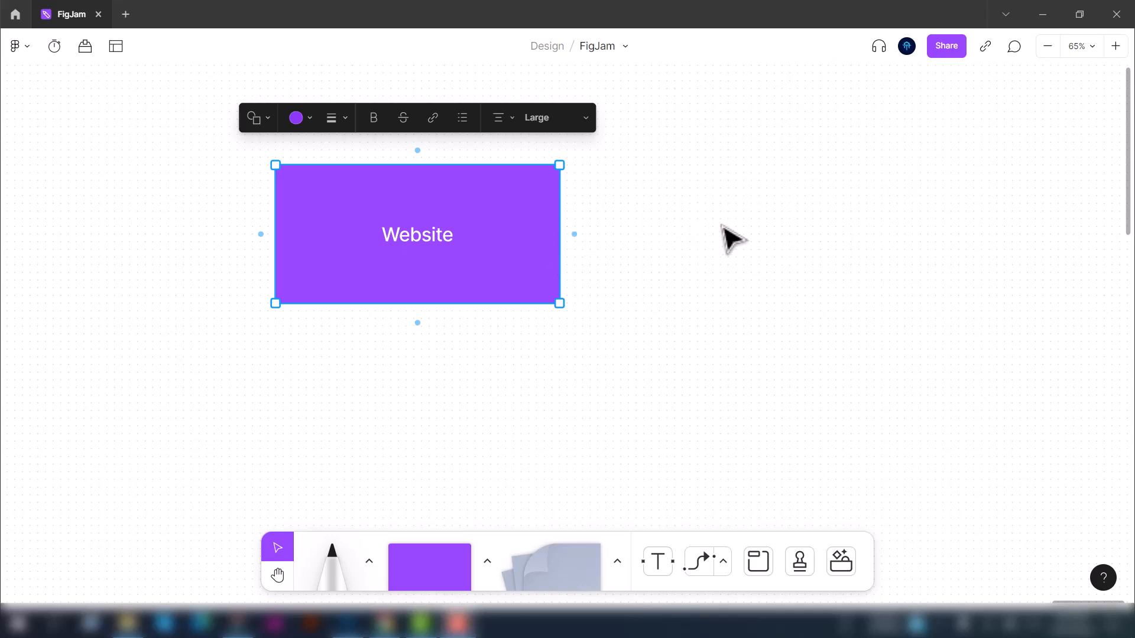
click(418, 324)
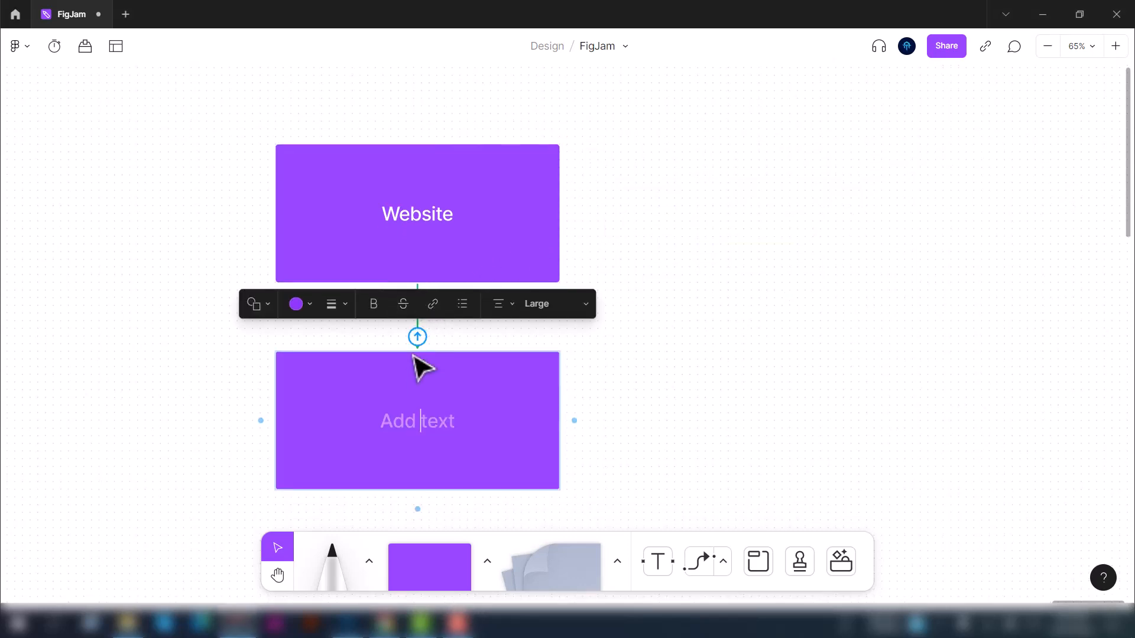
text(Mar)
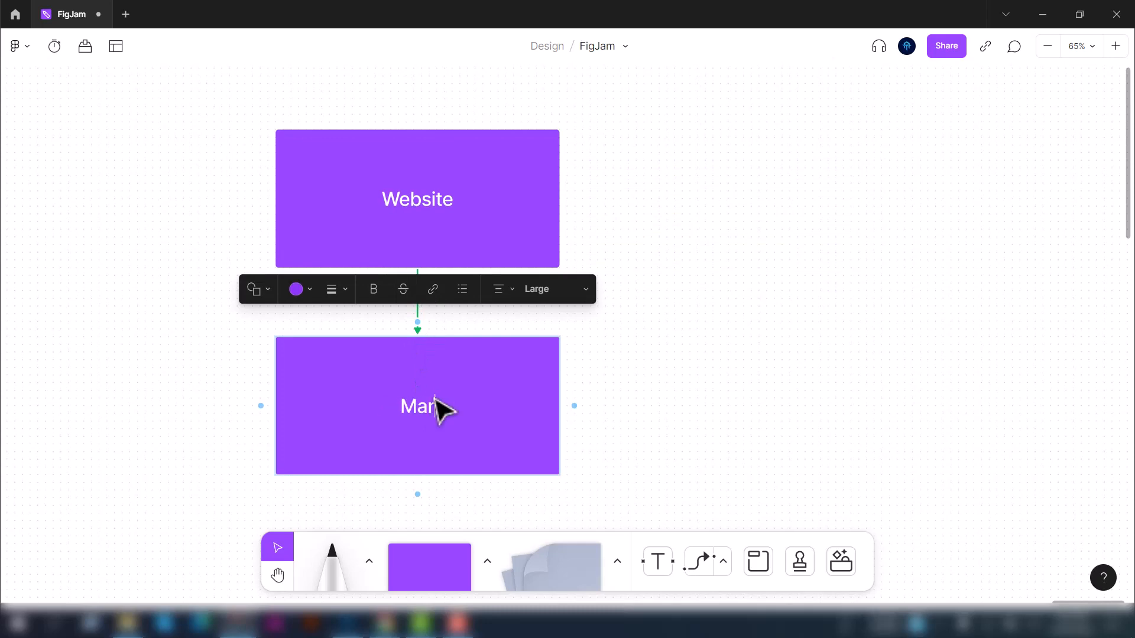
text(keting)
Step: Add a connected rectangle below the Marketing box and label it "Sales"
click(421, 343)
text(Sla)
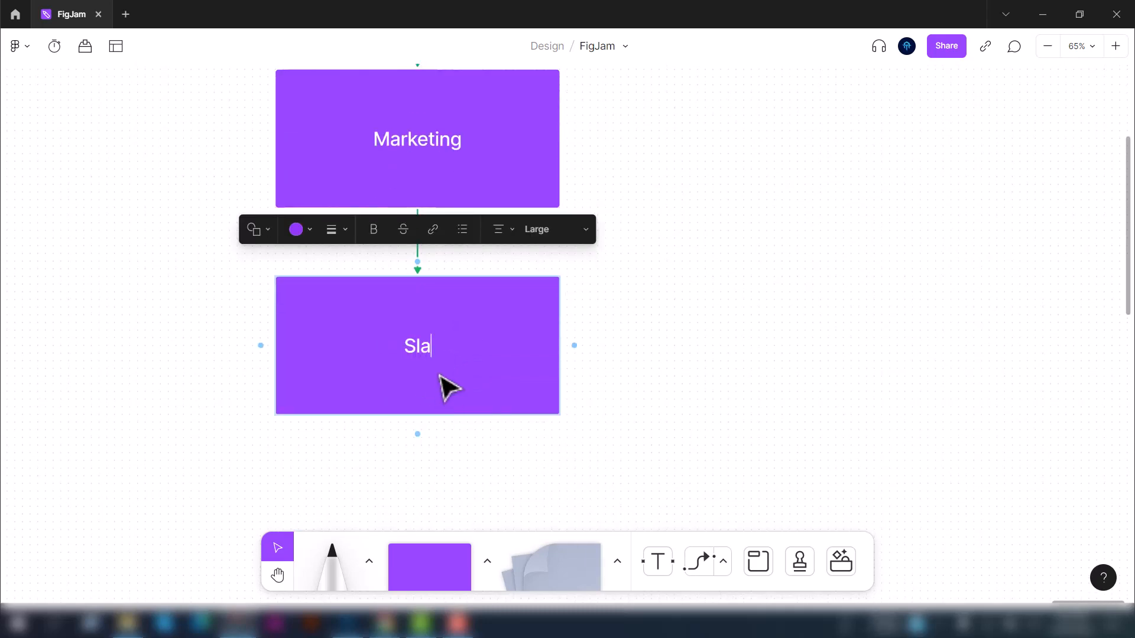
key(BackSpace)
key(BackSpace)
text(ales)
Step: Add a connected rectangle below the Sales box and label it "Benefit"
click(418, 433)
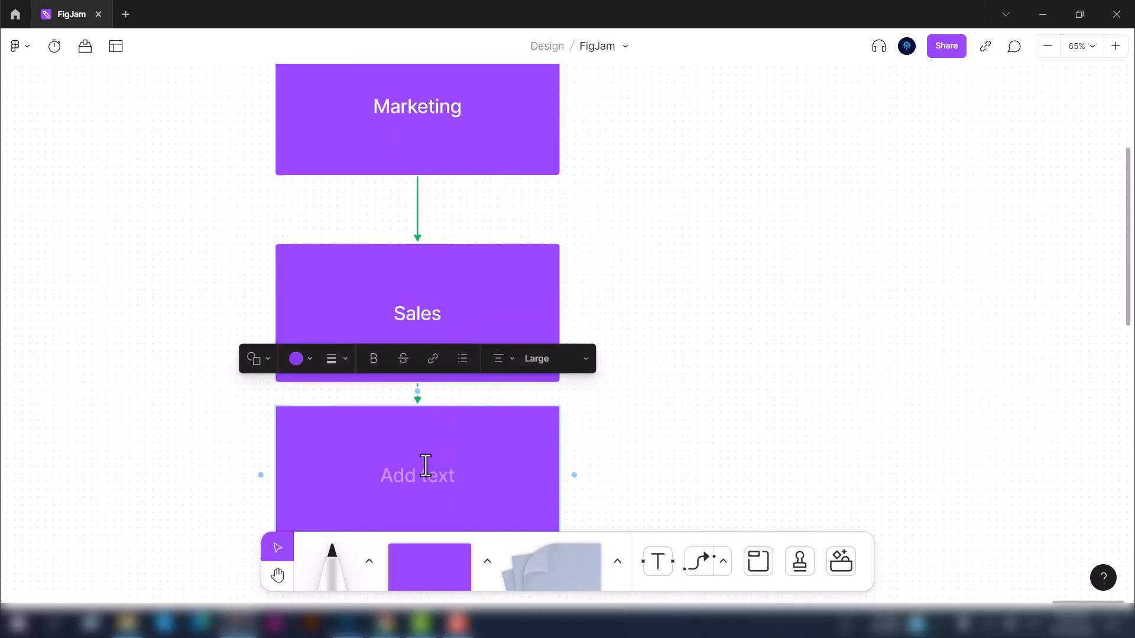
text(Benefit)
scroll(425, 444, down, 2)
Step: Branch two connected rectangles off to the right of the Marketing box, labelled "Social Media" and "Paid Ads"
double_click(450, 139)
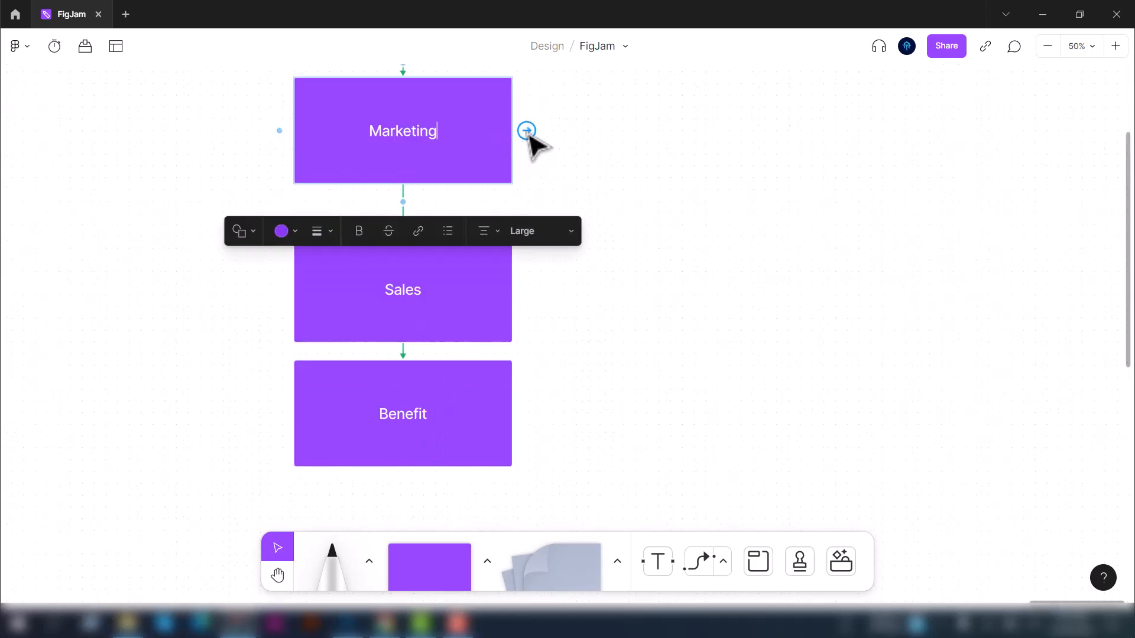
click(527, 130)
text(Social Media)
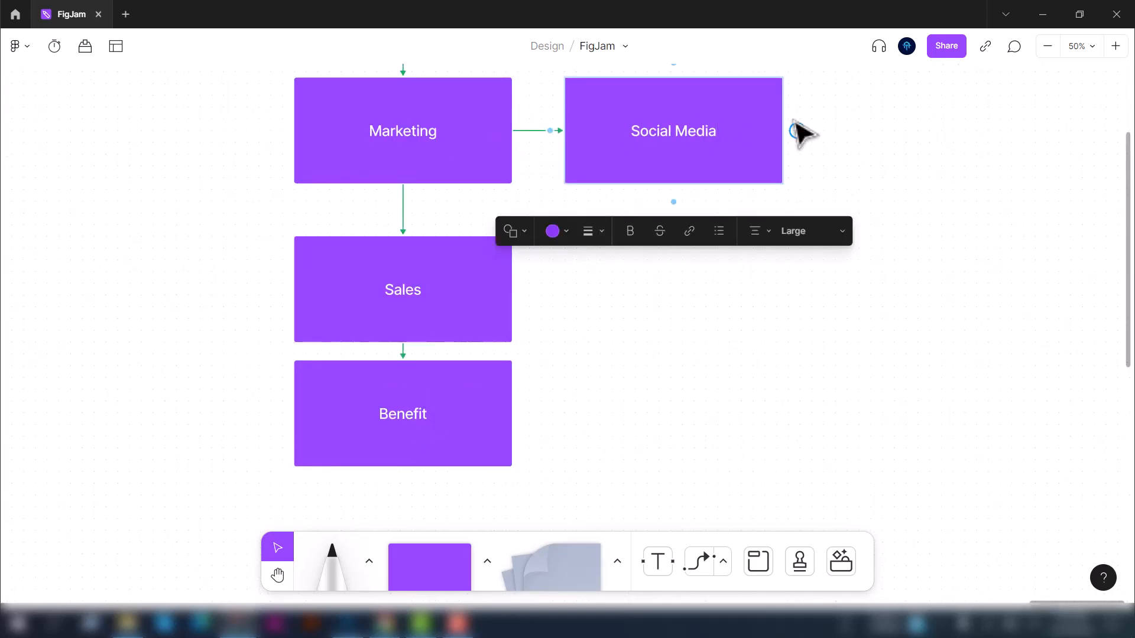
click(794, 130)
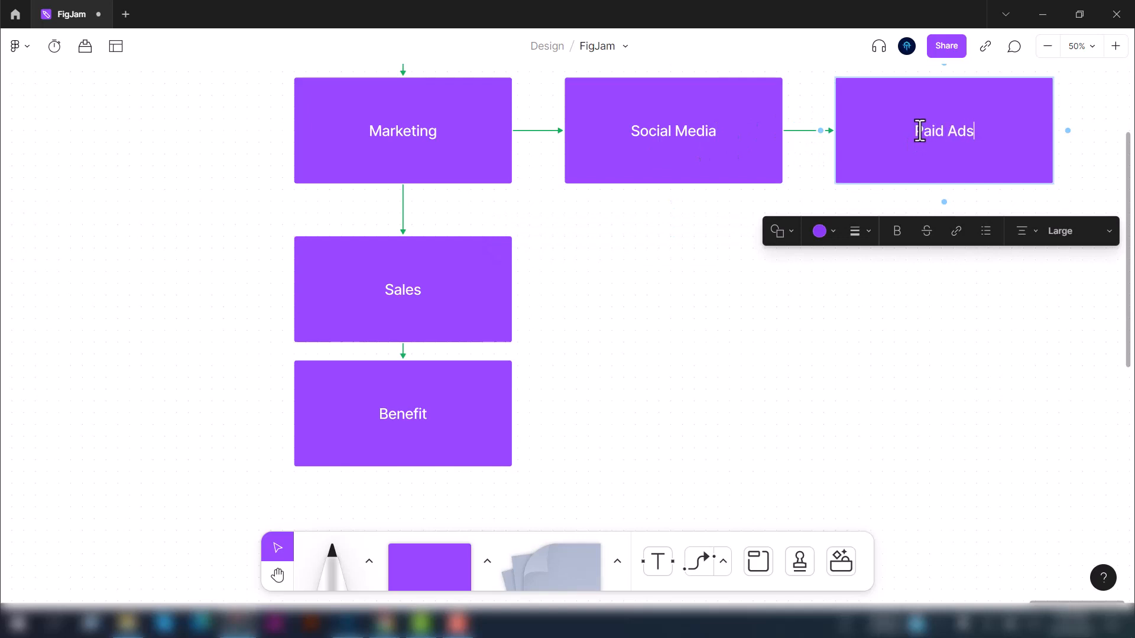
click(268, 377)
scroll(266, 373, down, 5)
scroll(444, 283, up, 3)
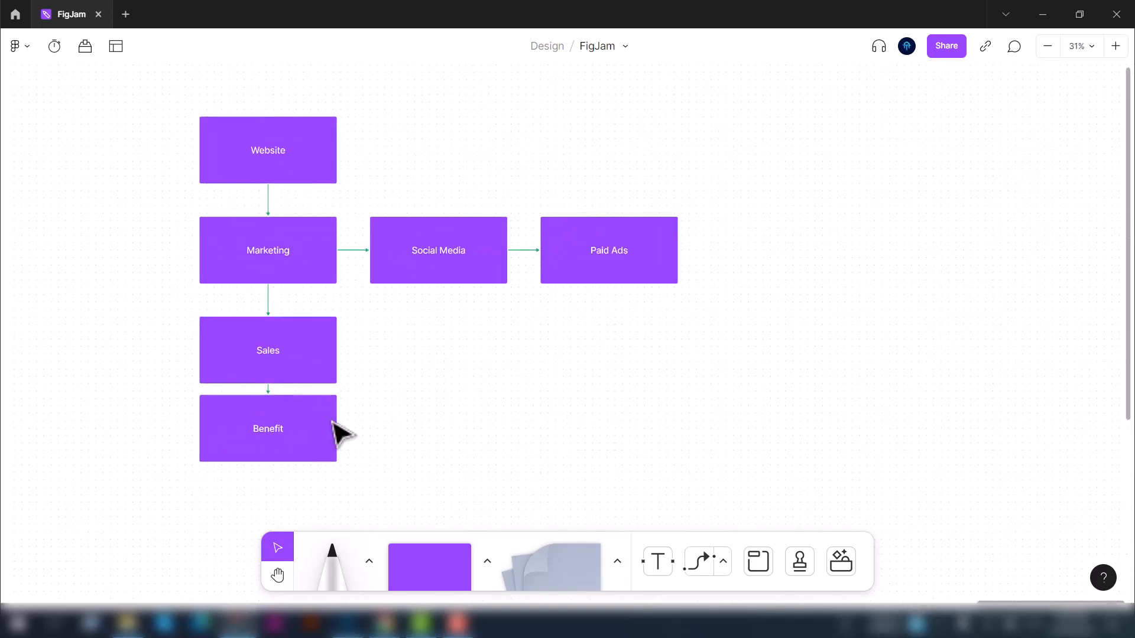
Step: Move the Sales box up so the gaps to the Marketing and Benefit boxes are equal
click(333, 424)
click(491, 449)
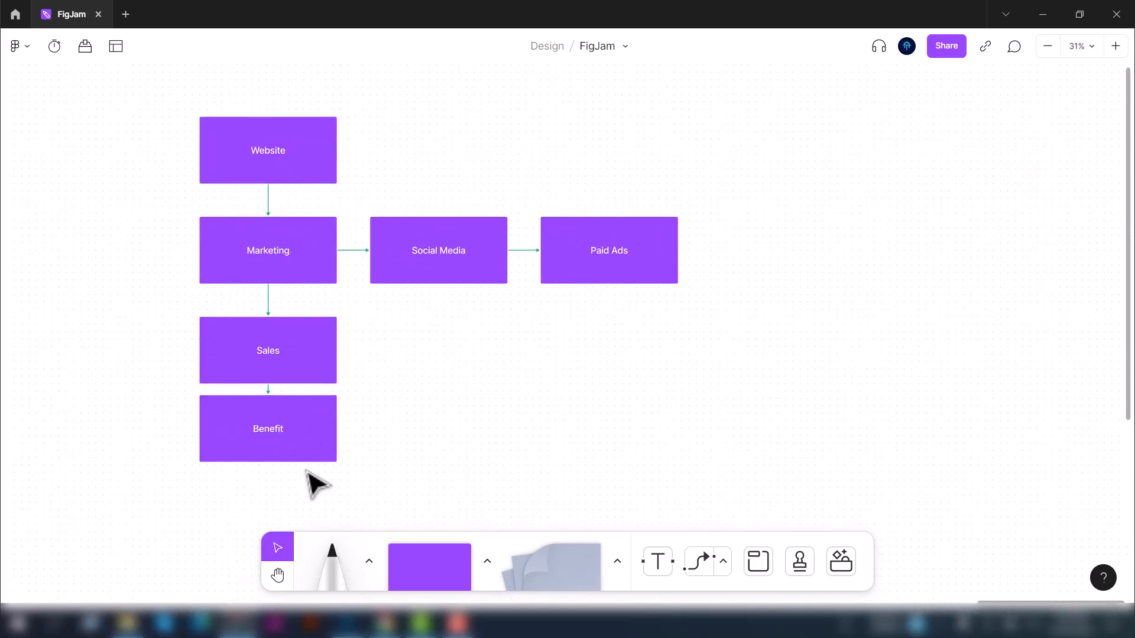
scroll(260, 378, up, 3)
click(325, 353)
drag(325, 352, 323, 340)
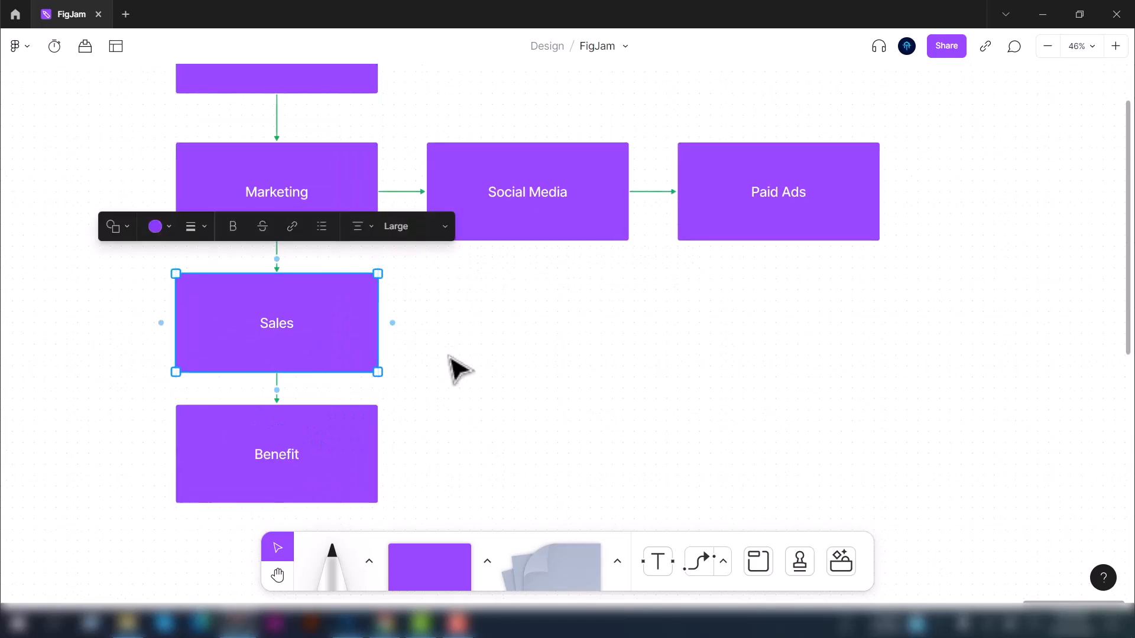
click(552, 392)
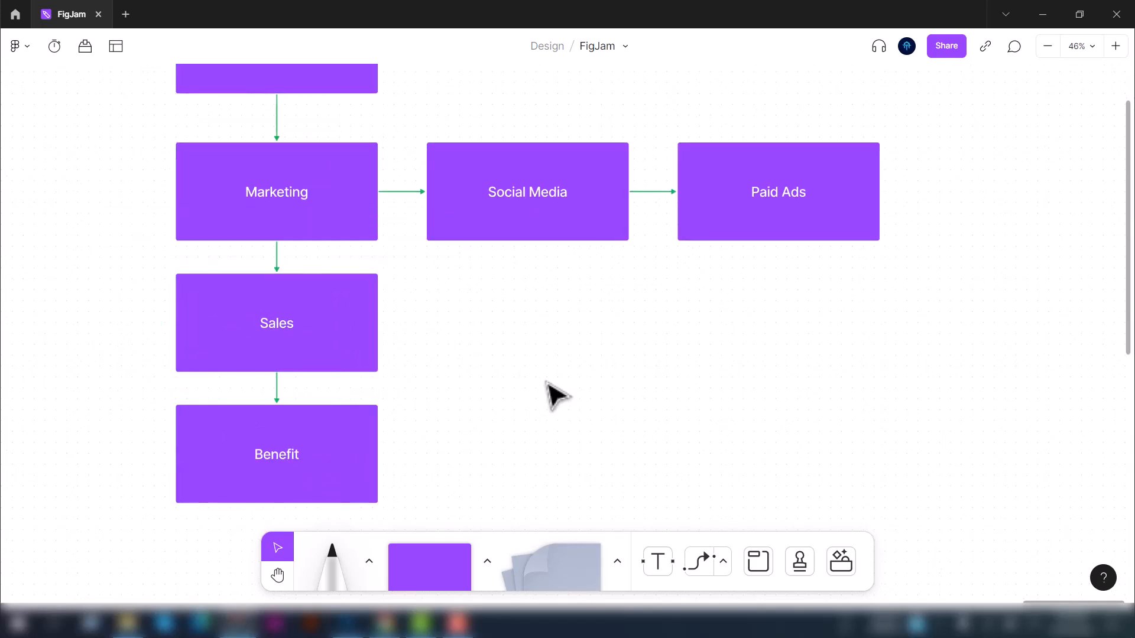
scroll(596, 355, down, 3)
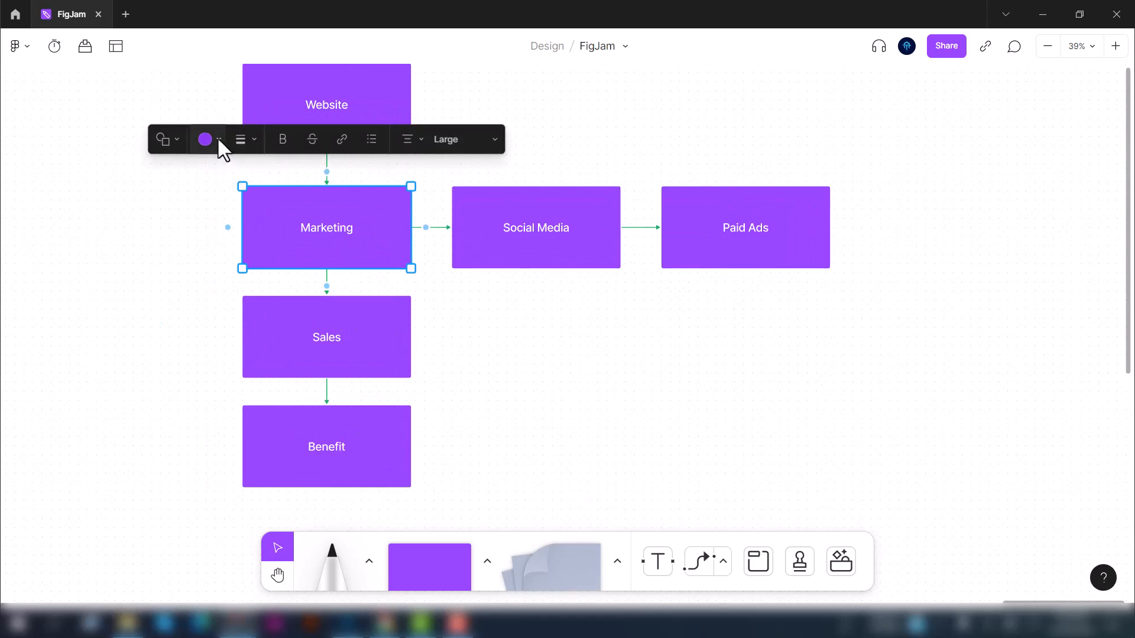
Step: Try a light purple fill on the Marketing box and undo it
click(207, 139)
click(274, 108)
click(220, 261)
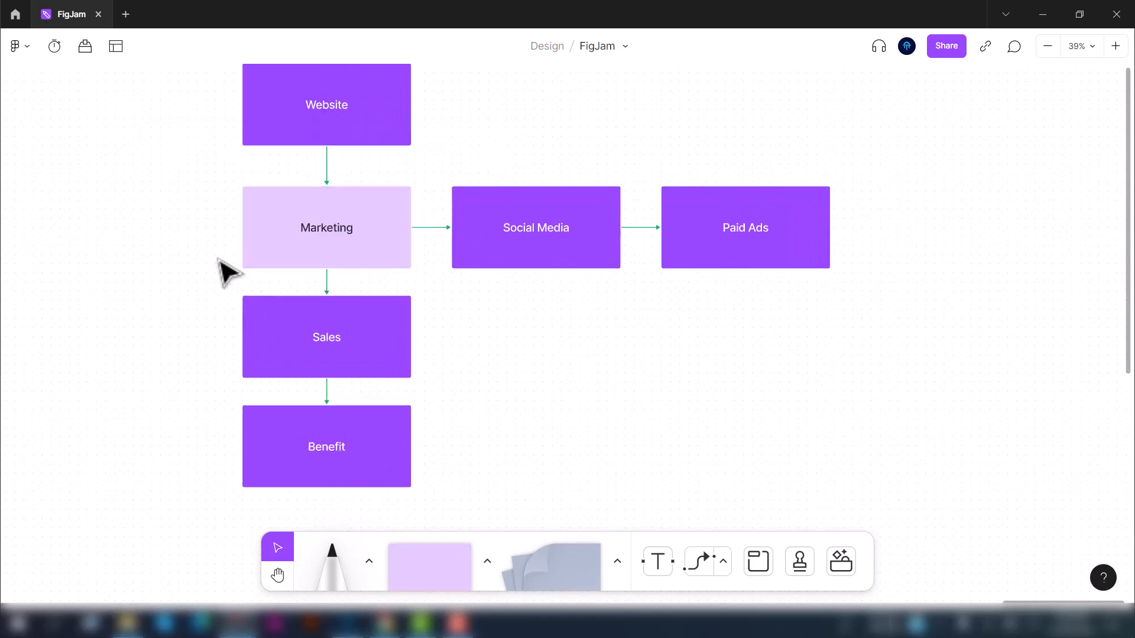
key(ctrl+z)
Step: Fill the Marketing and Sales boxes with light purple
click(596, 337)
double_click(391, 264)
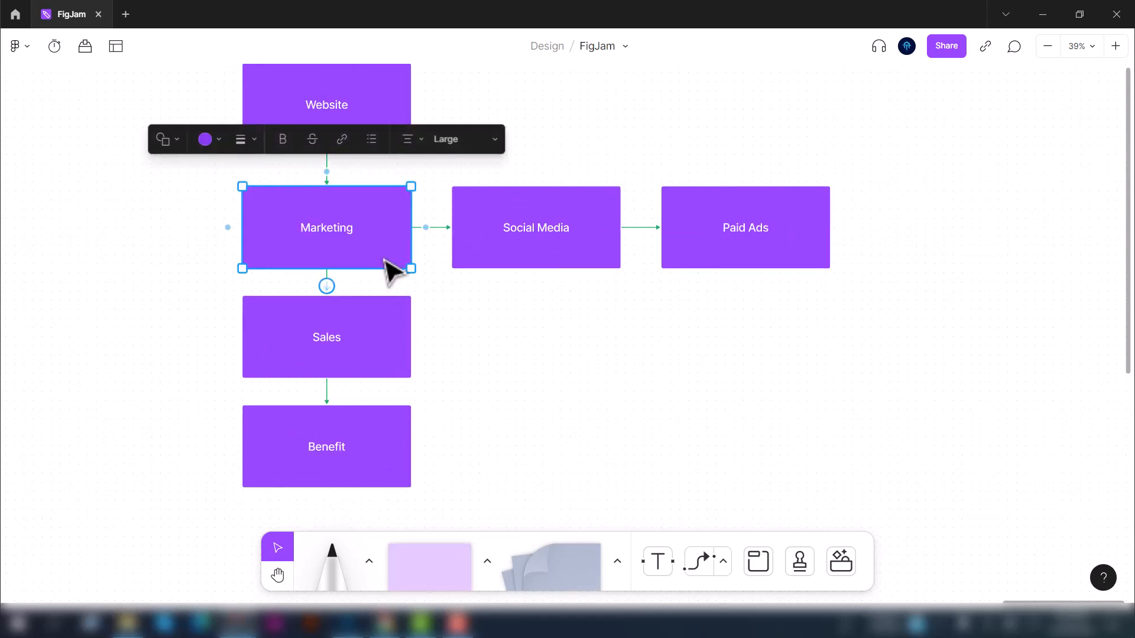
click(220, 145)
click(274, 230)
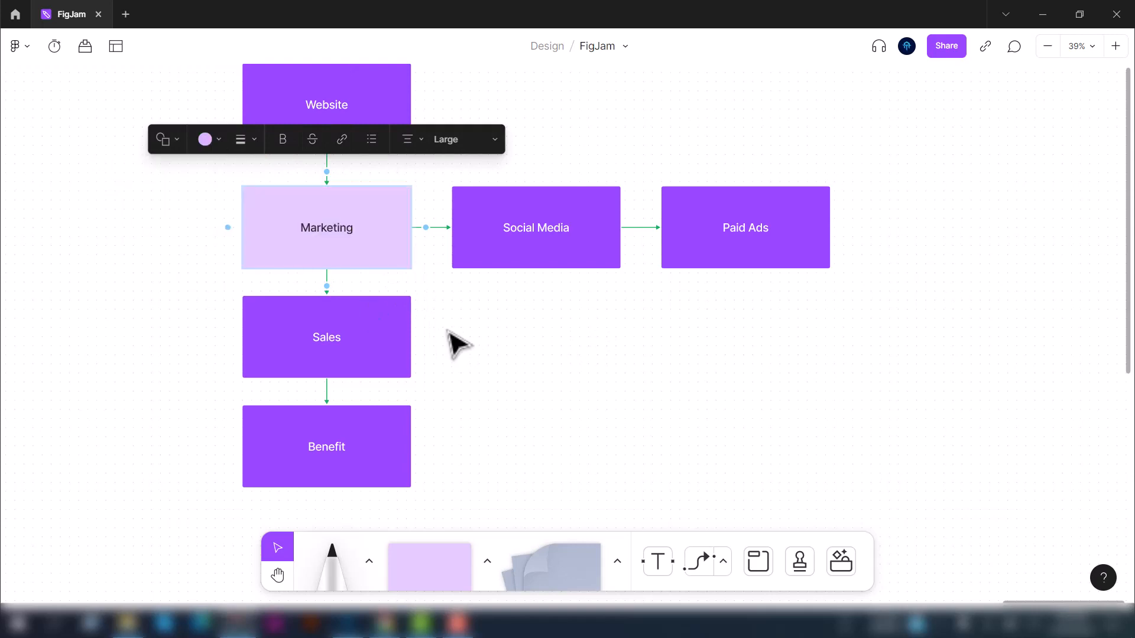
click(391, 325)
click(220, 249)
click(275, 213)
Step: Fill the Benefit box with light purple
click(283, 423)
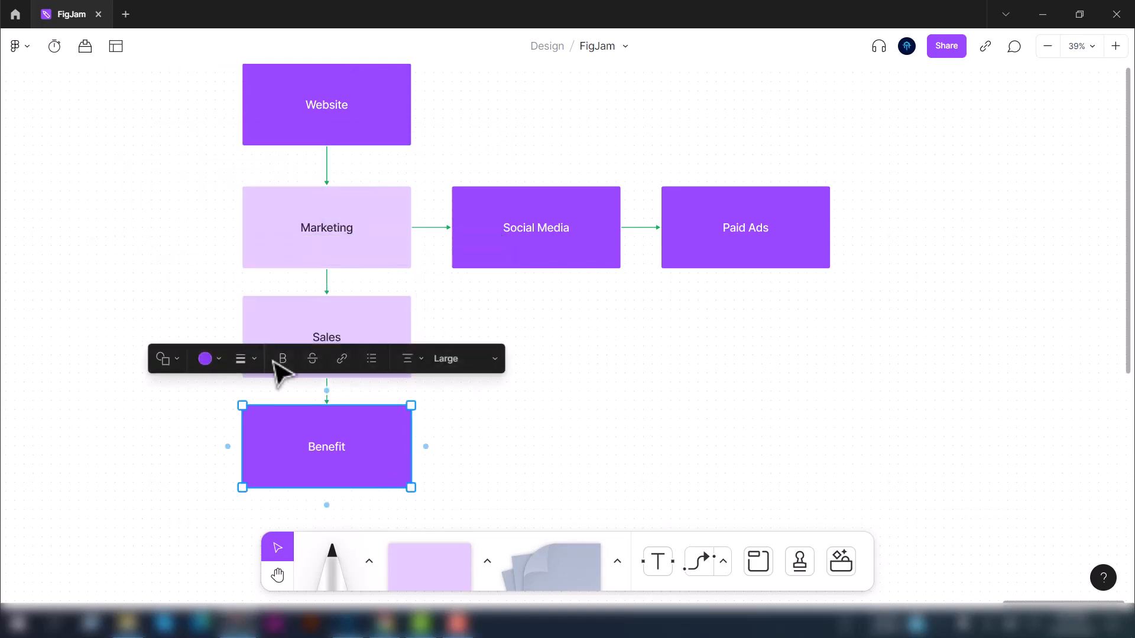
click(211, 355)
click(278, 323)
Step: Fill the Social Media and Paid Ads boxes with light purple
click(603, 247)
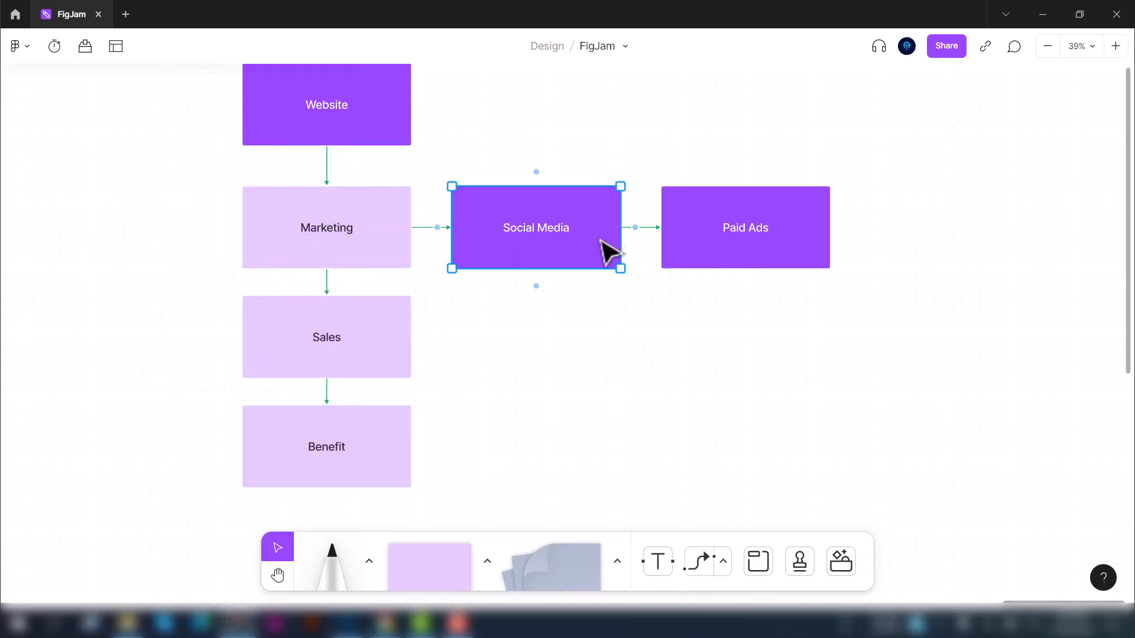
click(427, 137)
click(489, 102)
click(752, 259)
click(628, 142)
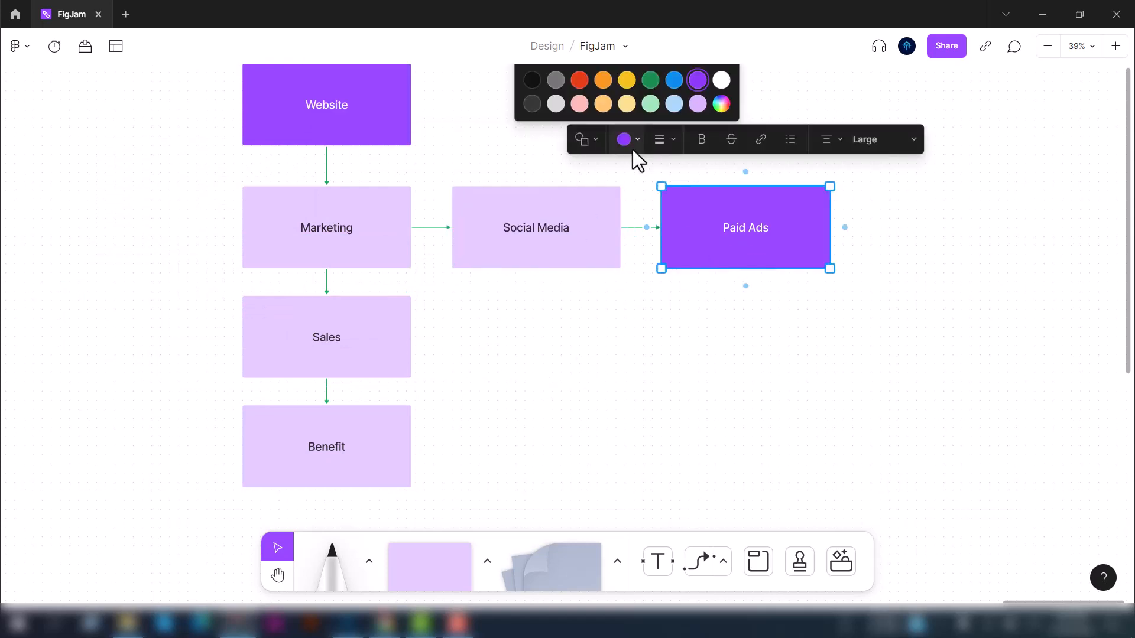
click(699, 104)
Step: Change the Benefit box's fill to solid green
click(385, 443)
click(207, 358)
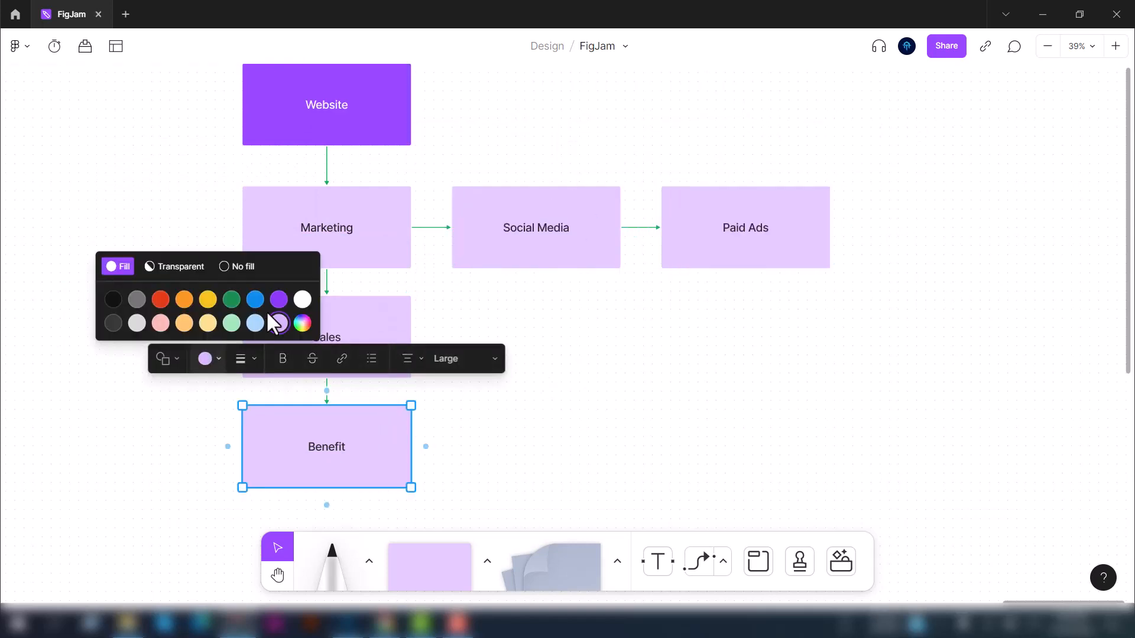
click(231, 293)
click(585, 476)
scroll(595, 426, down, 2)
click(362, 362)
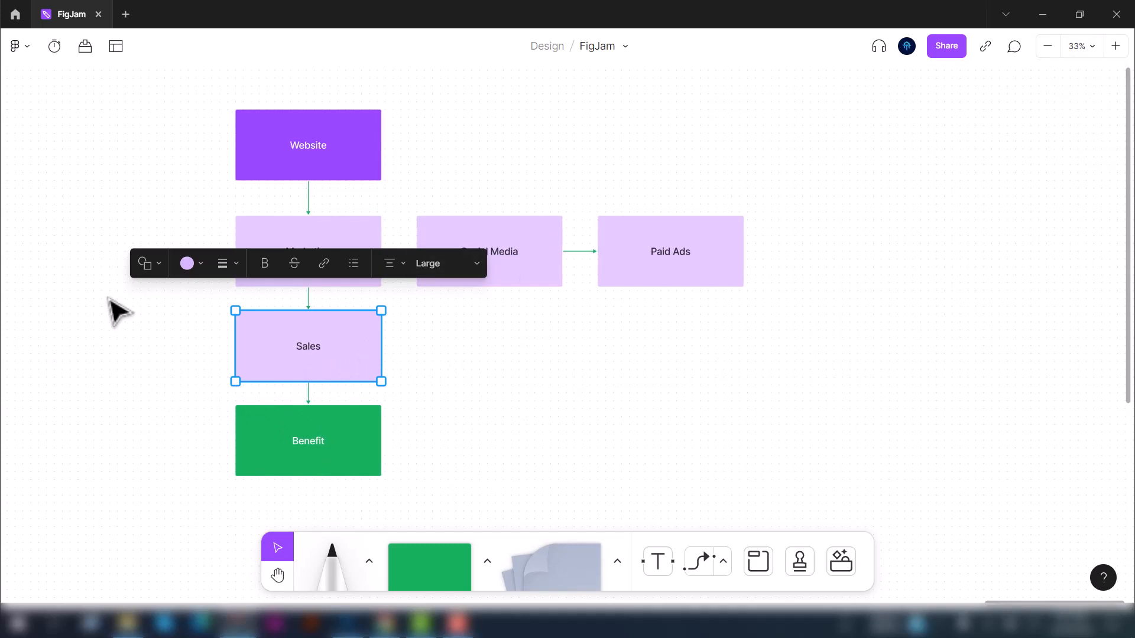
click(407, 362)
click(367, 355)
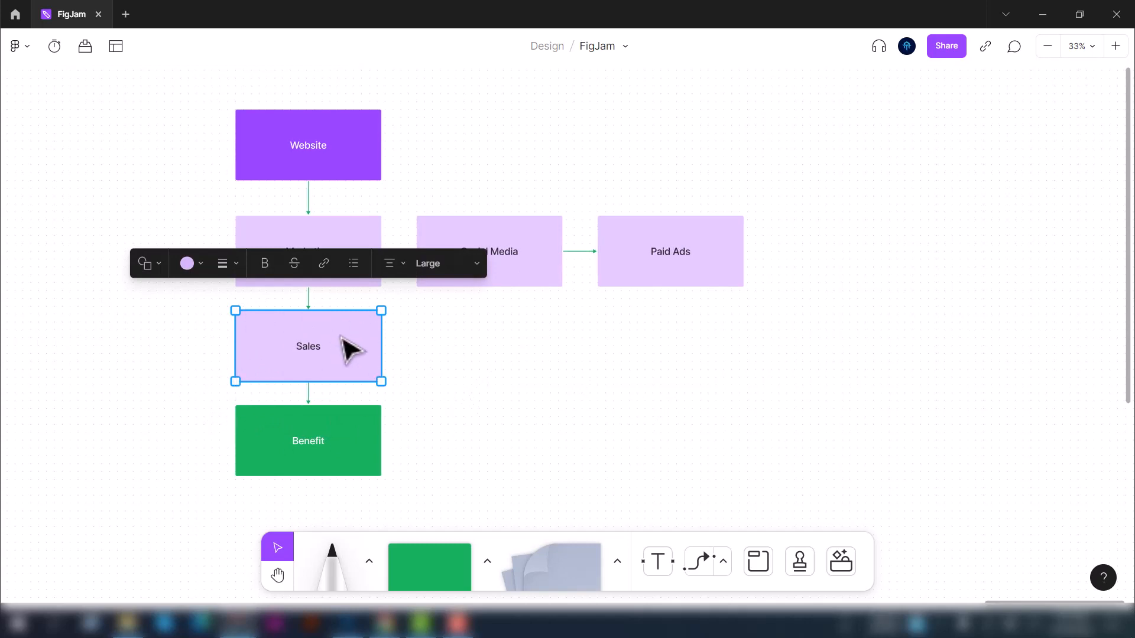
click(606, 363)
Step: Add a connected rectangle to the right of the Sales box and label it "My Team"
scroll(237, 344, up, 5)
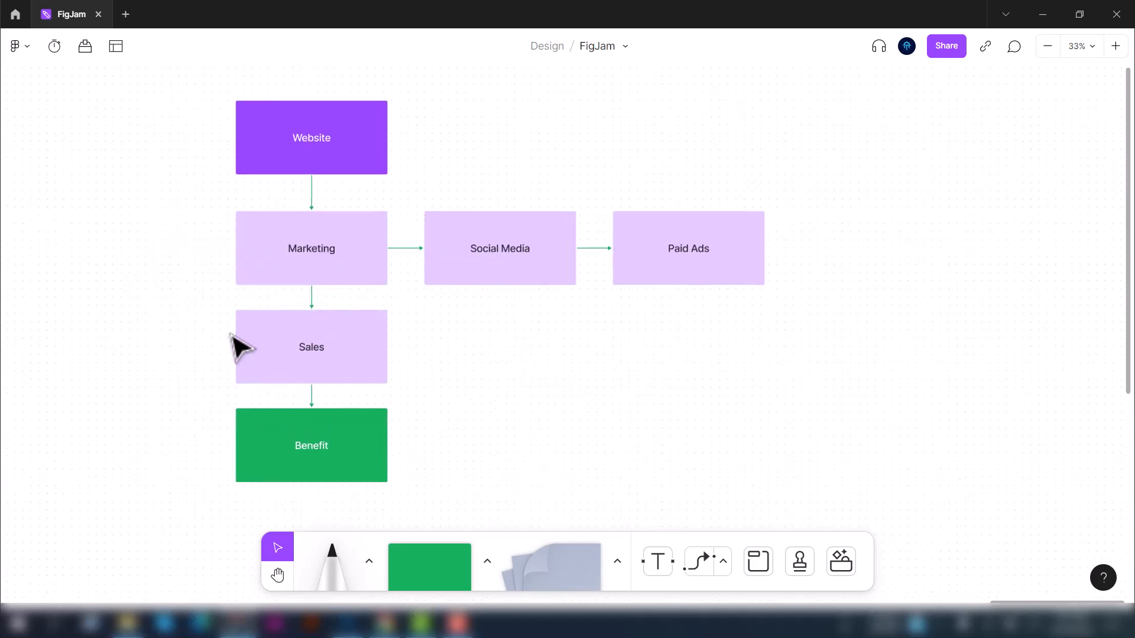
click(495, 393)
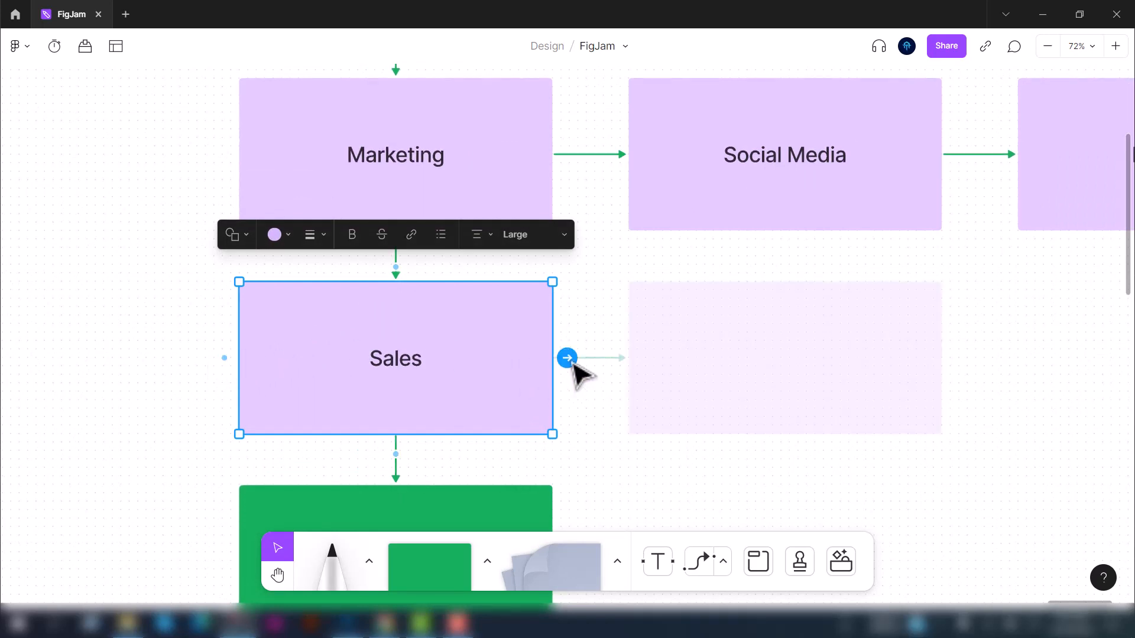
click(792, 361)
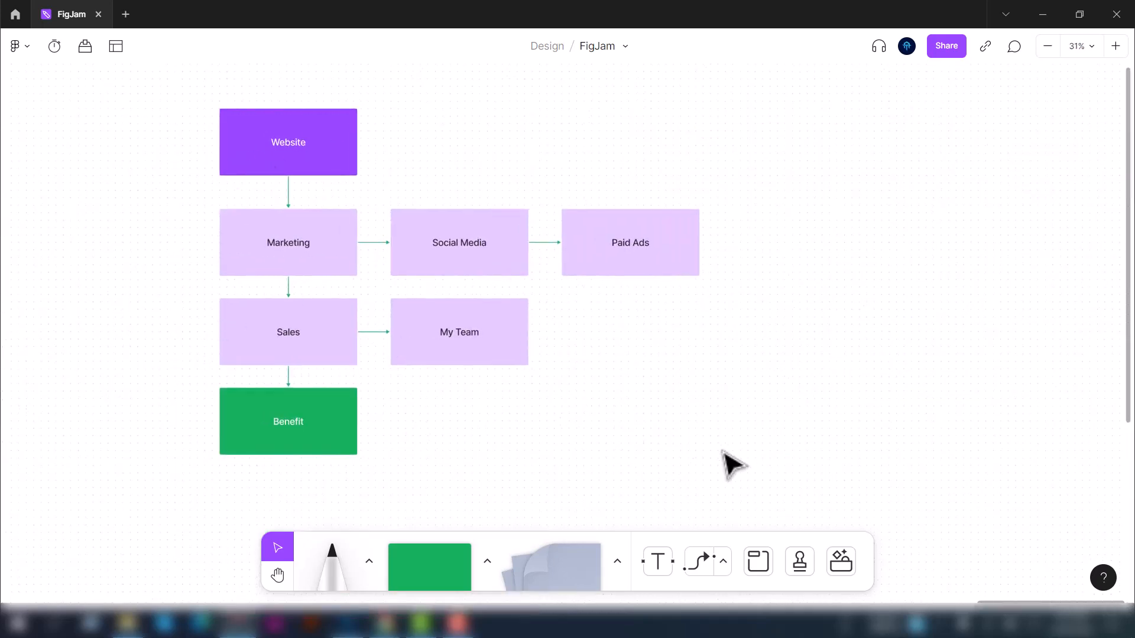
Step: Draw a free-standing elbow connector in the empty space to the right of the Paid Ads box, ending lower right
click(703, 564)
scroll(649, 330, down, 2)
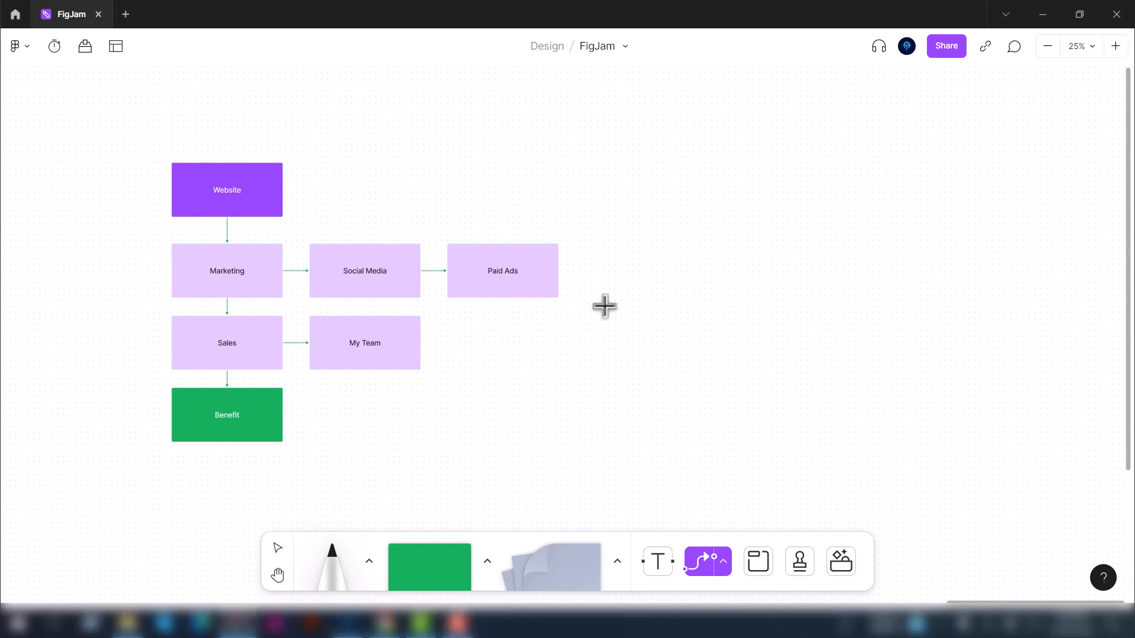
drag(594, 293, 807, 343)
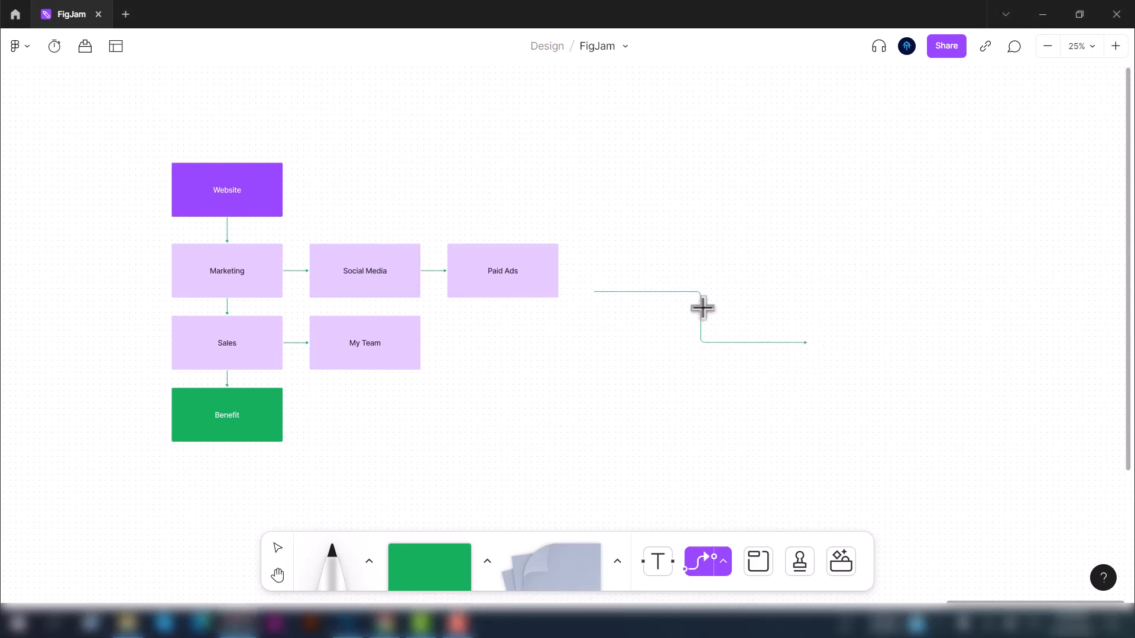
scroll(459, 384, down, 2)
scroll(907, 362, up, 3)
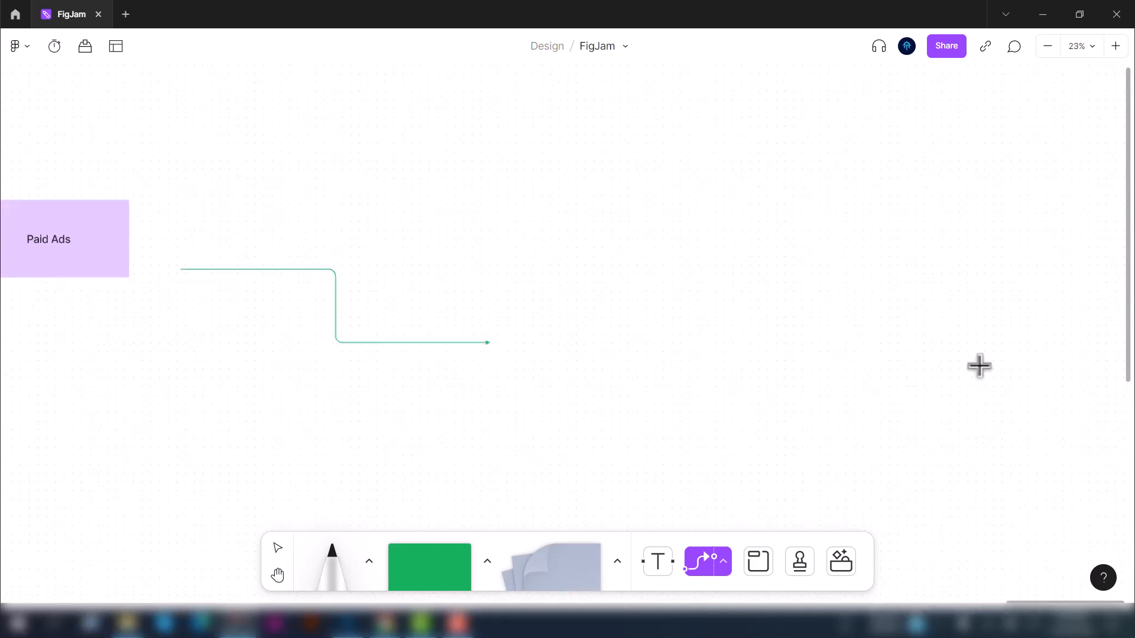
scroll(254, 450, down, 2)
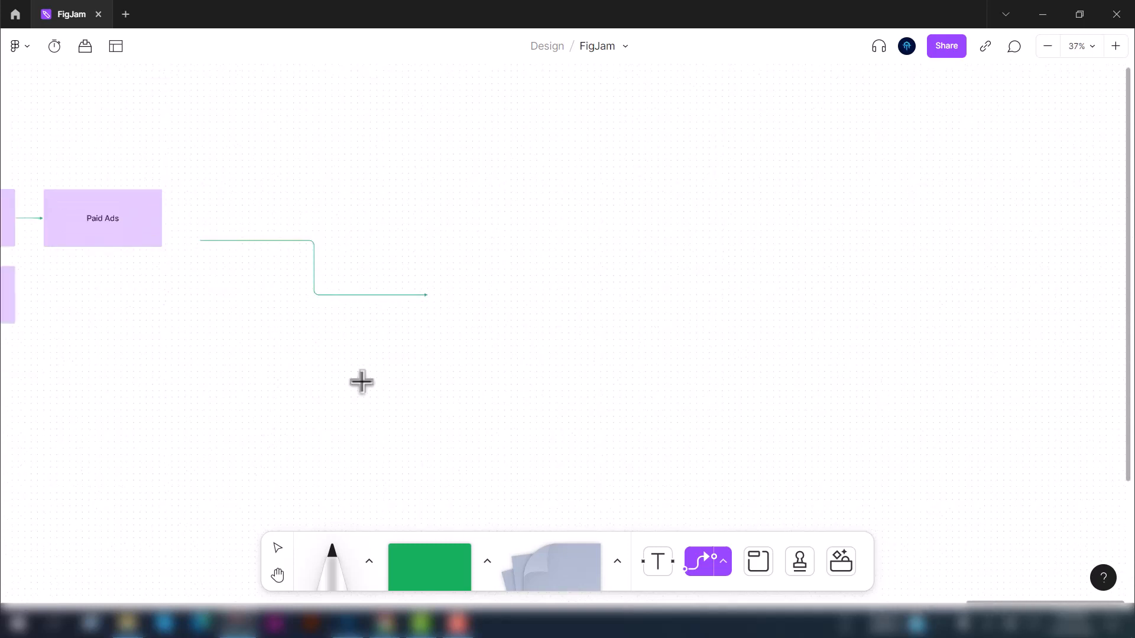
Step: Draw a section around the whole flowchart, enclosing all its boxes
click(768, 566)
scroll(868, 417, down, 3)
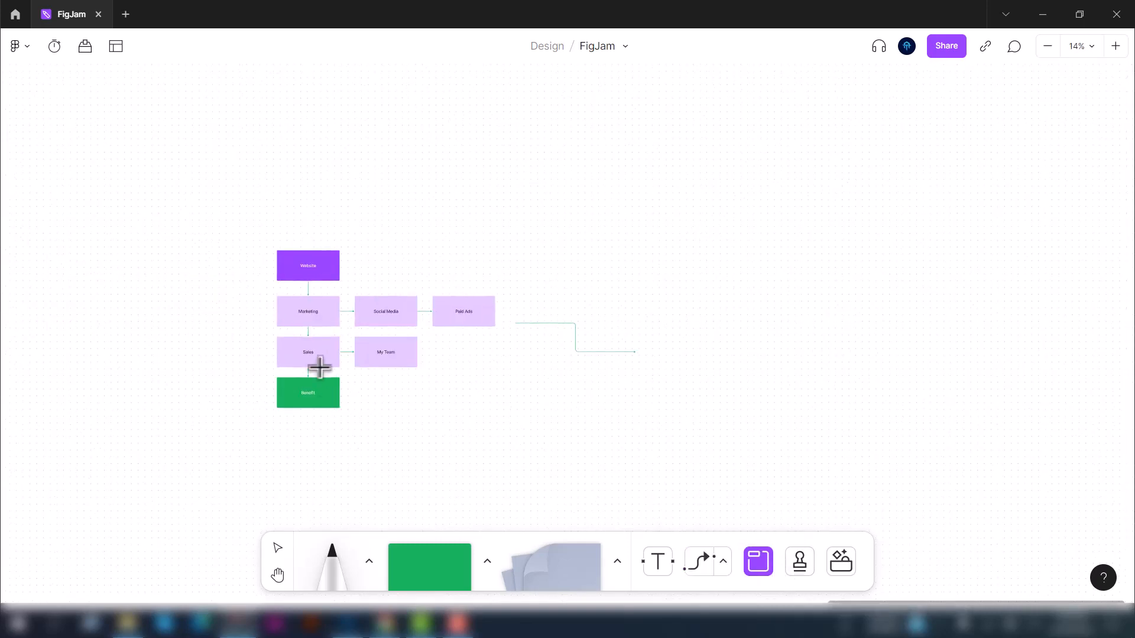
mouse_move(236, 206)
mouse_down()
mouse_move(407, 429)
mouse_move(491, 484)
mouse_move(531, 483)
mouse_move(533, 449)
mouse_up()
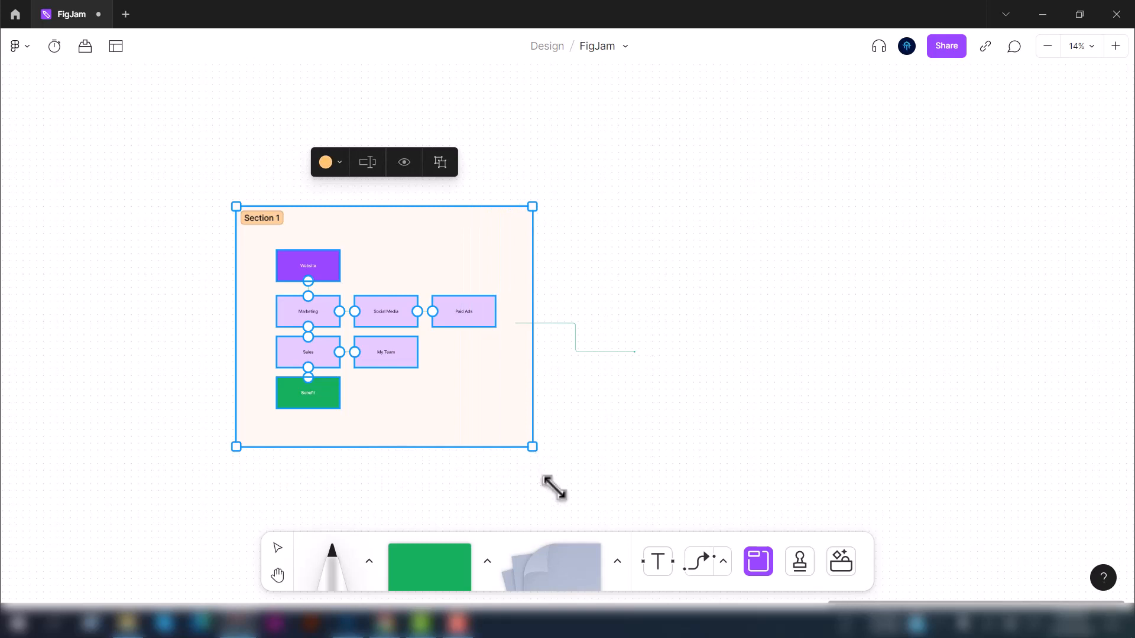
key(Escape)
scroll(603, 485, up, 3)
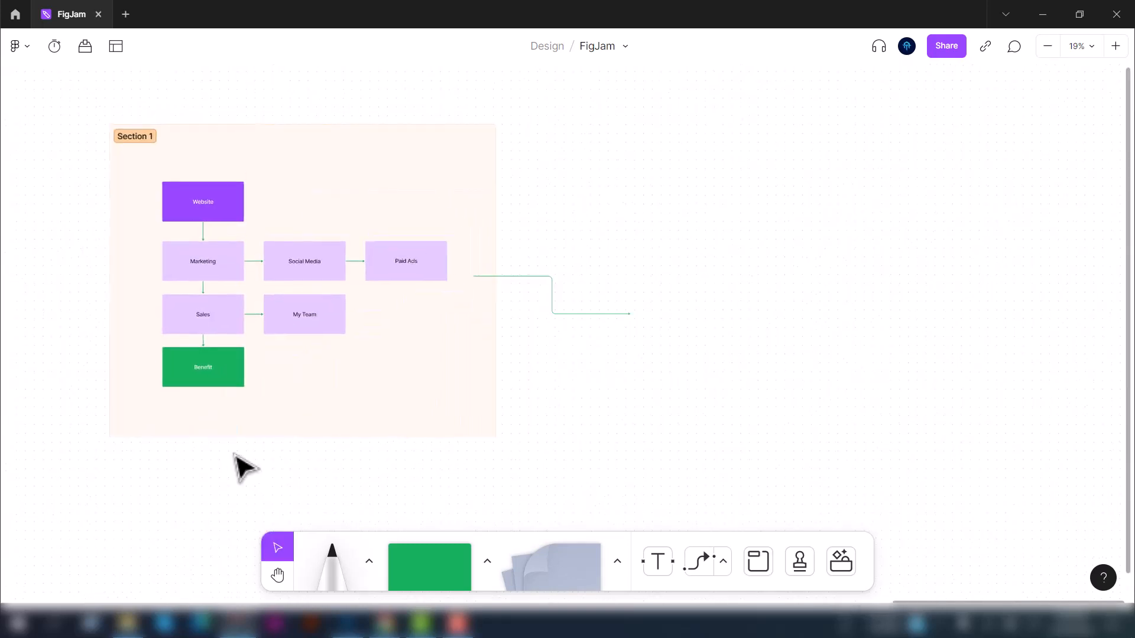
Step: Draw a second, empty section of similar size to the right of the flowchart section
click(761, 564)
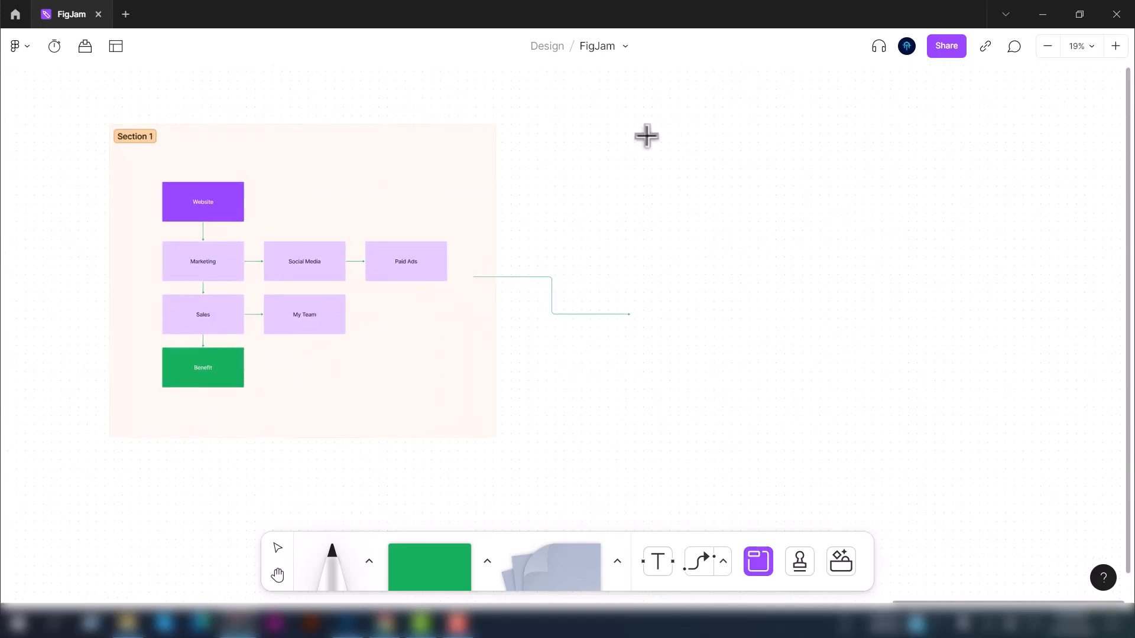
click(593, 125)
drag(884, 420, 995, 442)
Step: Look through the stamps and emotes, and send heart-eyes emoji reactions over the empty section
click(799, 561)
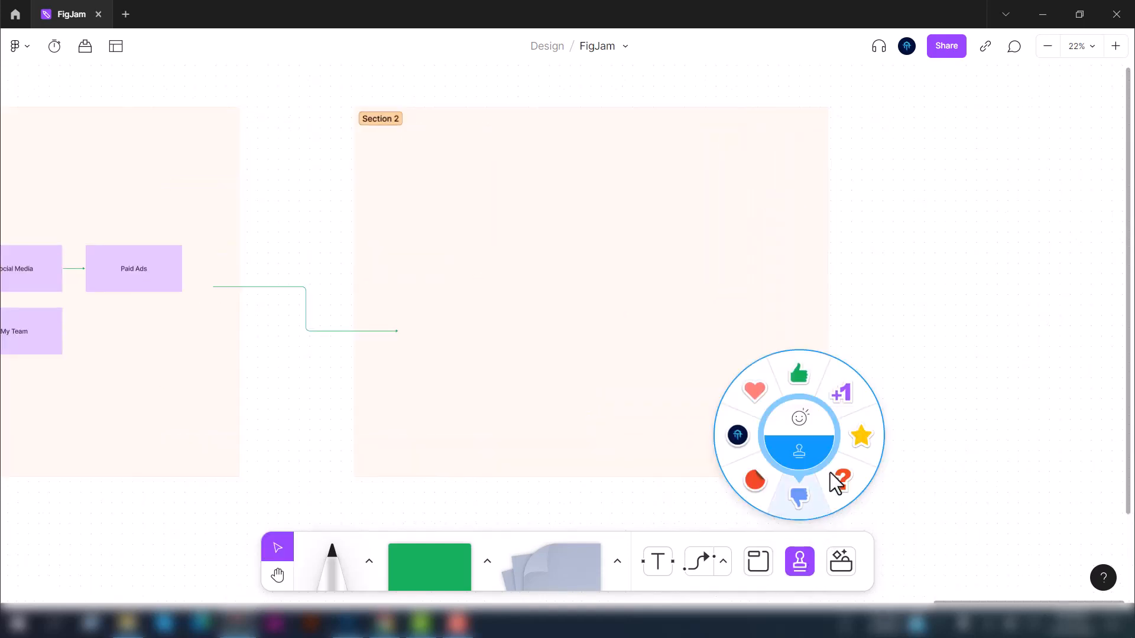
click(801, 420)
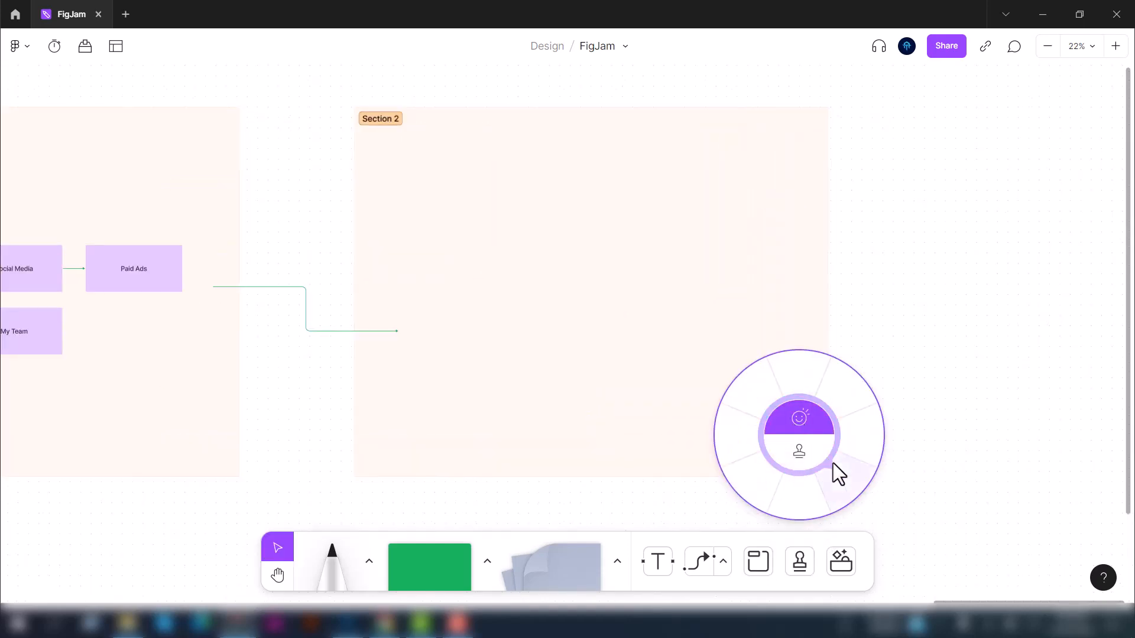
click(808, 452)
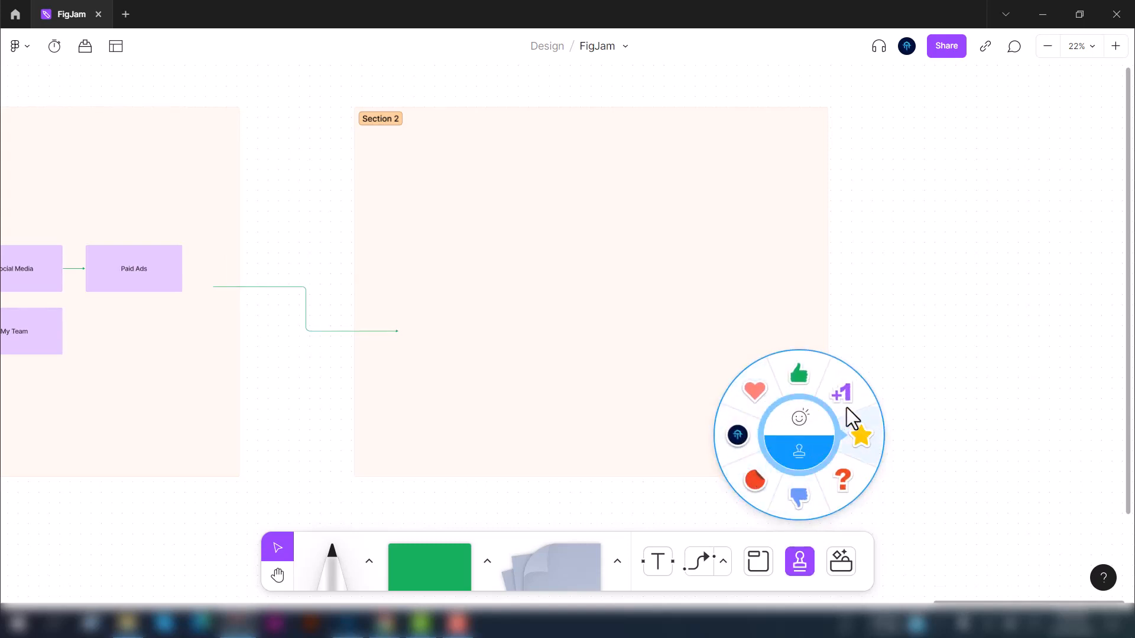
click(818, 422)
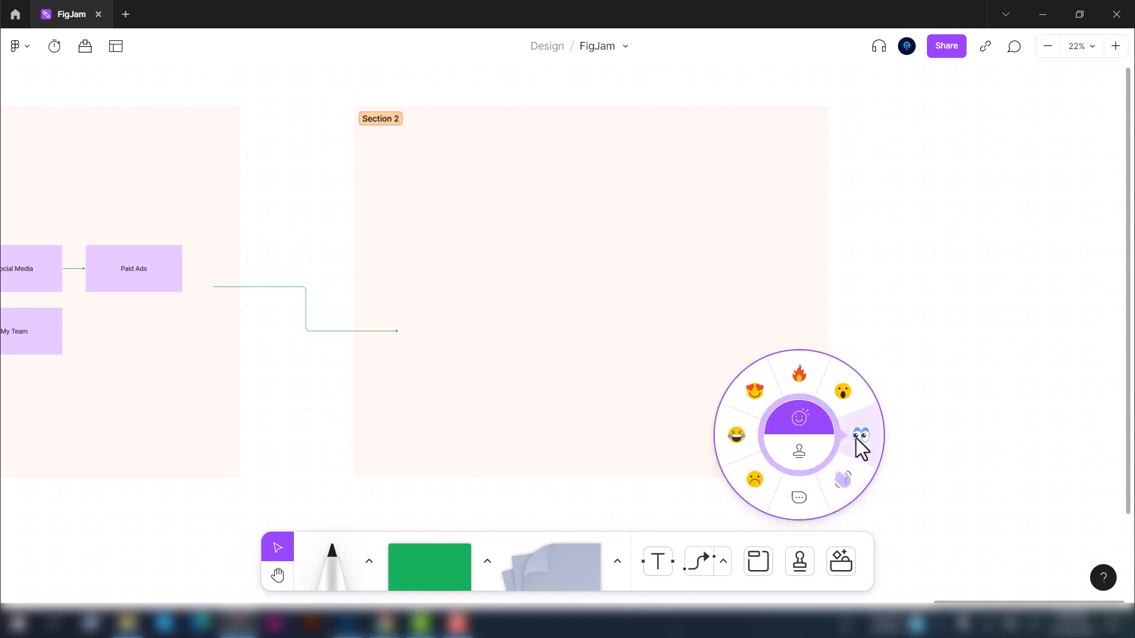
click(758, 395)
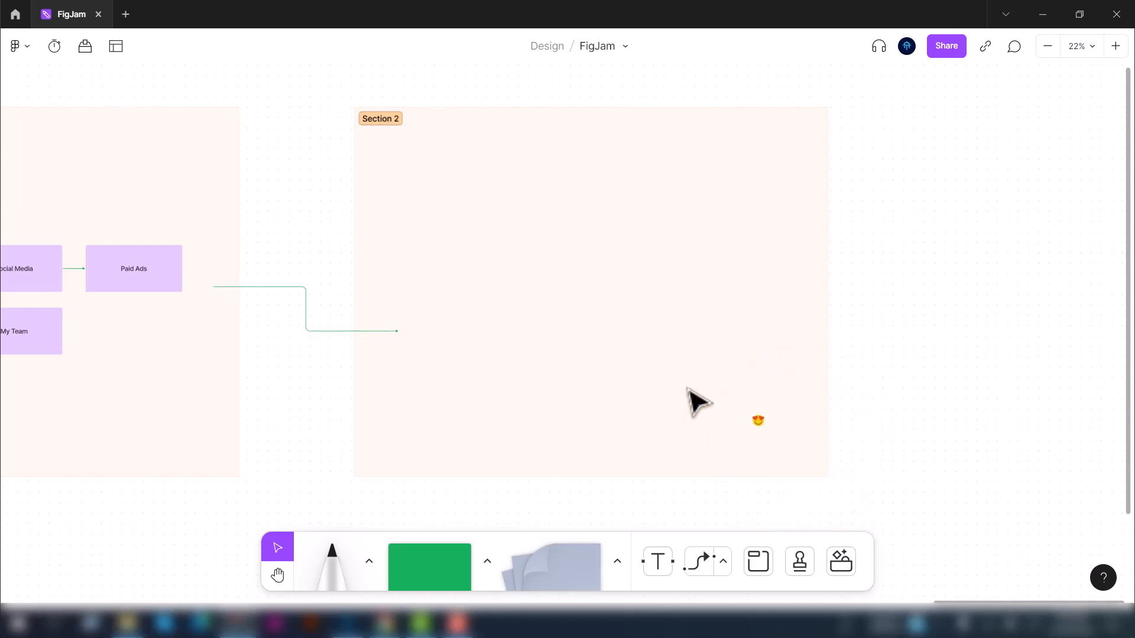
click(484, 169)
click(489, 187)
click(387, 163)
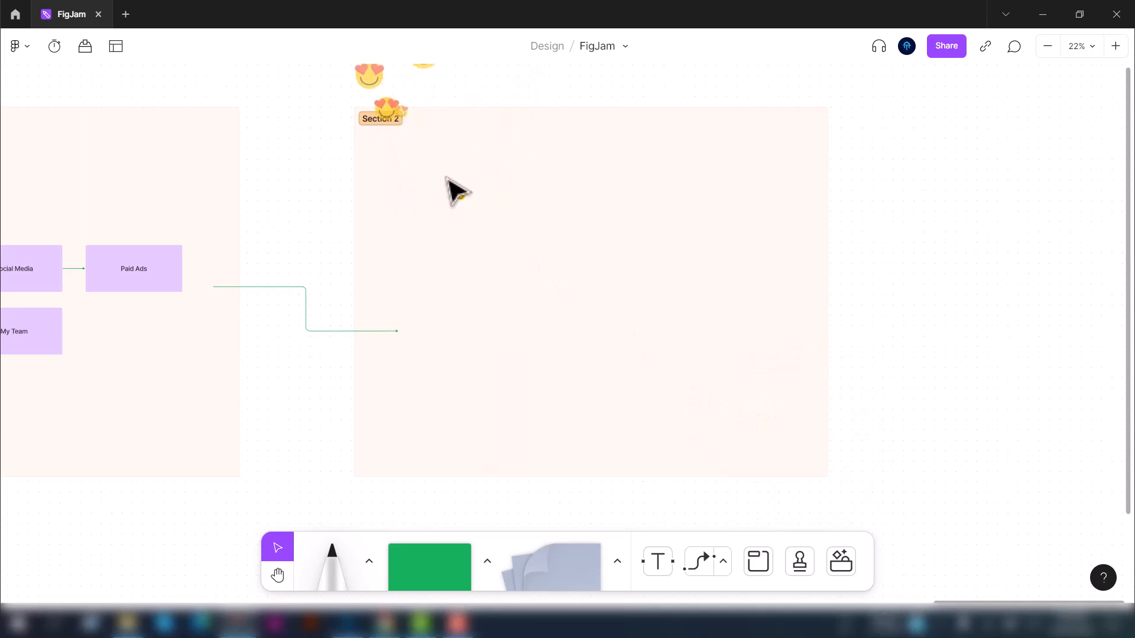
click(477, 186)
Step: Place the profile picture stamp in the upper-left part of the empty section
click(792, 570)
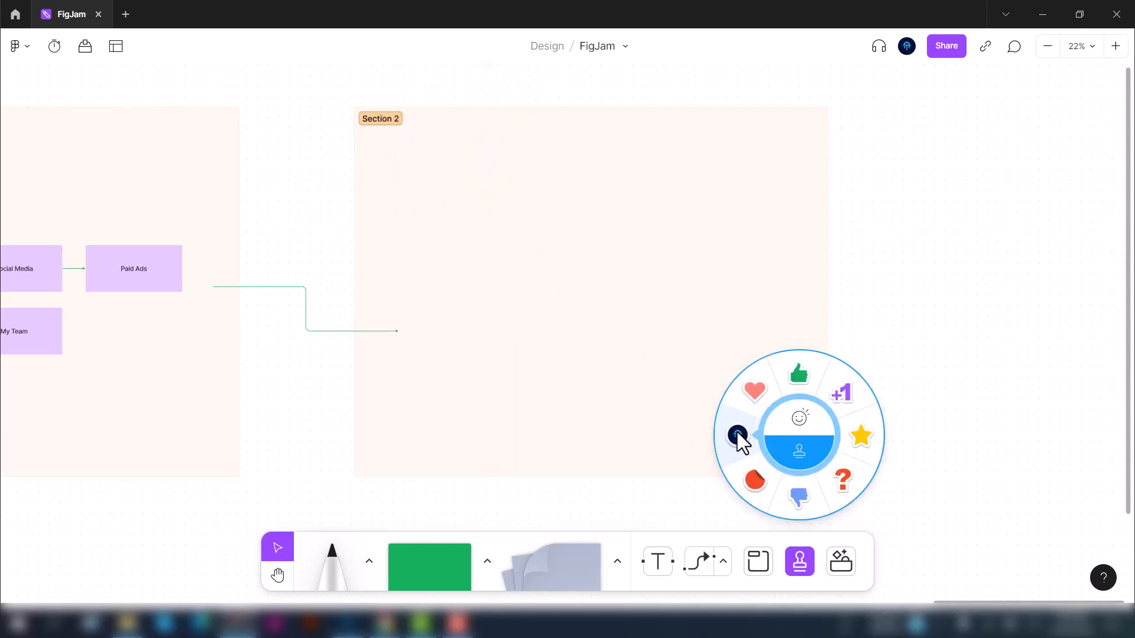
click(737, 435)
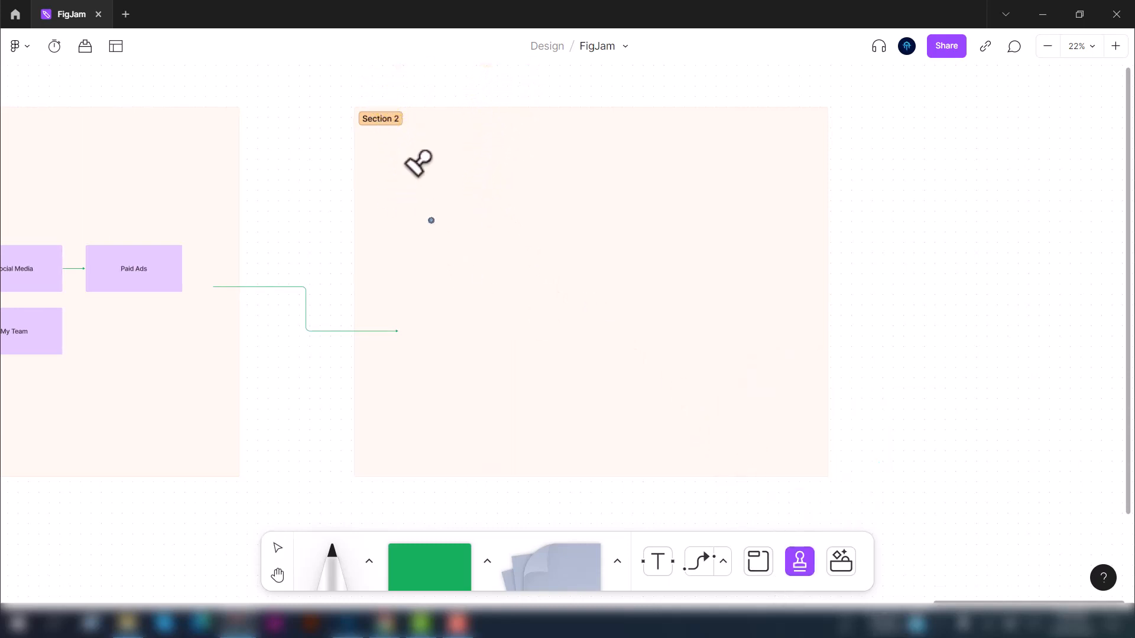
click(398, 179)
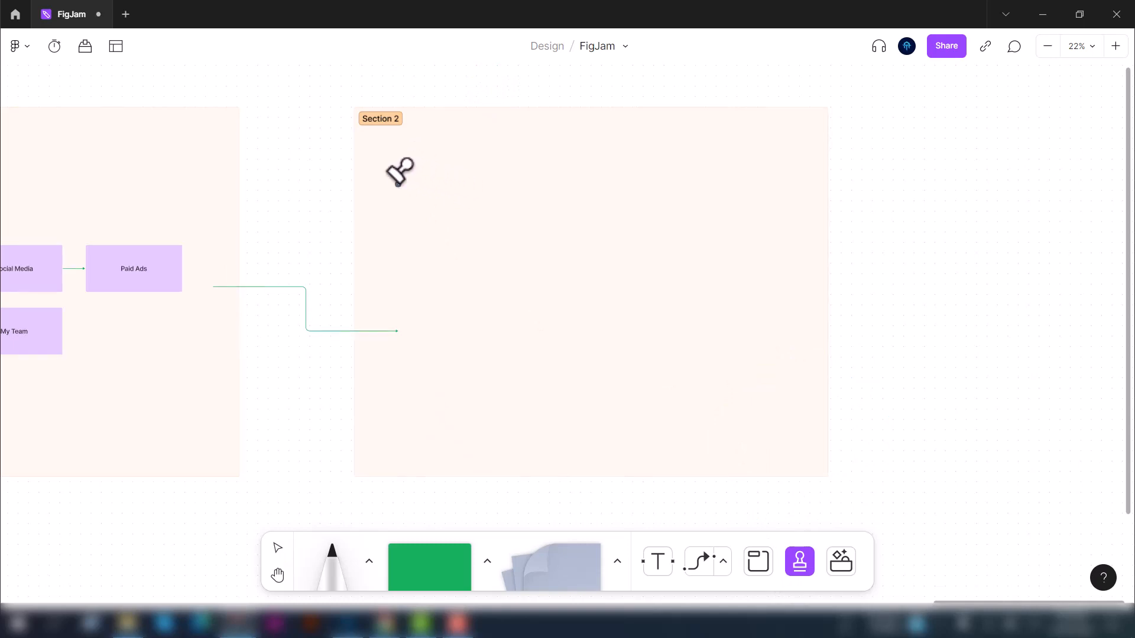
key(v)
Step: Enlarge the profile picture stamp and move it to the lower-right corner of its section
click(399, 179)
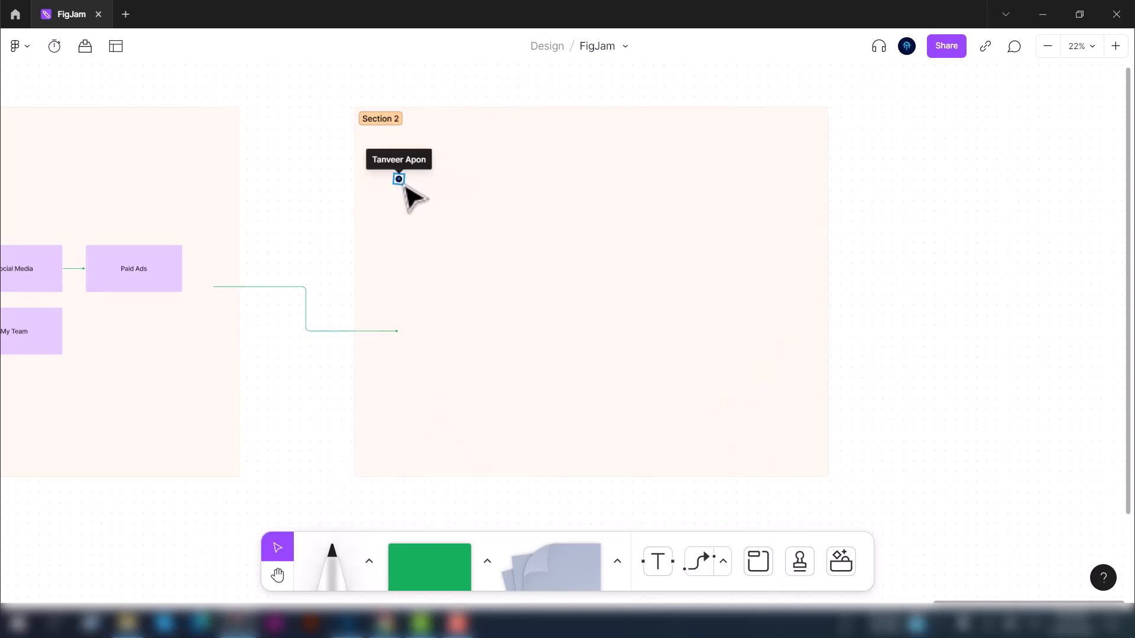
scroll(408, 195, up, 5)
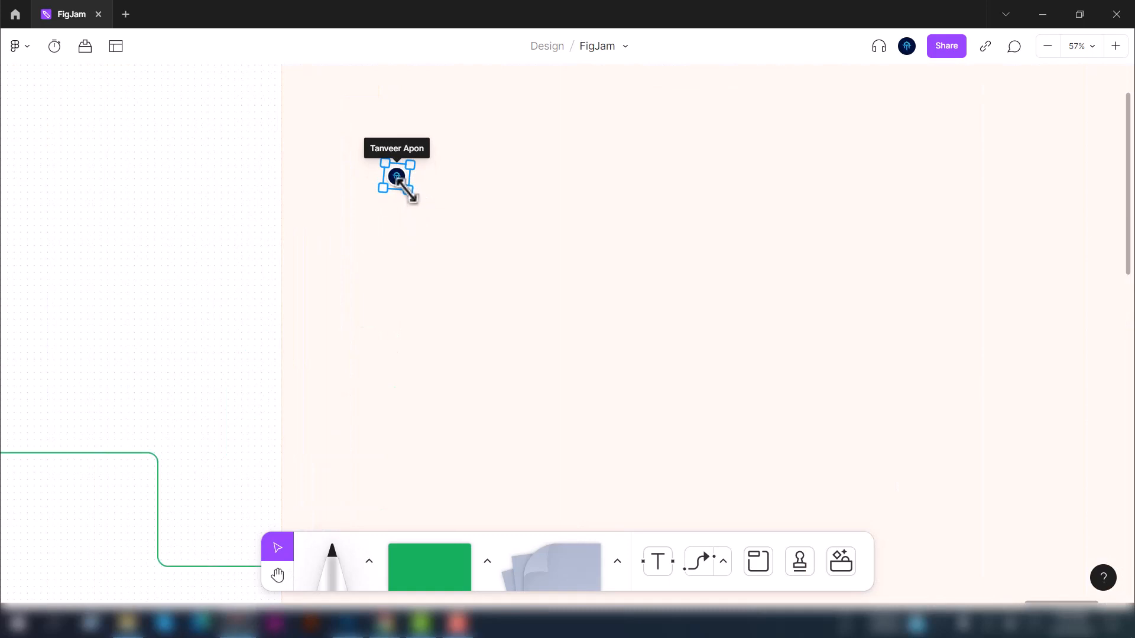
drag(408, 187, 512, 299)
scroll(502, 296, down, 4)
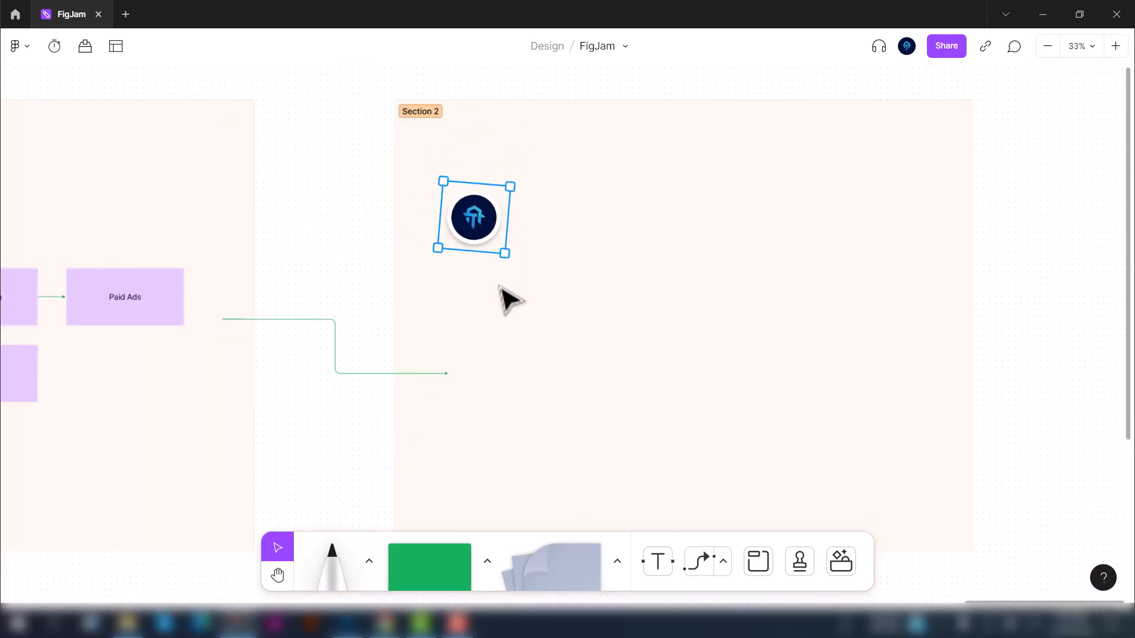
drag(486, 218, 892, 467)
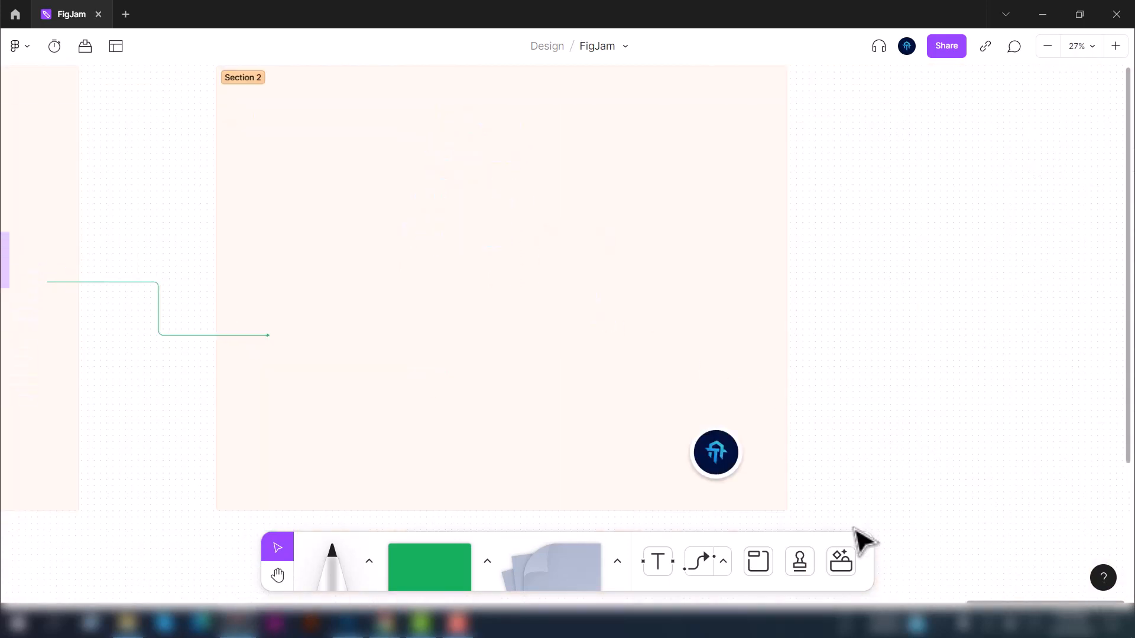
Step: Browse the library's widgets, plugins, templates and stickers, and place the pin sticker on the upper edge of Section 2
click(849, 569)
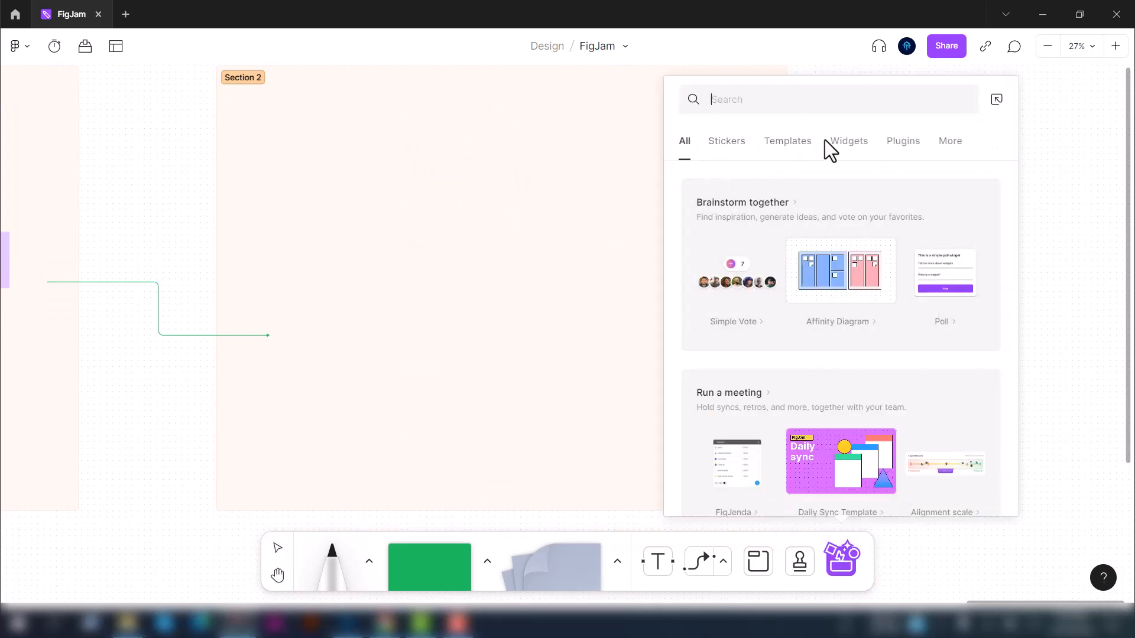
click(864, 139)
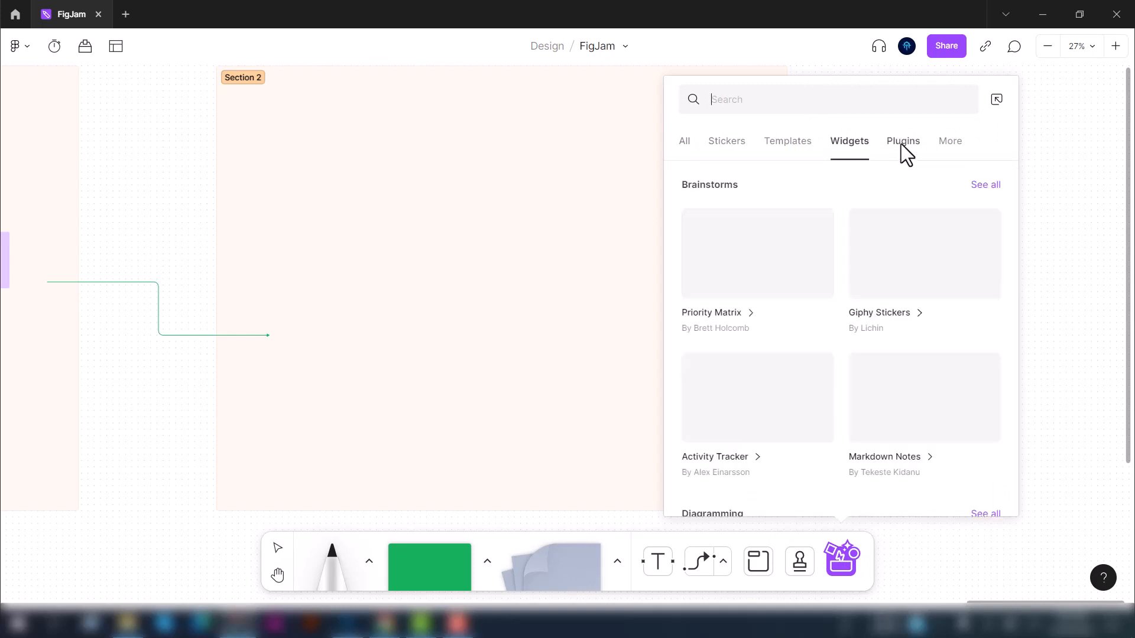
click(901, 144)
click(949, 152)
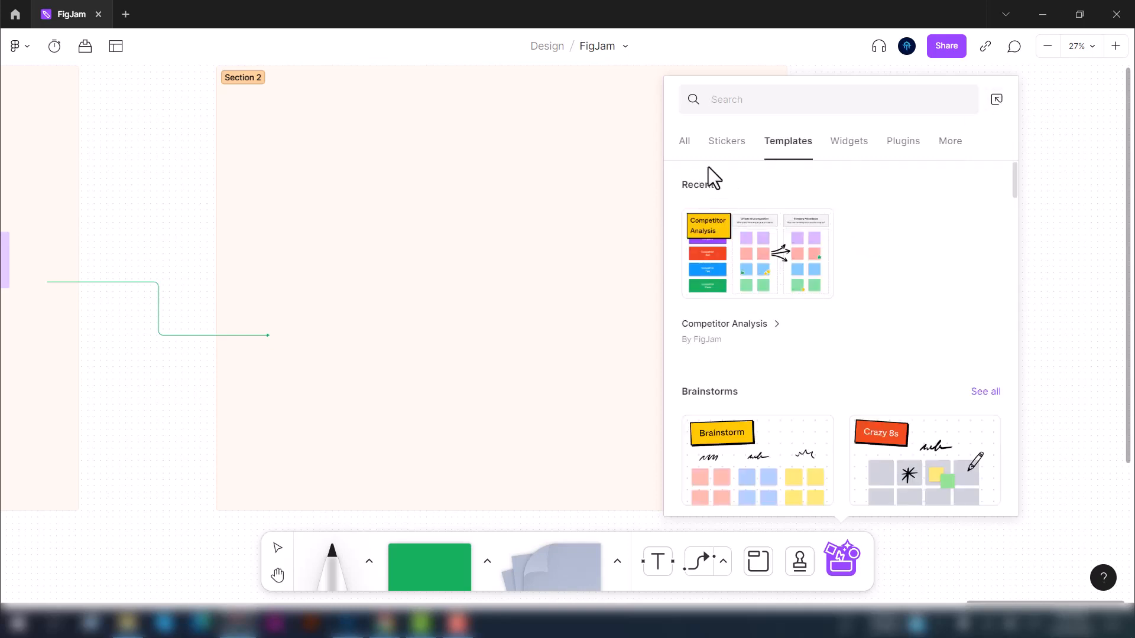
click(686, 142)
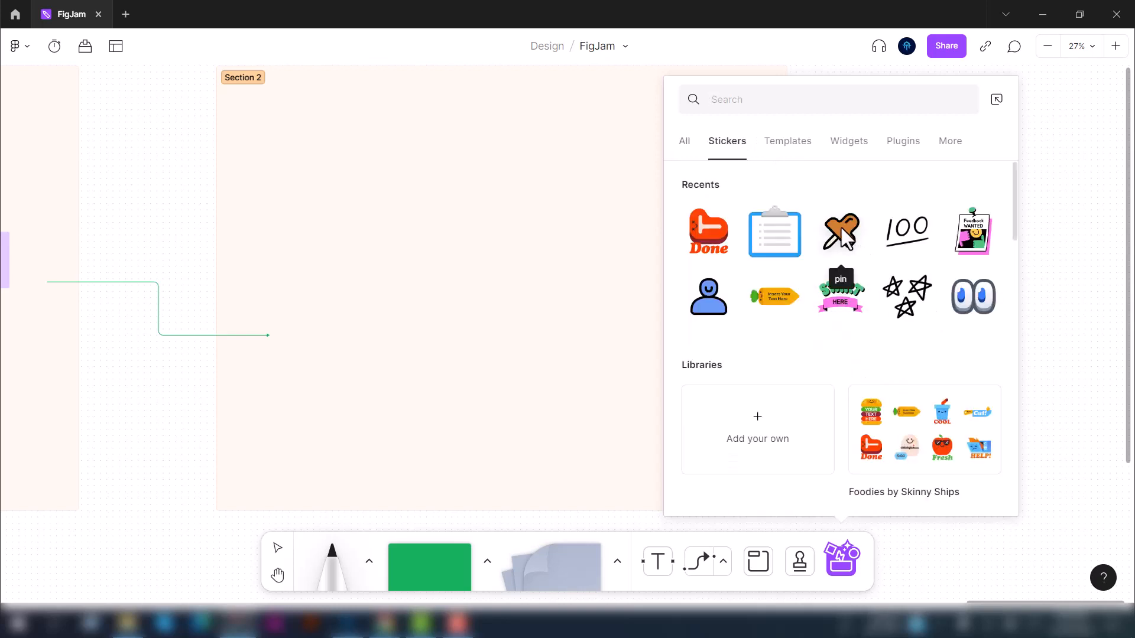
drag(841, 232, 637, 131)
Step: Add the text "Heading 1" with "My Project description here" beneath it in the upper-left part of Section 2
scroll(302, 121, up, 2)
scroll(463, 266, down, 1)
scroll(443, 251, down, 2)
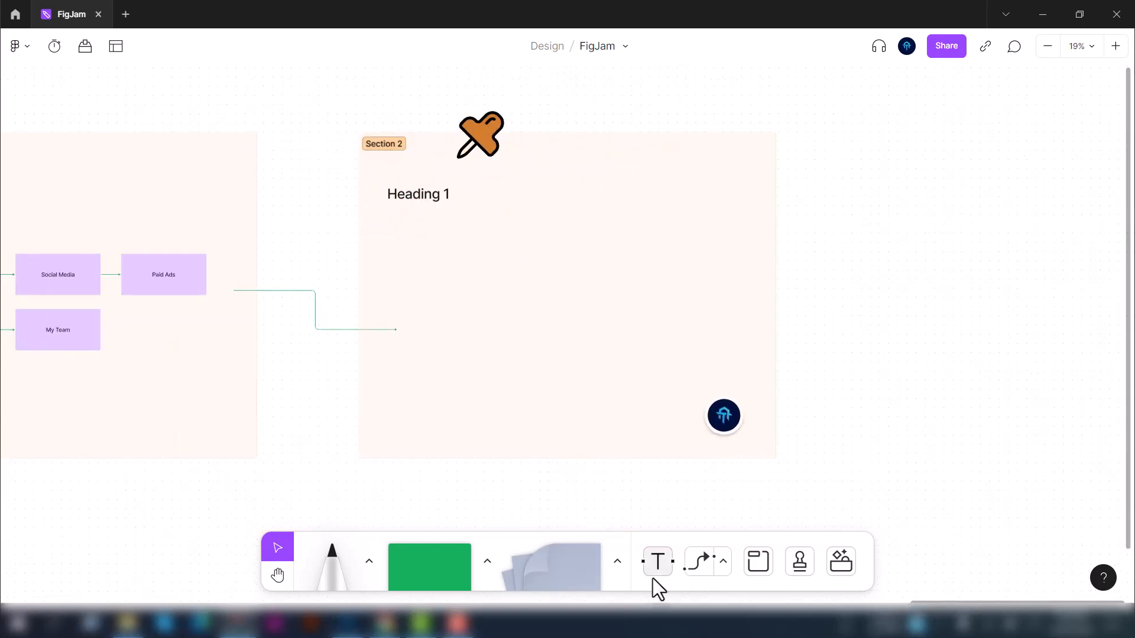
click(657, 561)
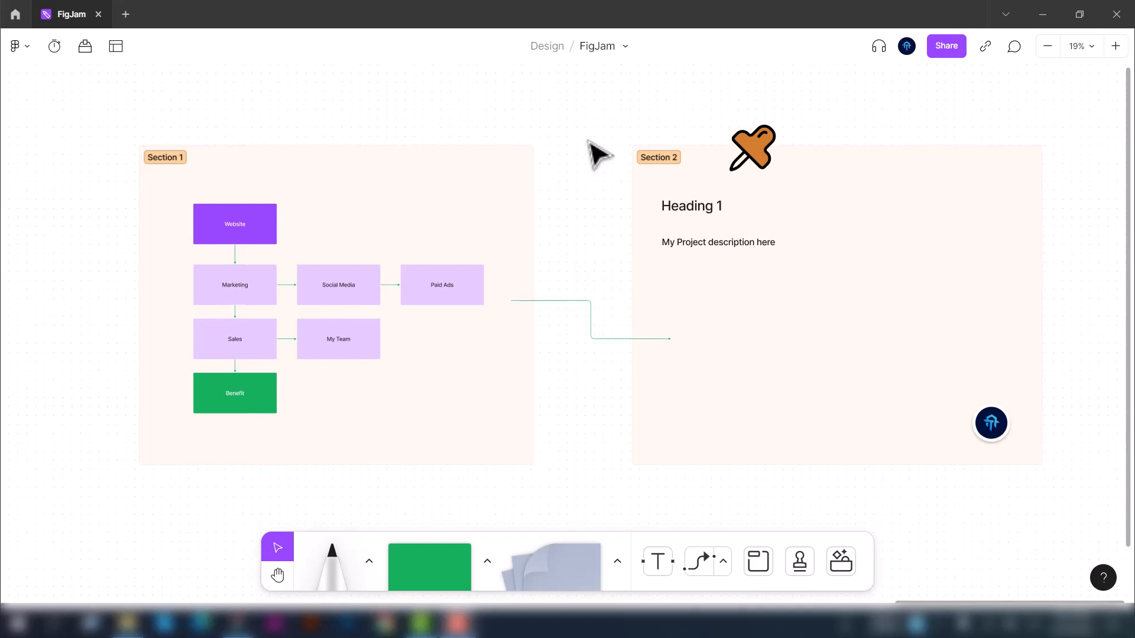
Step: Start a comment in the upper-right part of Section 1
click(1007, 51)
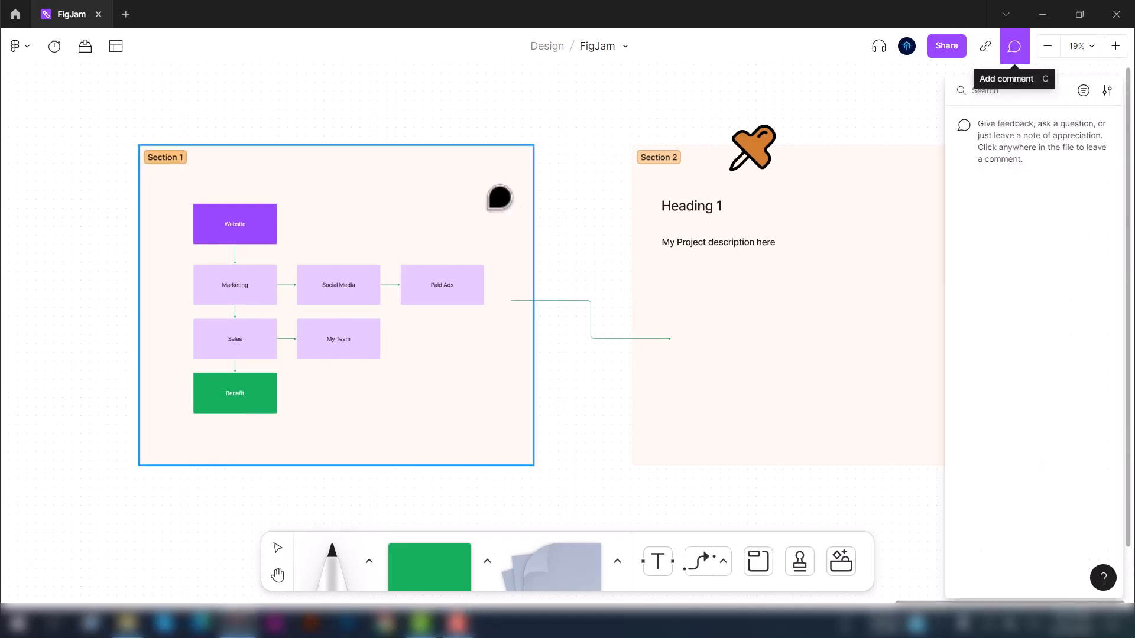
click(475, 191)
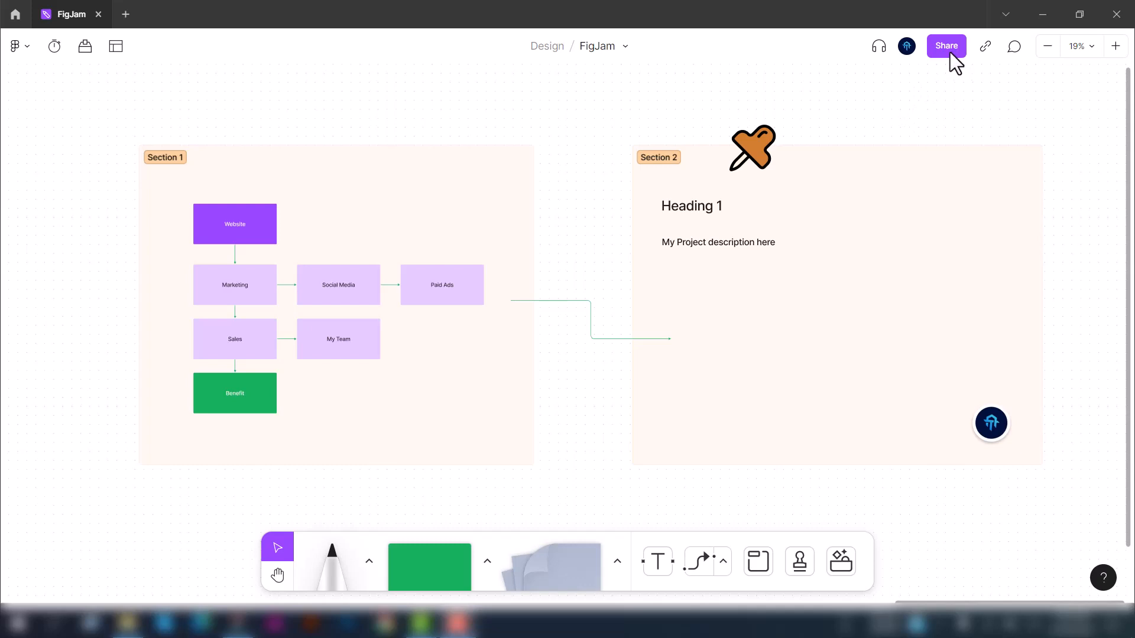
click(906, 47)
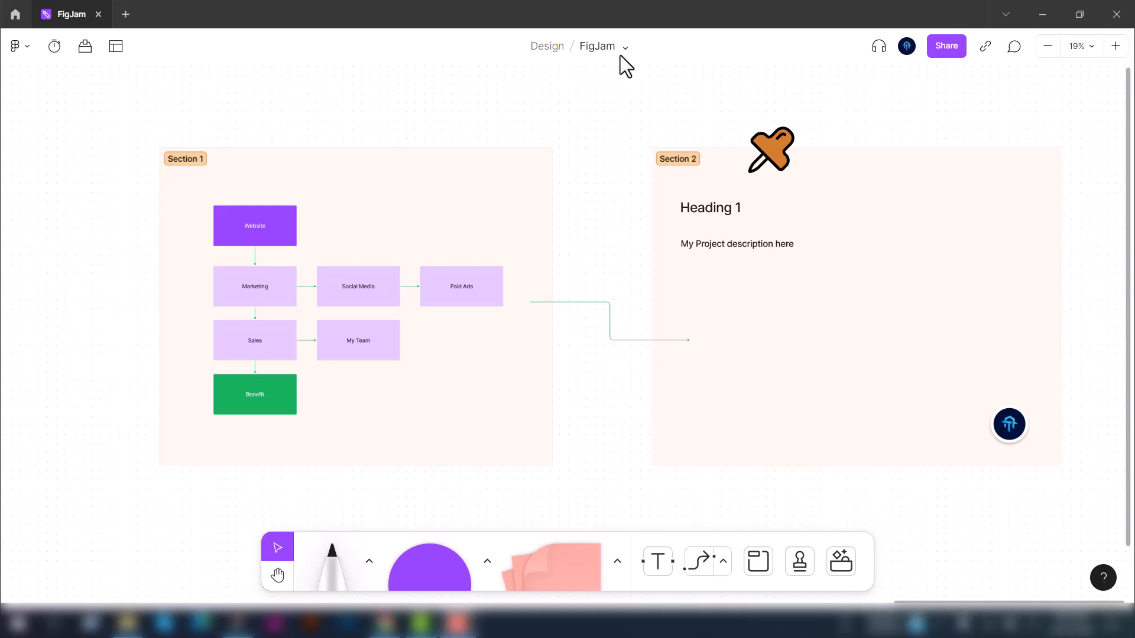
key(h)
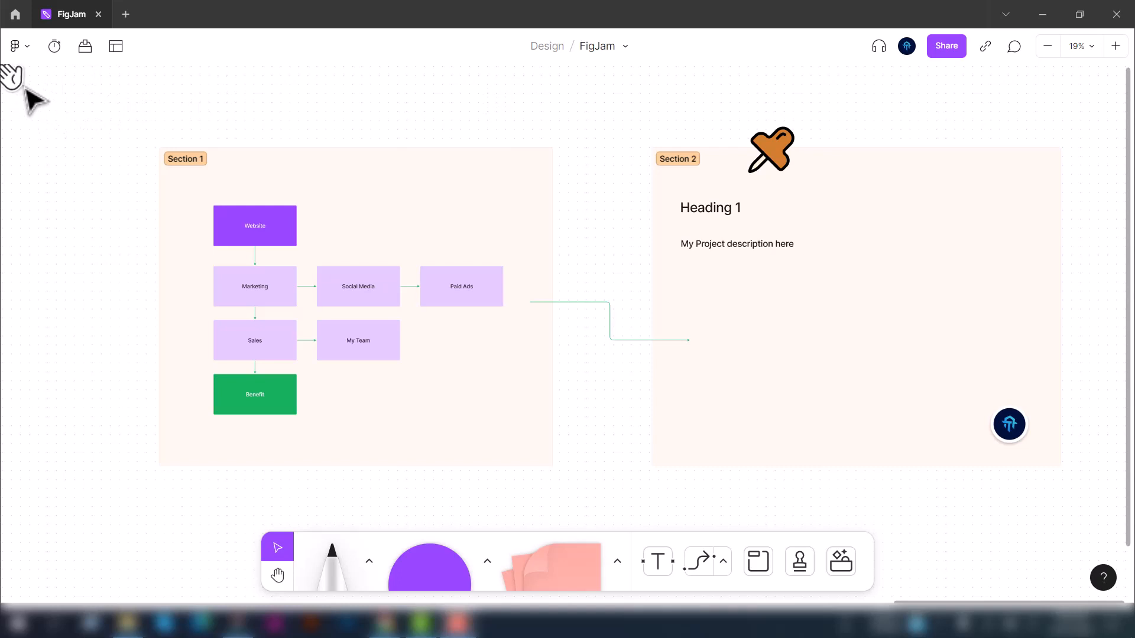
click(26, 54)
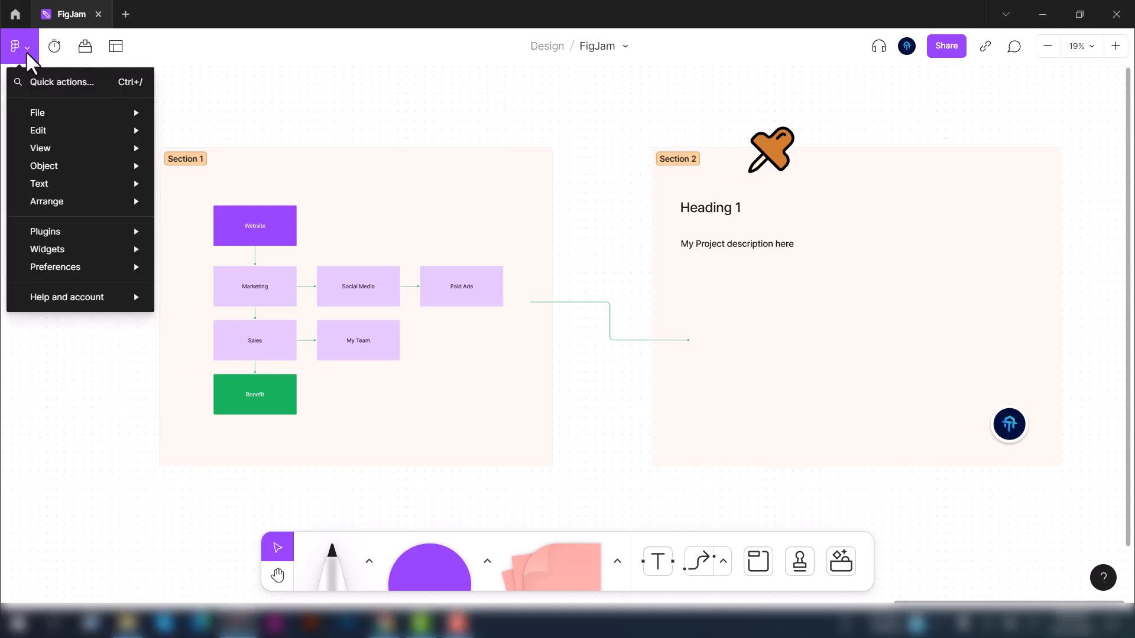
click(26, 53)
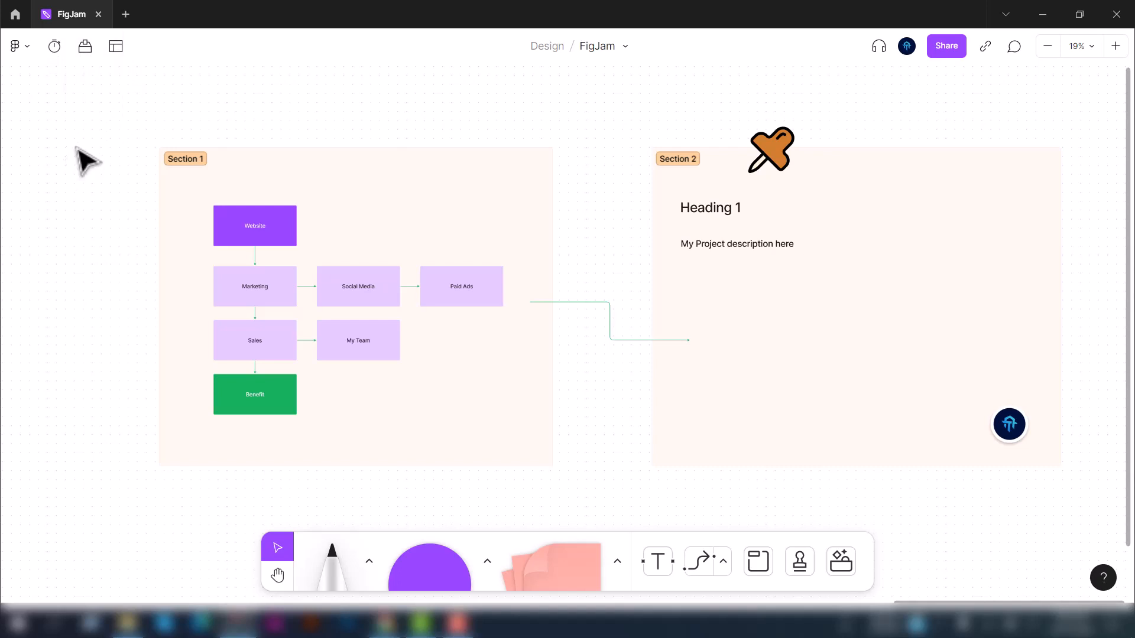
Step: Browse the Fun, Workshops and Research & design templates, and add the Competitor Analysis template to the board
click(115, 47)
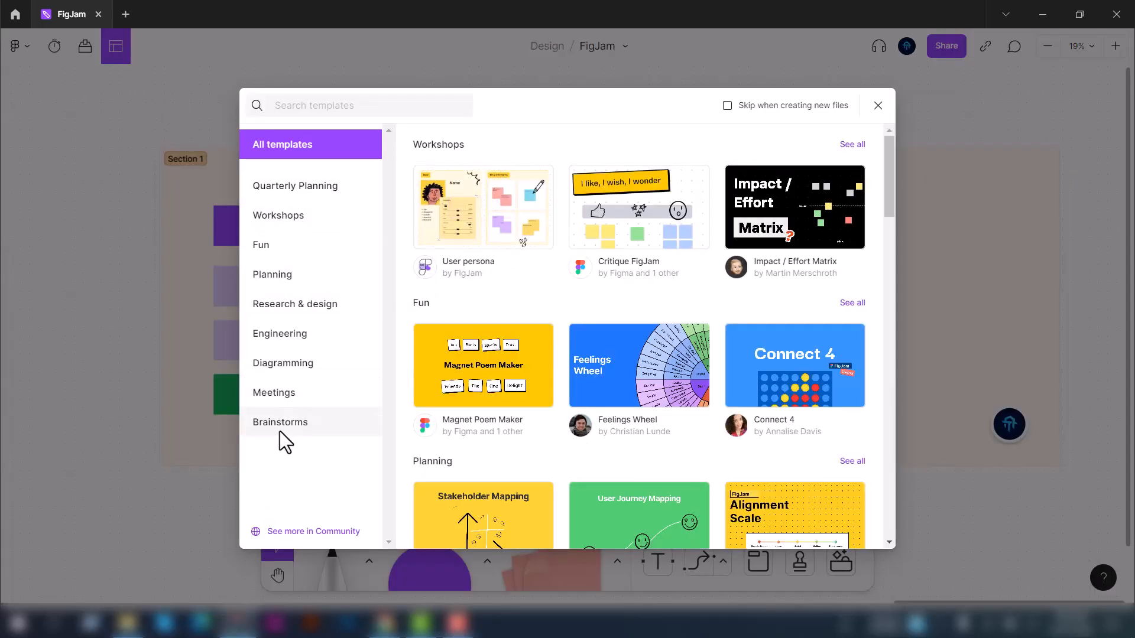
click(306, 249)
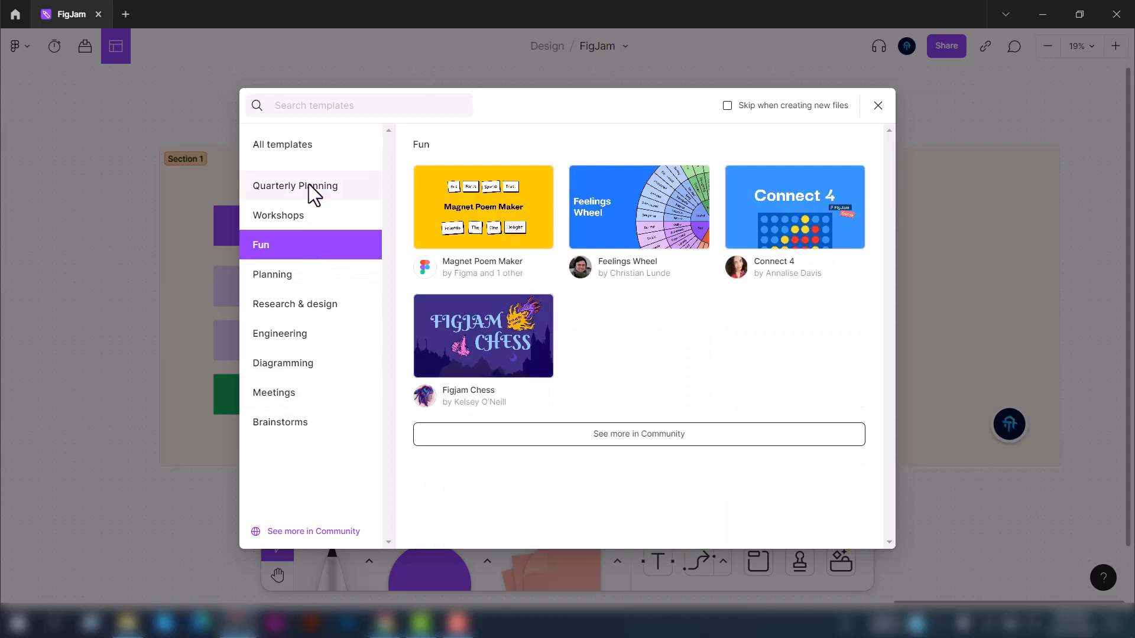
click(302, 215)
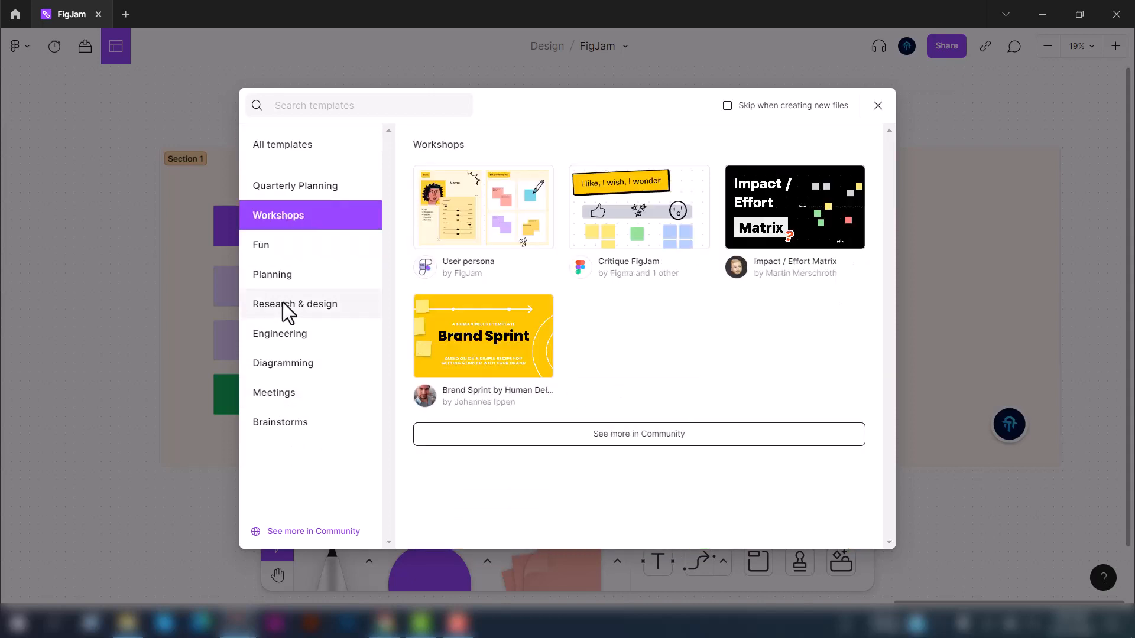
click(282, 304)
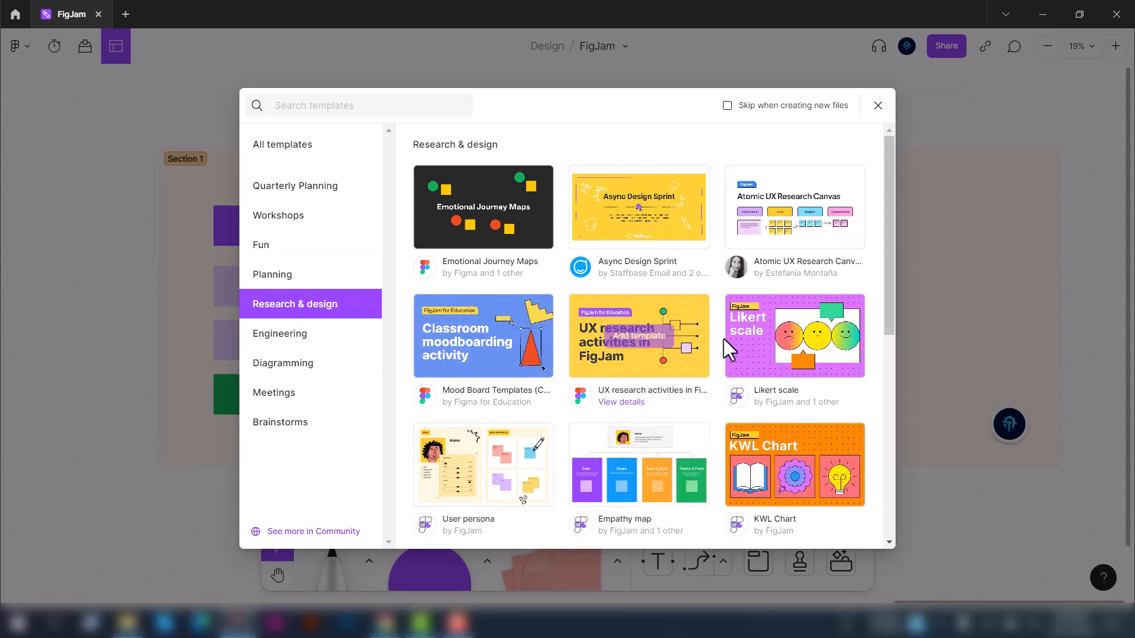
scroll(764, 337, down, 1)
scroll(765, 337, down, 5)
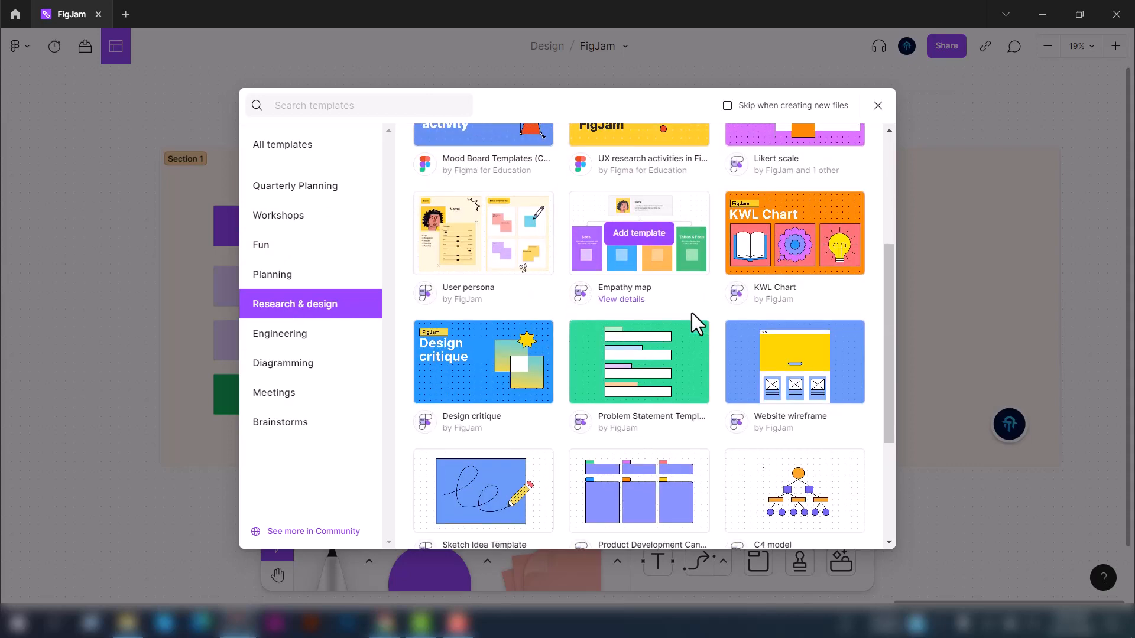
scroll(693, 318, down, 2)
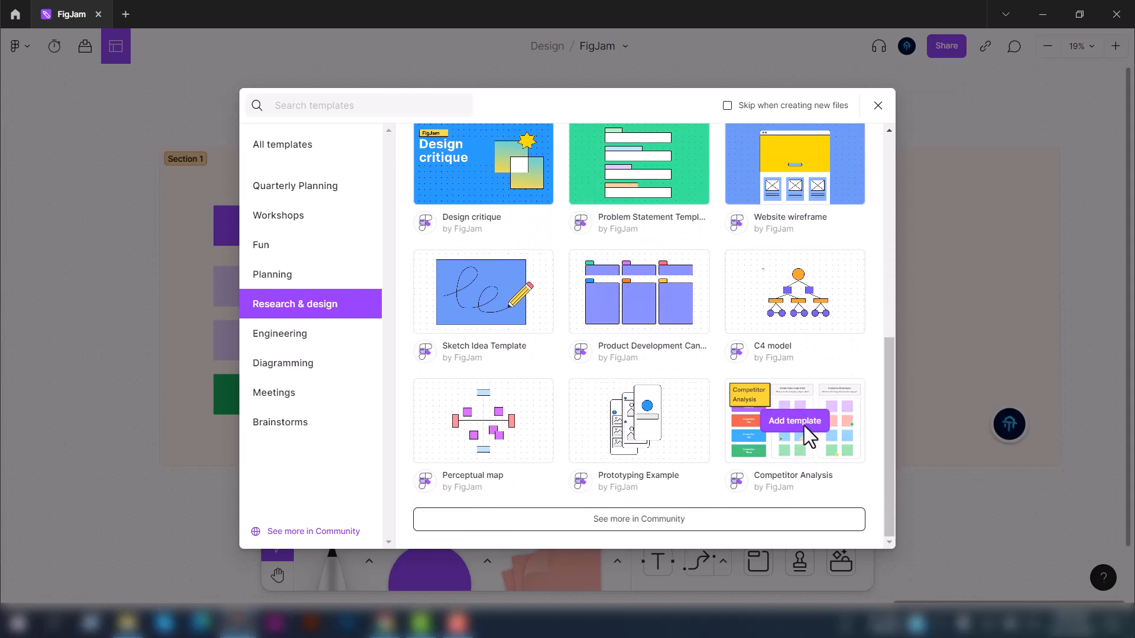
click(804, 425)
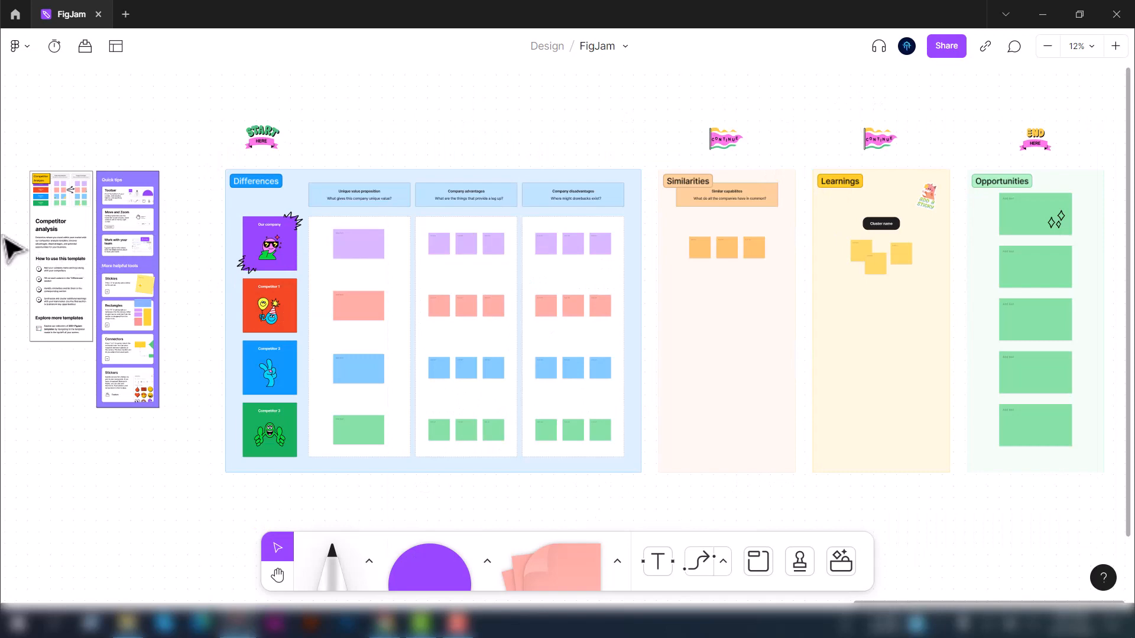
Step: Examine the Competitor Analysis template from its quick tips and Differences section across to Learnings and Opportunities
scroll(68, 186, up, 5)
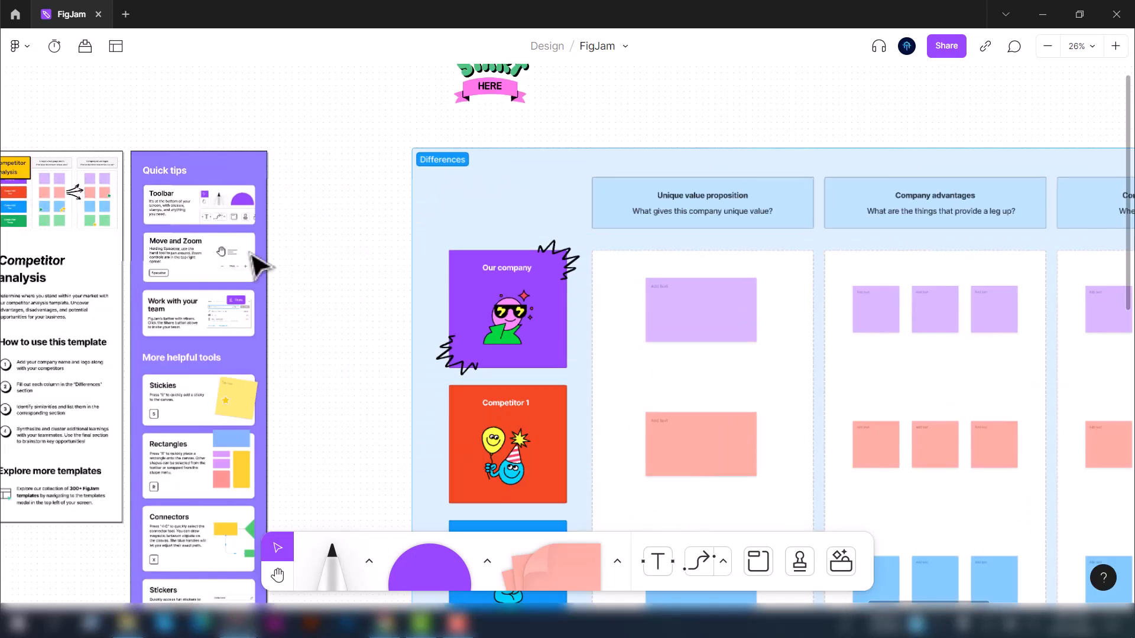
click(278, 576)
drag(342, 356, 264, 258)
drag(561, 269, 343, 273)
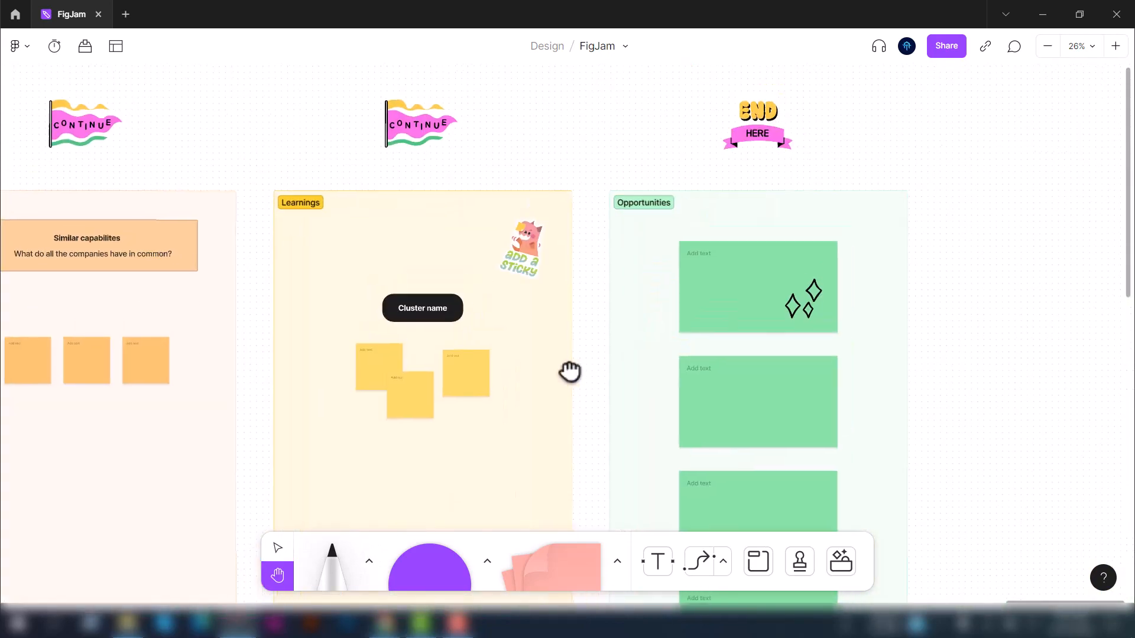
drag(570, 372, 550, 394)
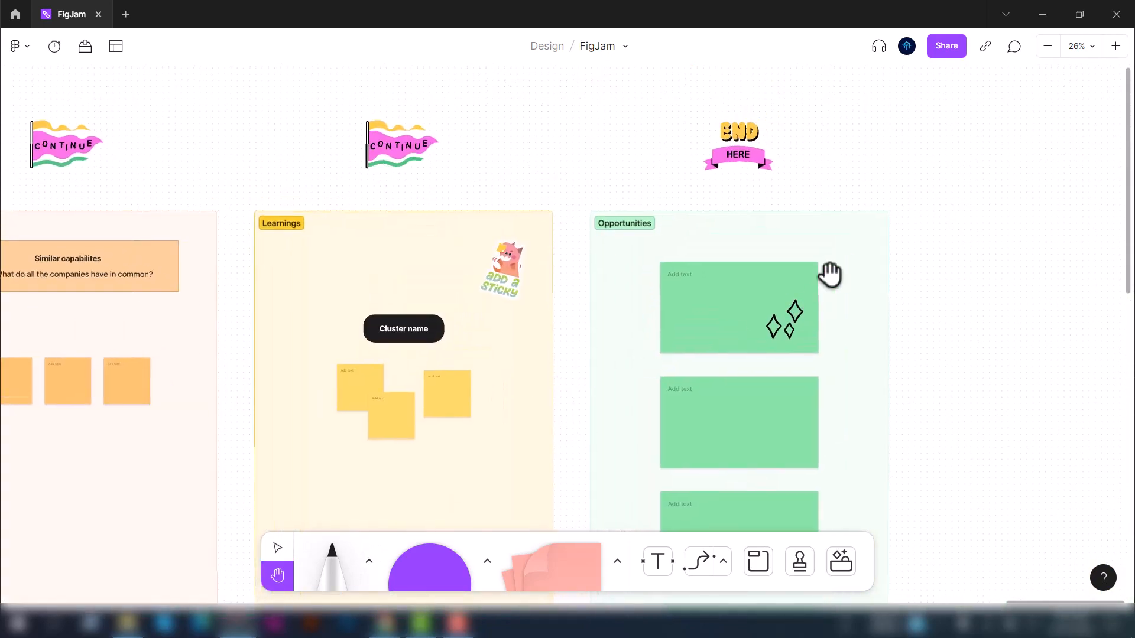
scroll(872, 213, down, 3)
scroll(712, 256, down, 3)
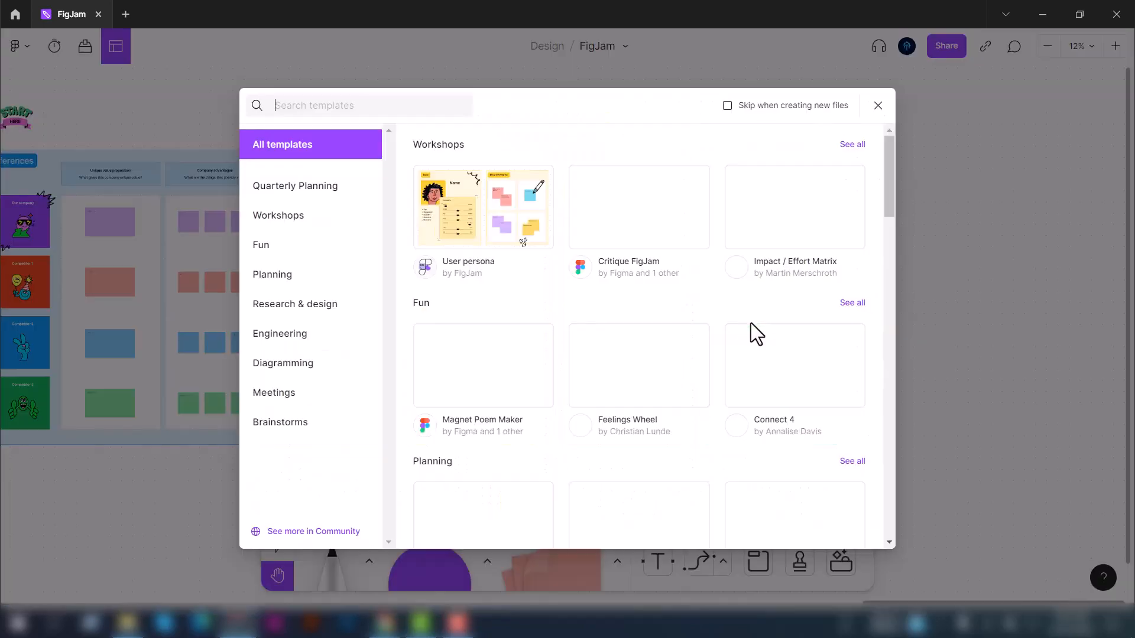